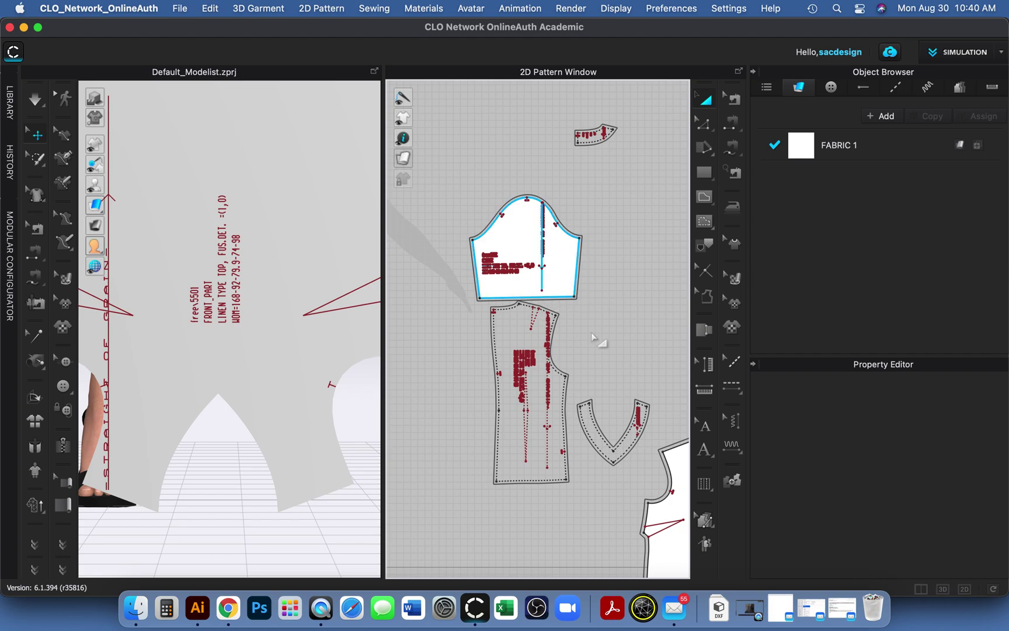
# Step: Try toggling the 2D pattern surface display to fill in the transparent back bodice piece
pyautogui.scroll(2, 594, 338)
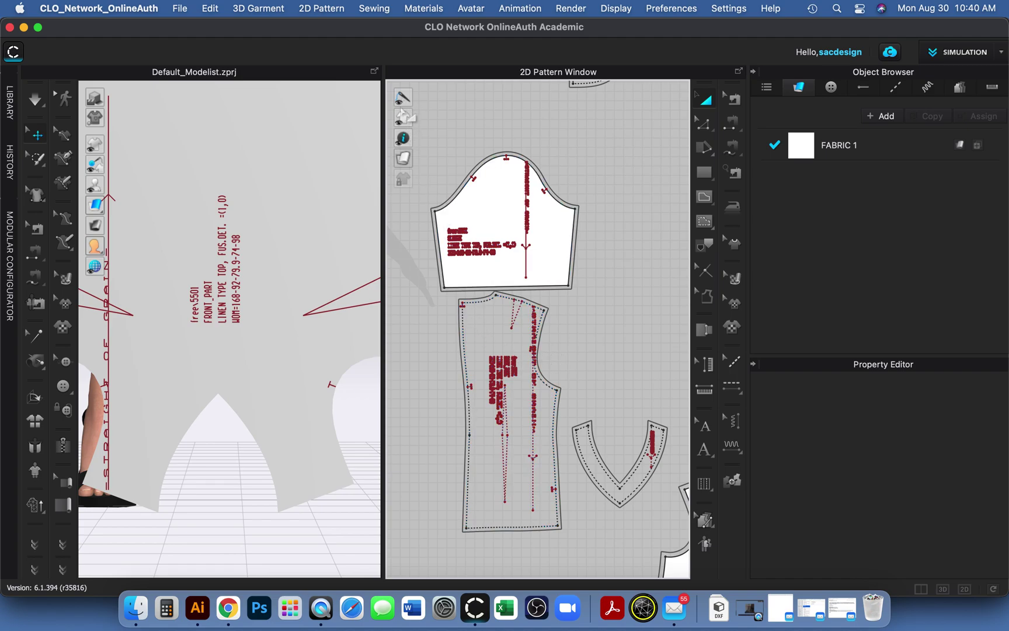
pyautogui.moveTo(403, 140)
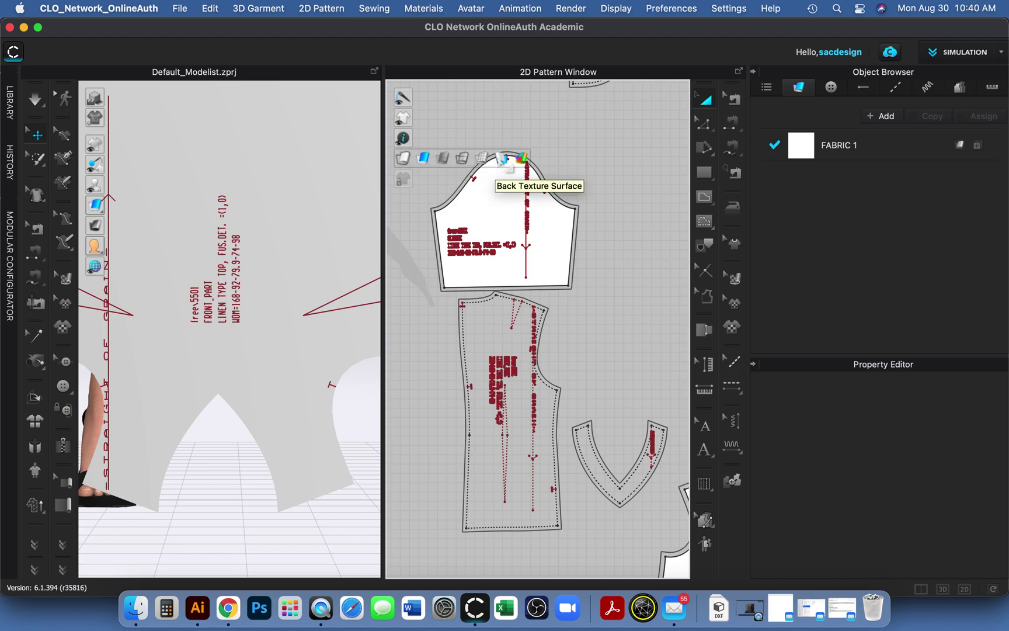
pyautogui.click(465, 162)
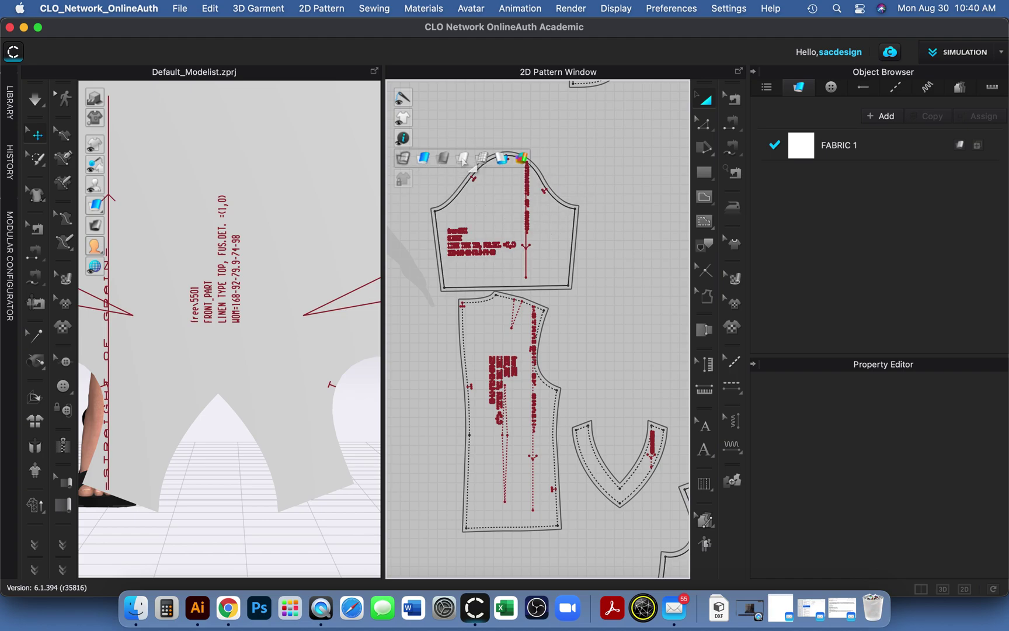
pyautogui.click(462, 157)
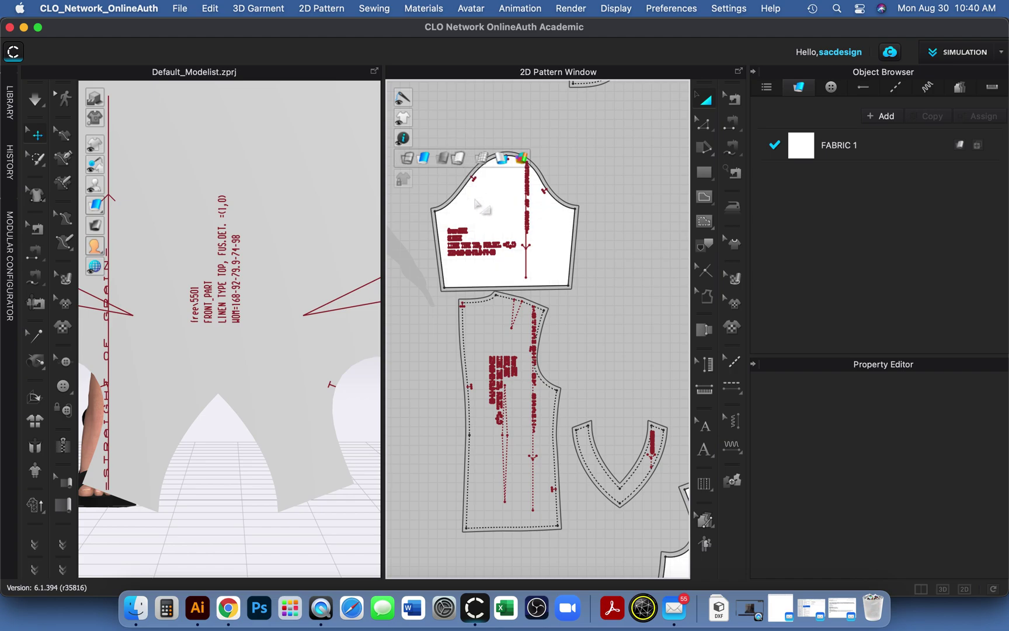
pyautogui.click(497, 339)
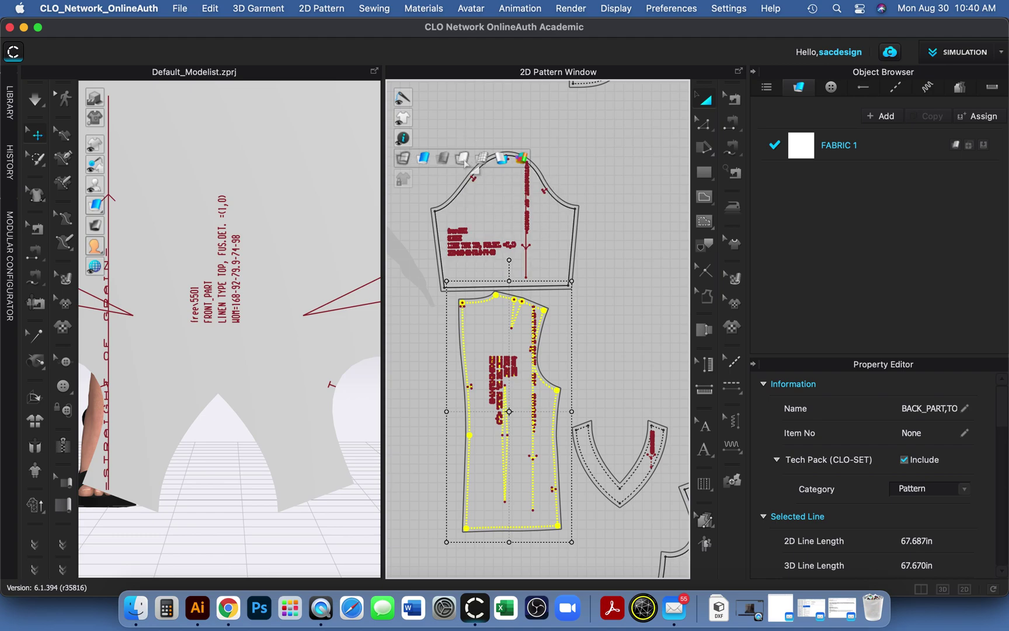
pyautogui.press('Escape')
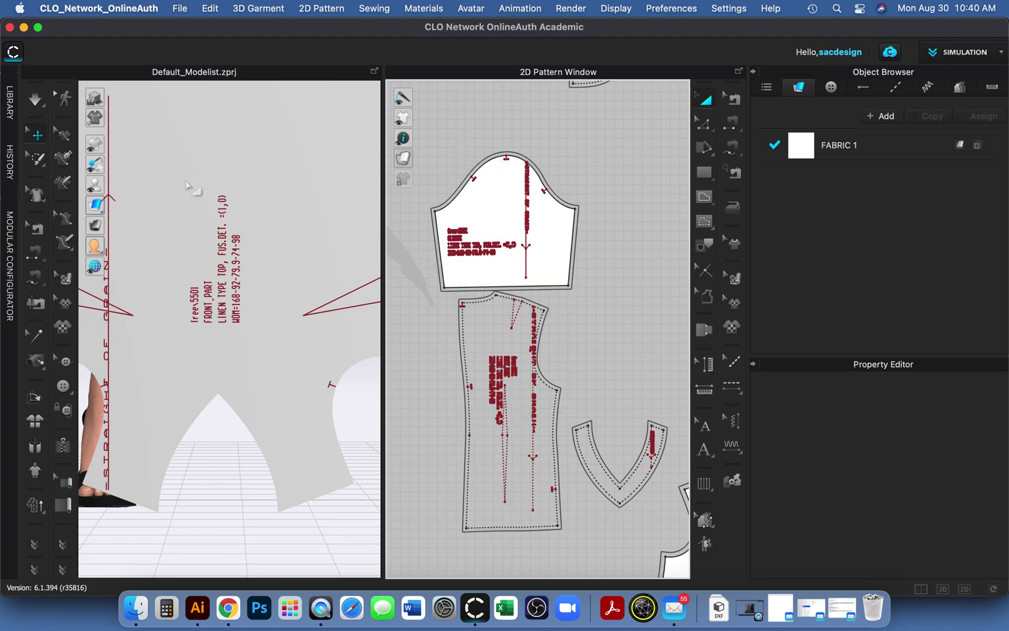
# Step: Open the history and examine the recorded pattern operations for the one that made the pieces transparent
pyautogui.click(11, 164)
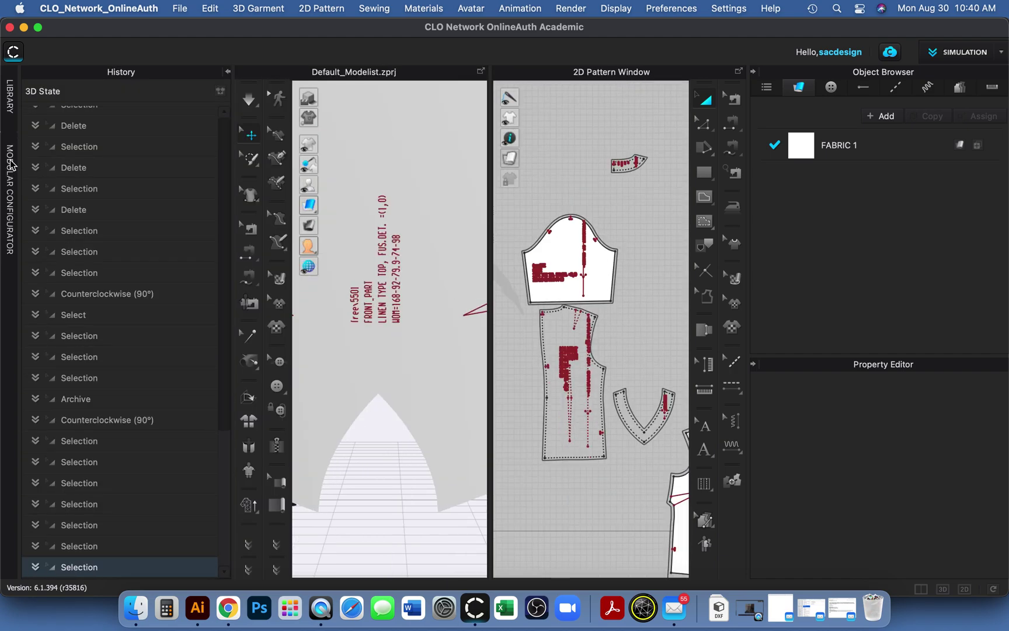
pyautogui.scroll(5, 123, 187)
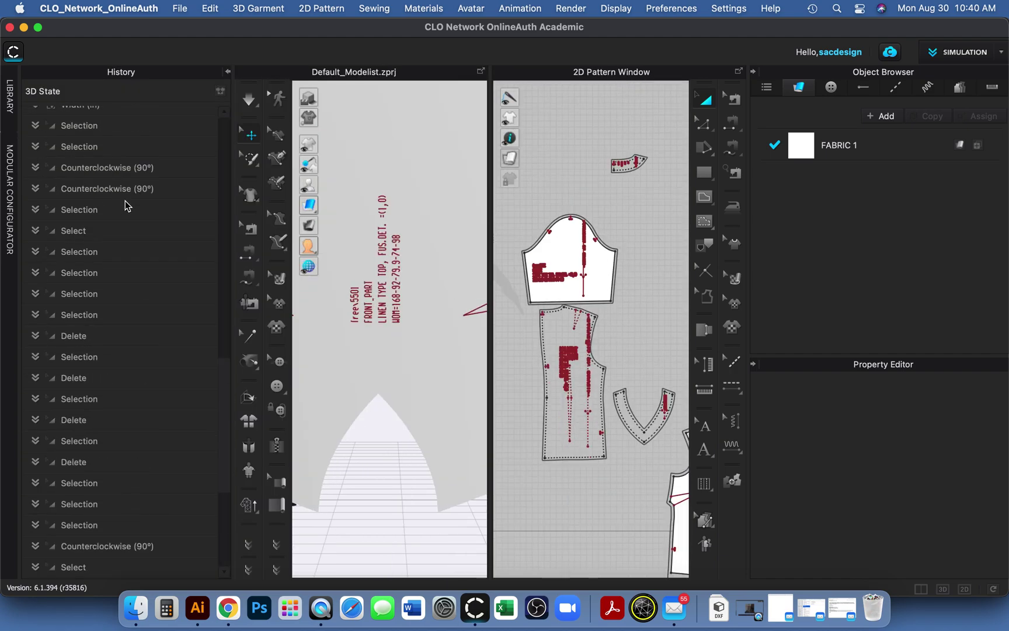
pyautogui.scroll(-5, 158, 412)
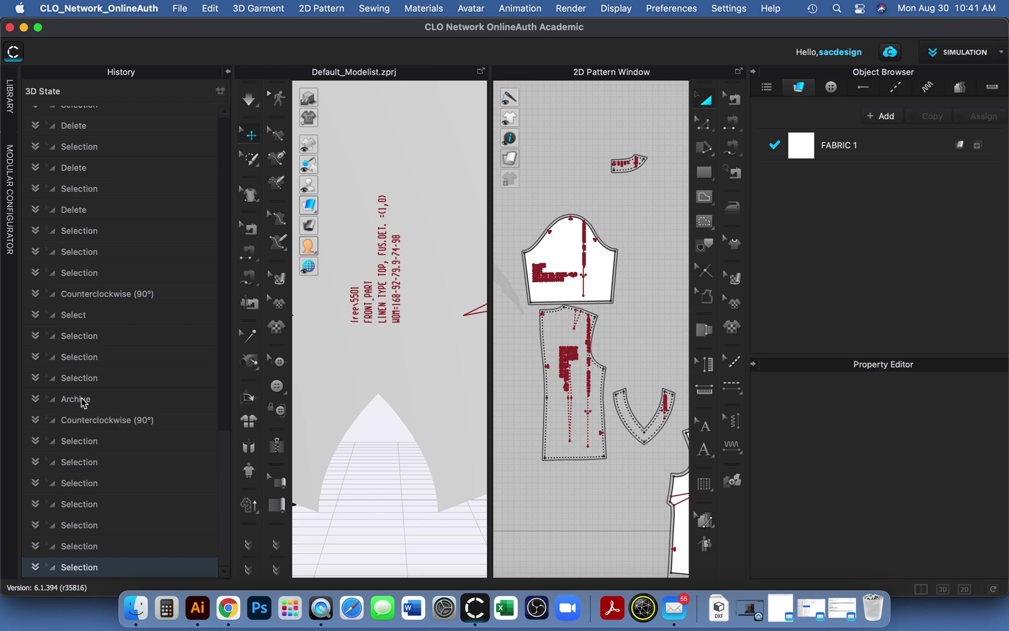
# Step: Unarchive the back bodice piece in the 2D pattern layout
pyautogui.click(553, 455)
pyautogui.click(559, 459)
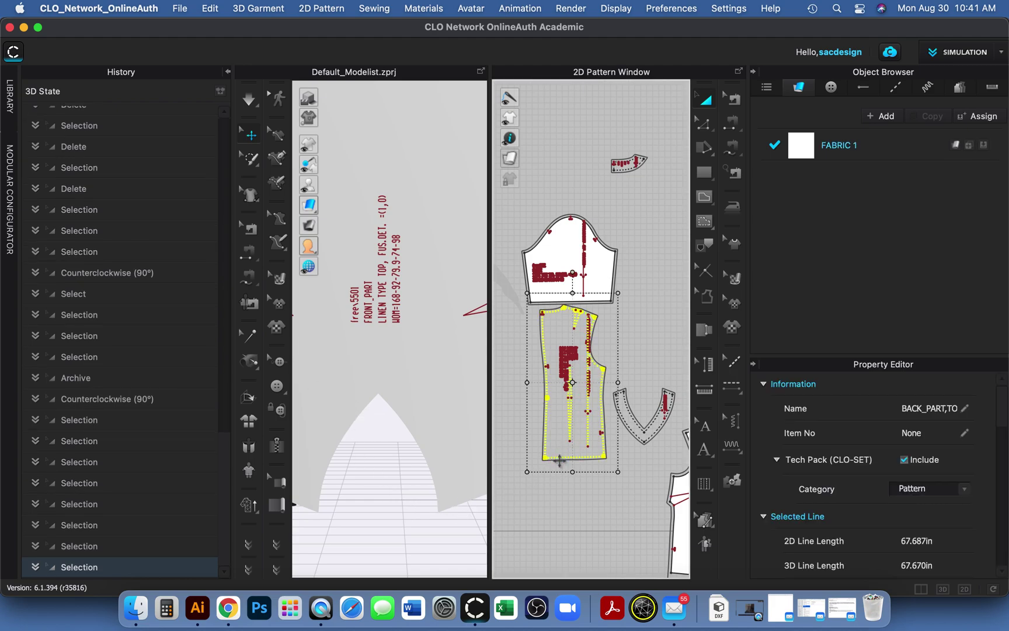
pyautogui.rightClick(558, 461)
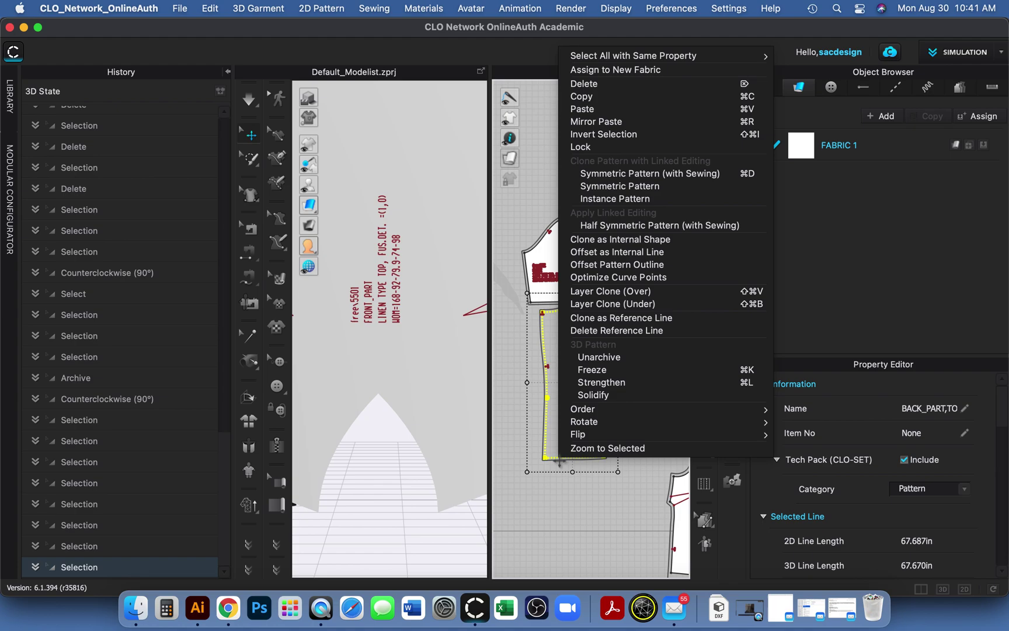
pyautogui.click(590, 363)
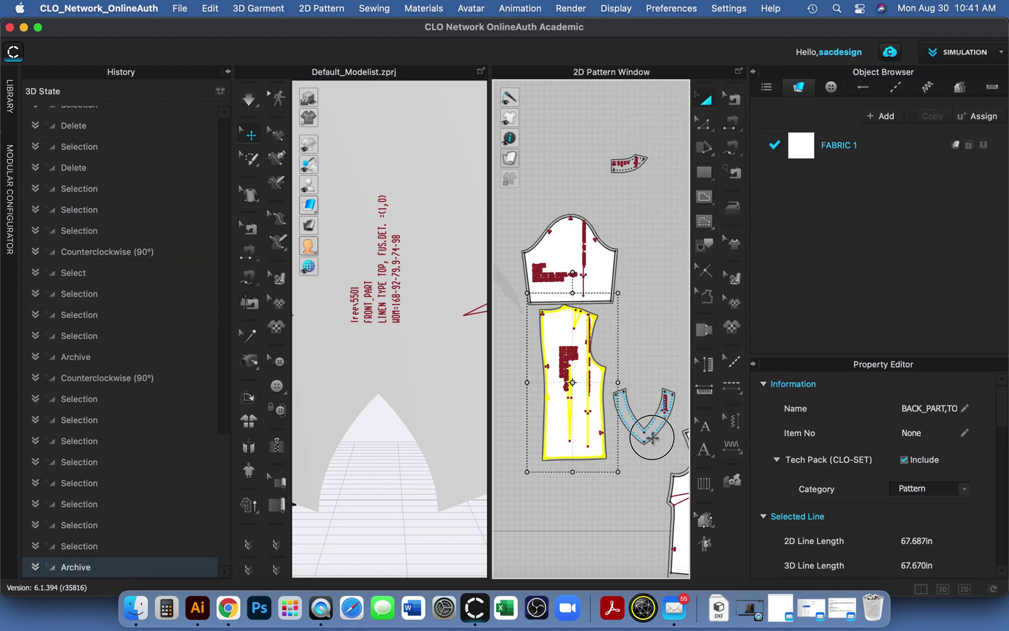
# Step: Unarchive the V-shaped front neck facing piece
pyautogui.click(645, 434)
pyautogui.rightClick(653, 436)
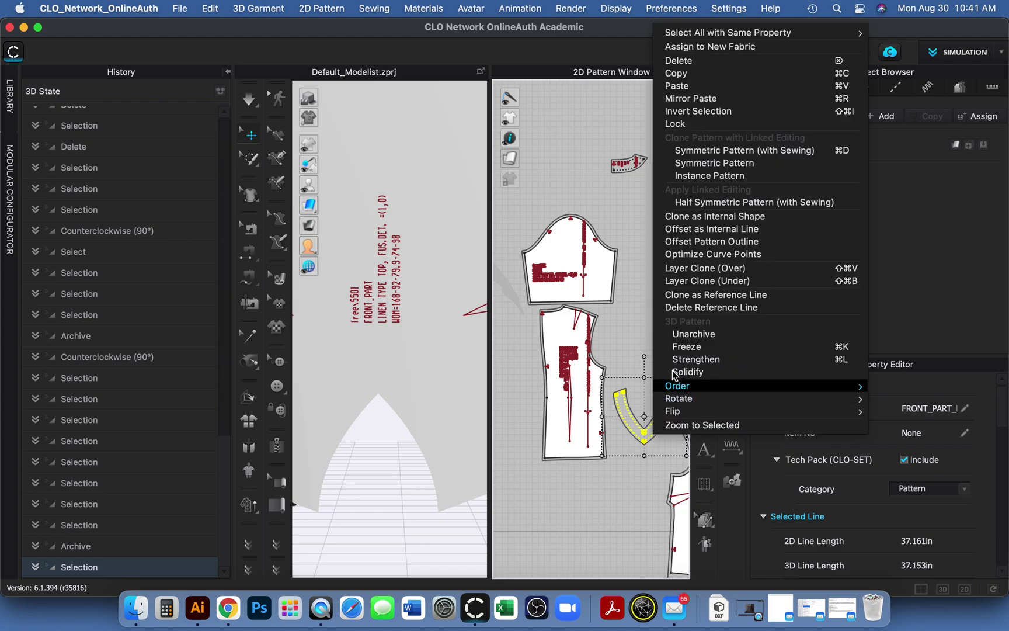
pyautogui.click(694, 333)
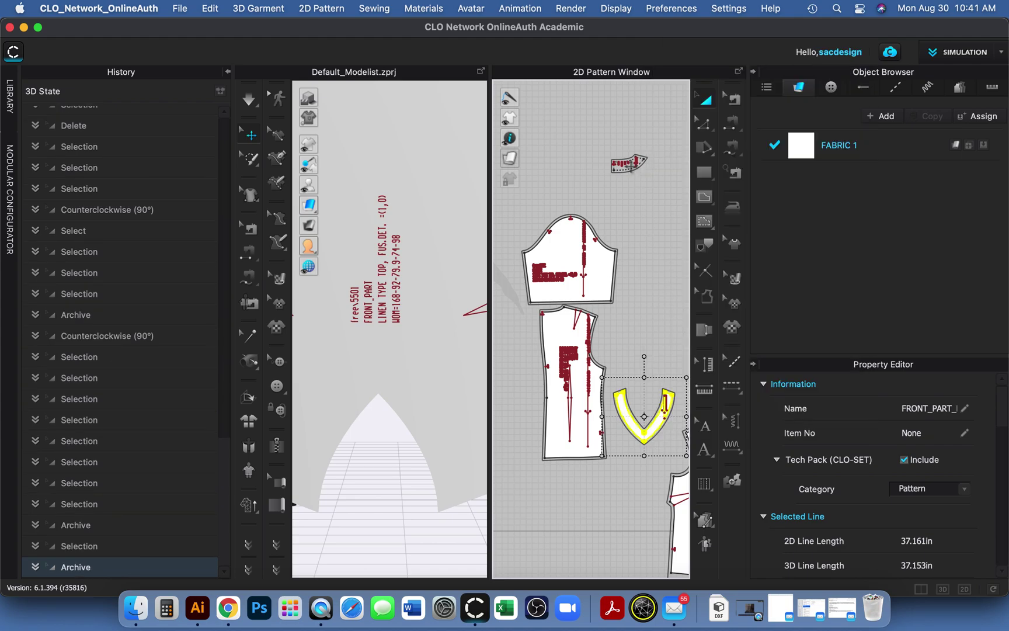
# Step: Unarchive the small curved back facing piece above the sleeve and clear the selection
pyautogui.click(622, 175)
pyautogui.click(625, 168)
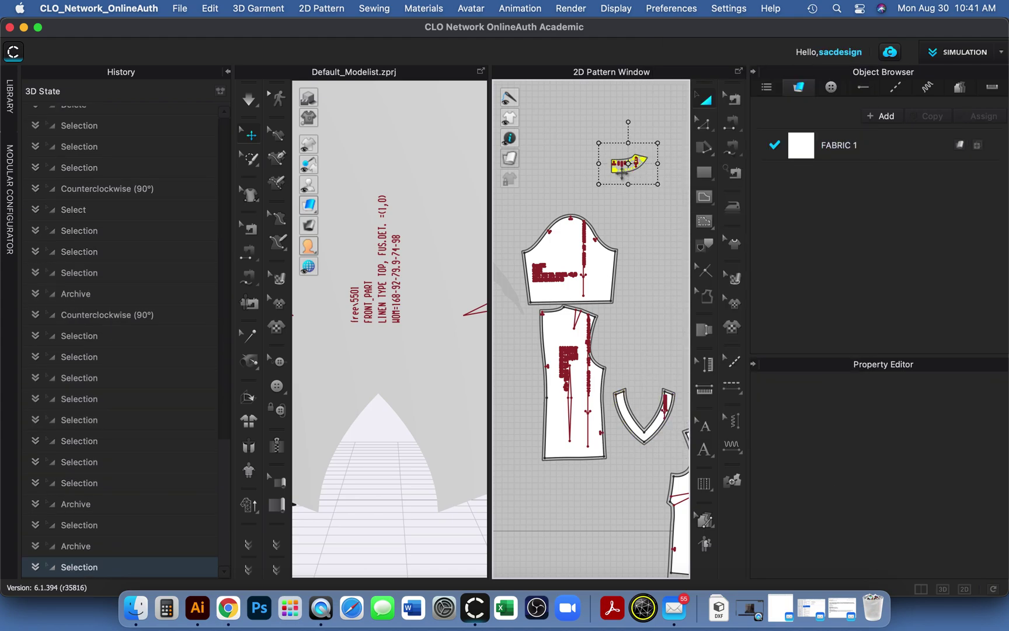
pyautogui.rightClick(622, 173)
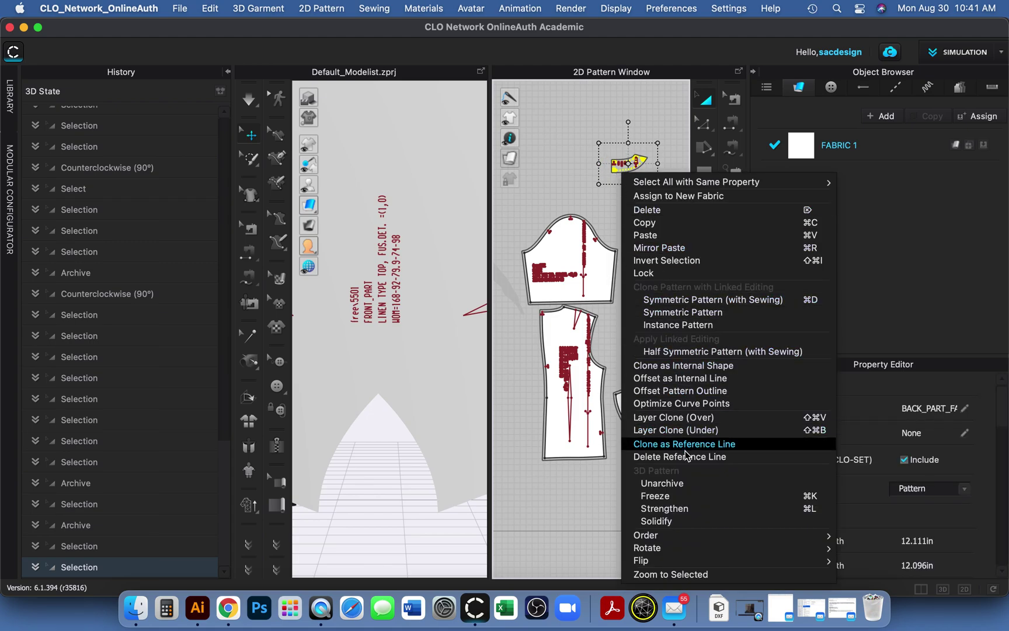
pyautogui.click(687, 483)
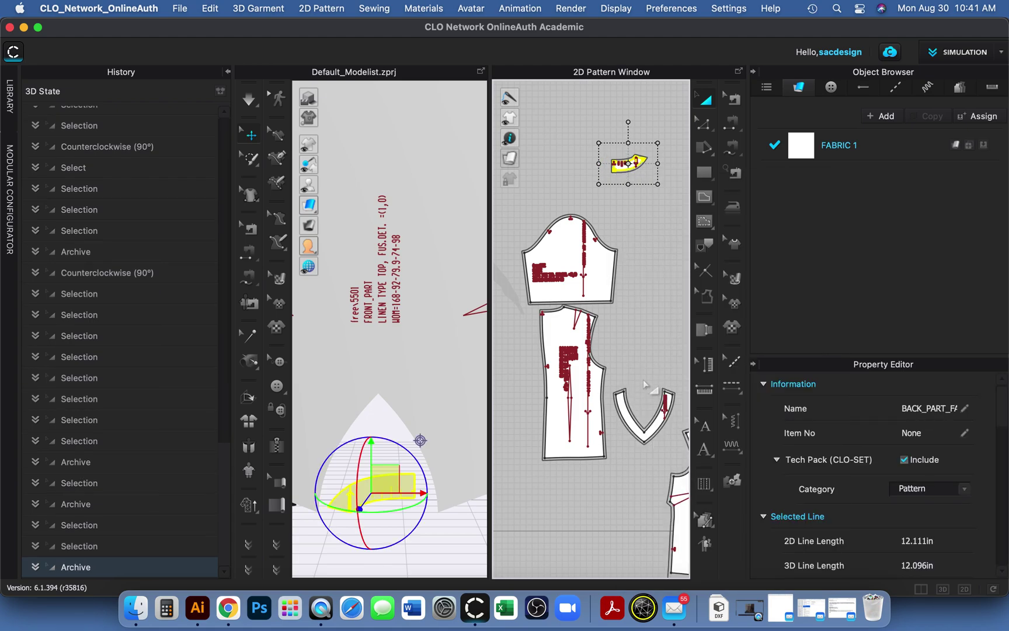
pyautogui.click(349, 175)
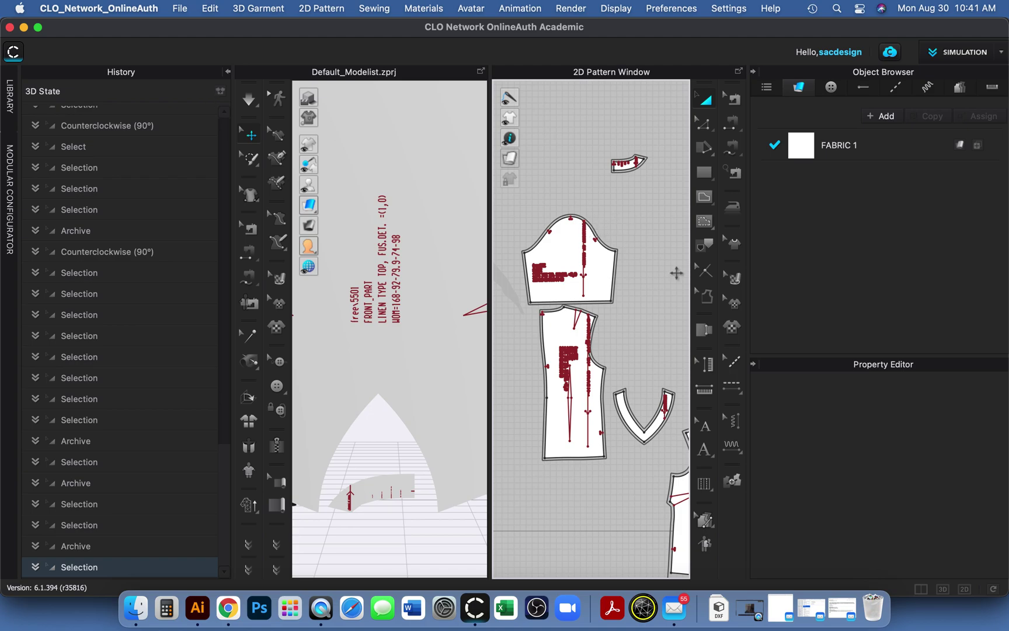
# Step: Save the current 3D state in the history and close the history
pyautogui.scroll(-10, 656, 274)
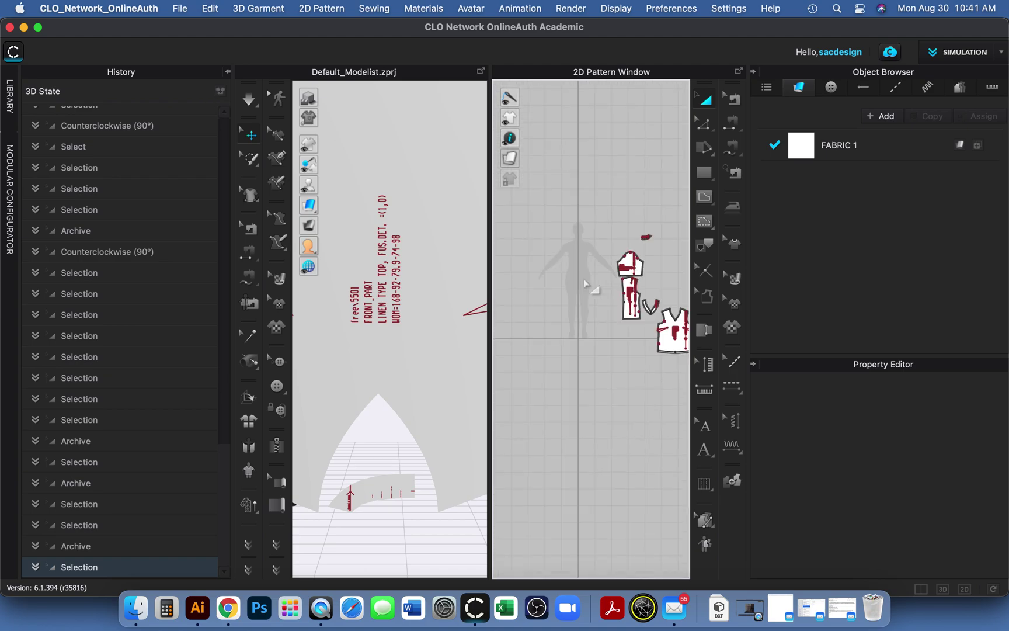
pyautogui.scroll(2, 583, 285)
pyautogui.moveTo(649, 322); pyautogui.dragTo(579, 354, button='right')
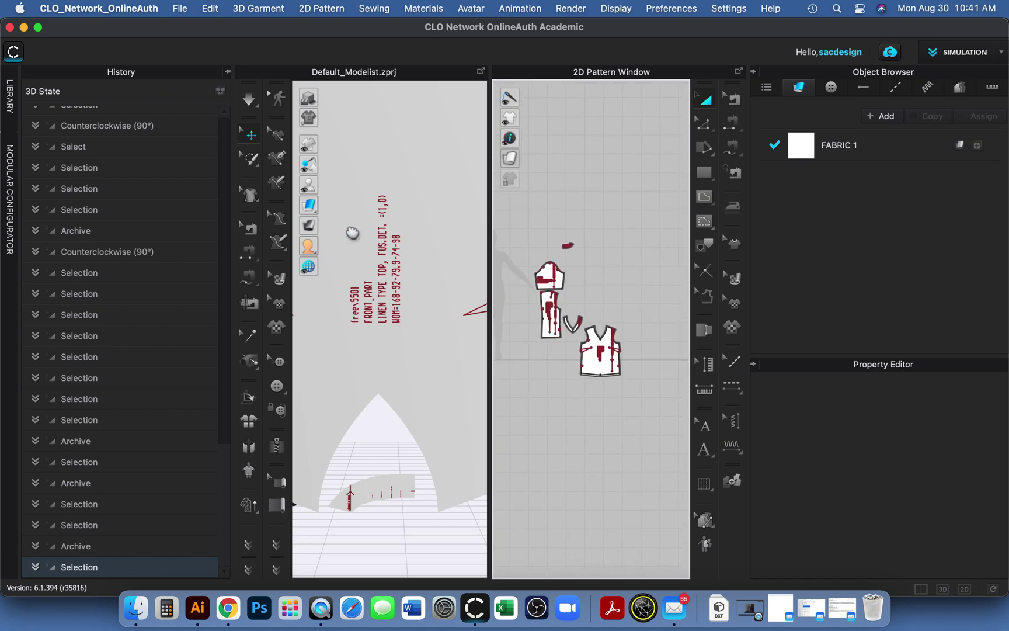
pyautogui.click(220, 93)
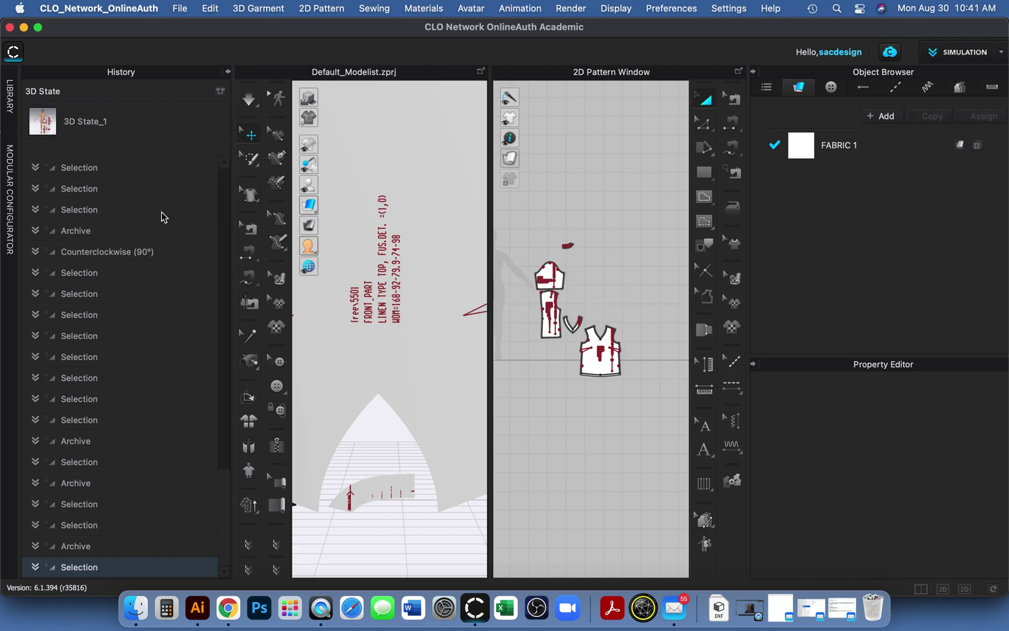
pyautogui.click(527, 495)
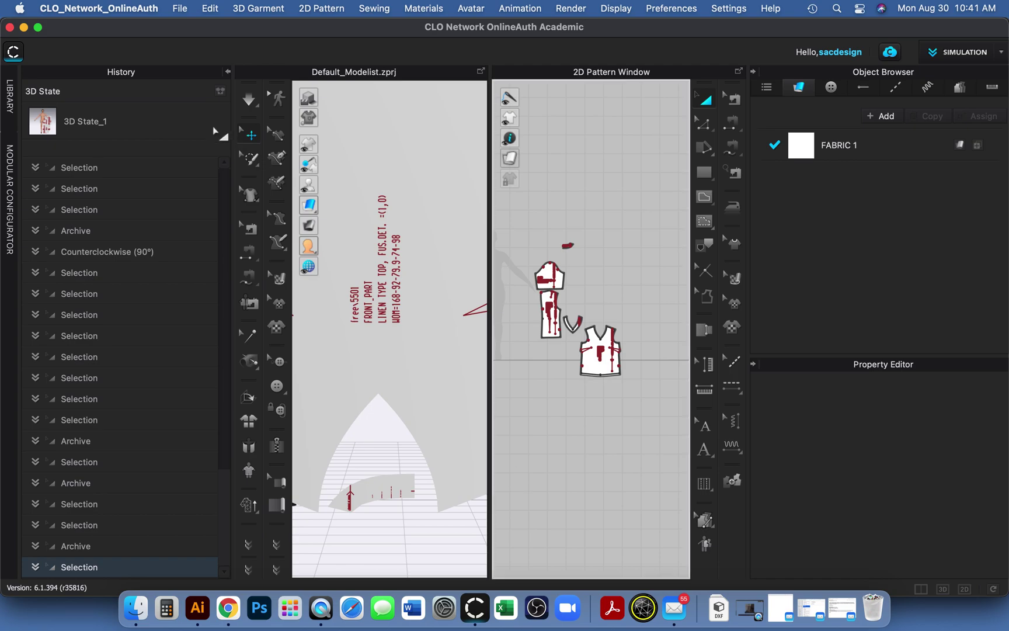
pyautogui.click(228, 72)
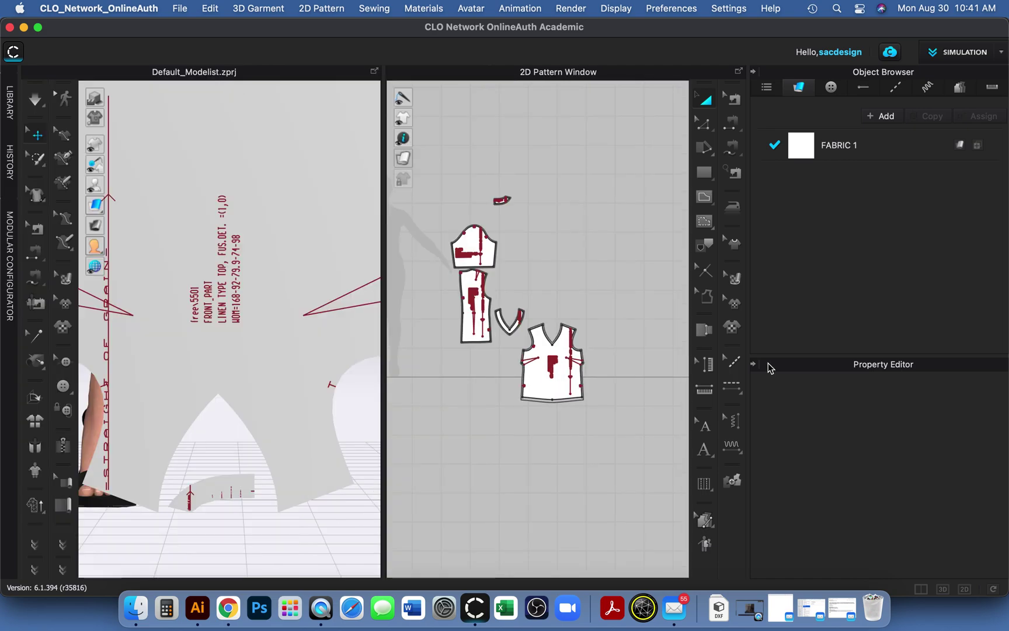
pyautogui.click(605, 252)
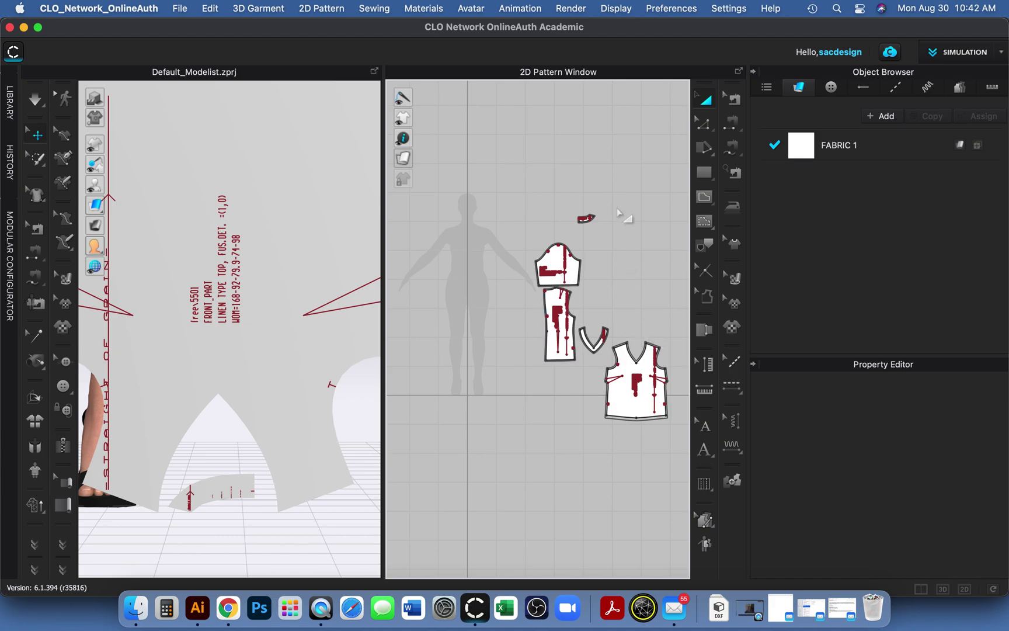
pyautogui.rightClick(489, 181)
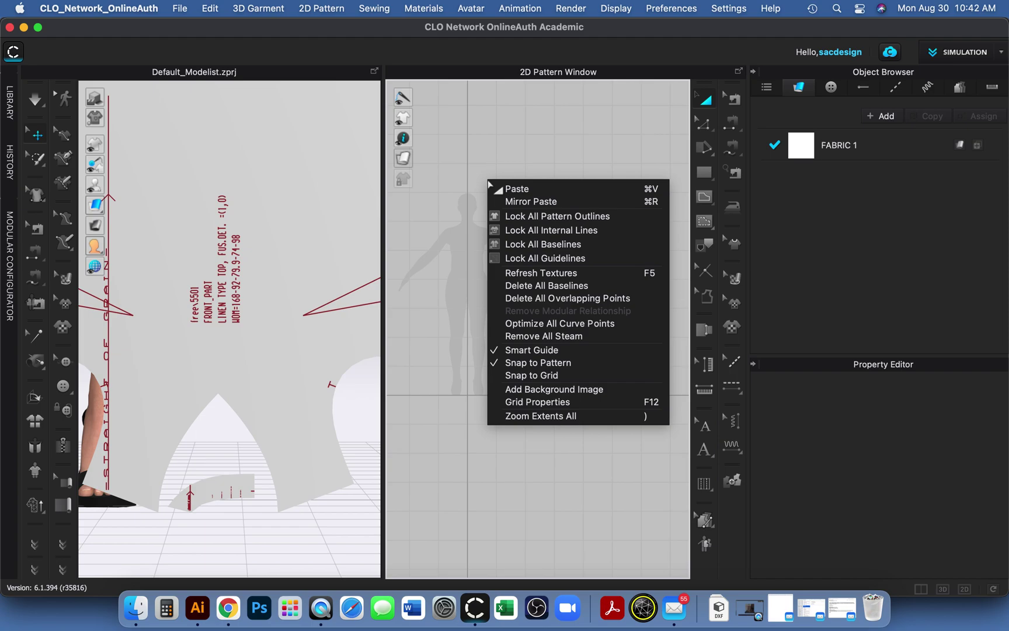
pyautogui.click(414, 206)
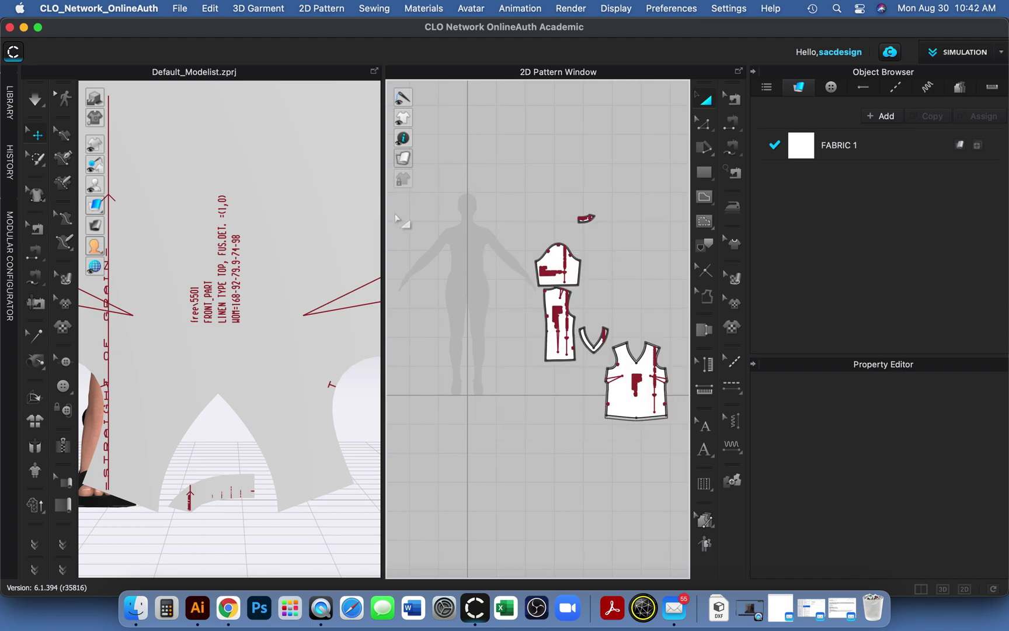
pyautogui.scroll(-10, 220, 338)
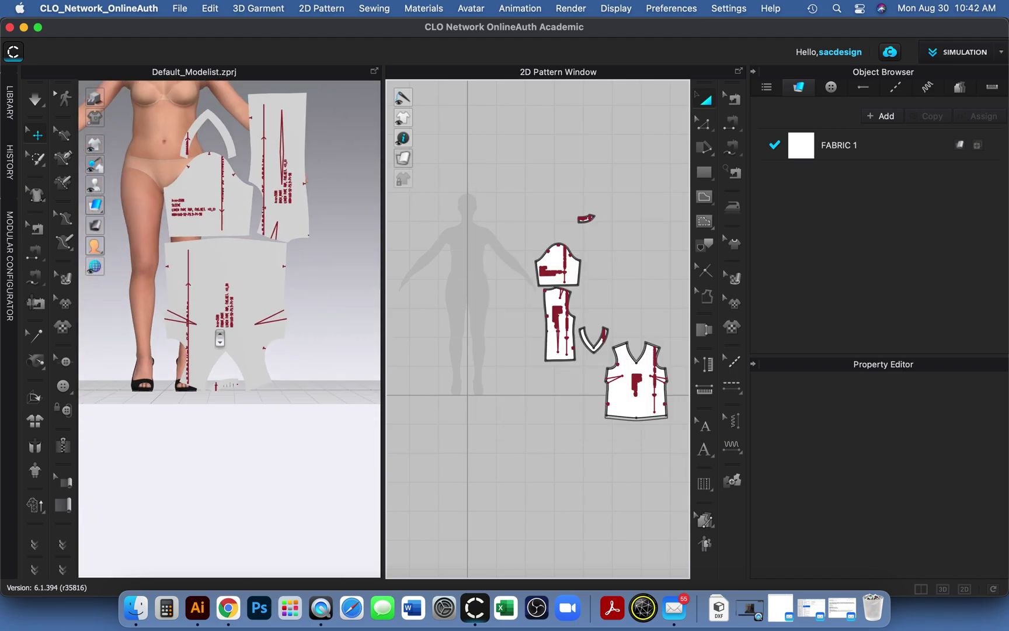
pyautogui.scroll(-10, 220, 338)
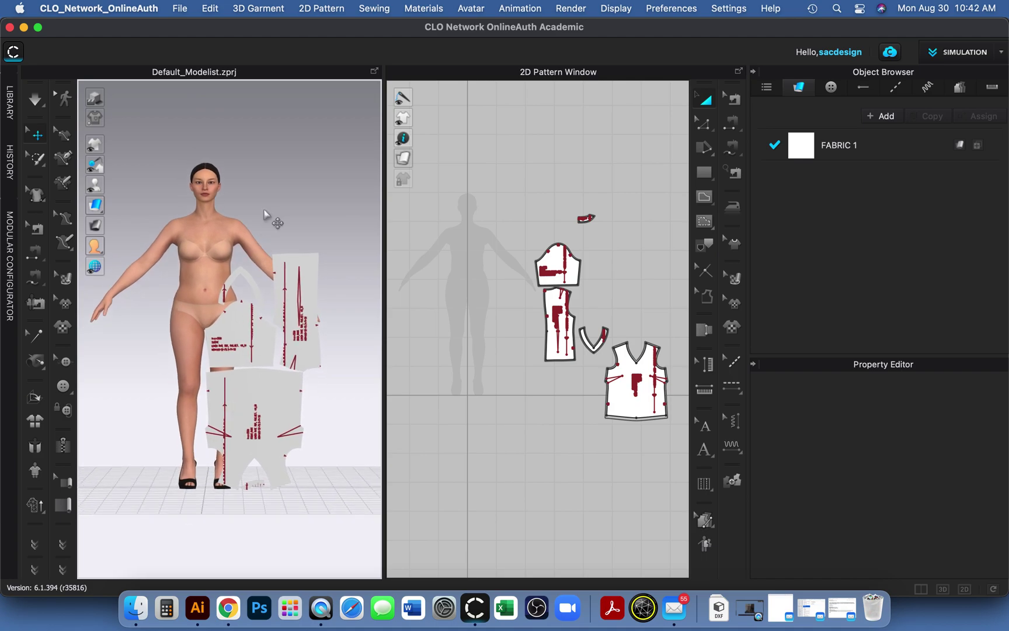
pyautogui.rightClick(268, 201)
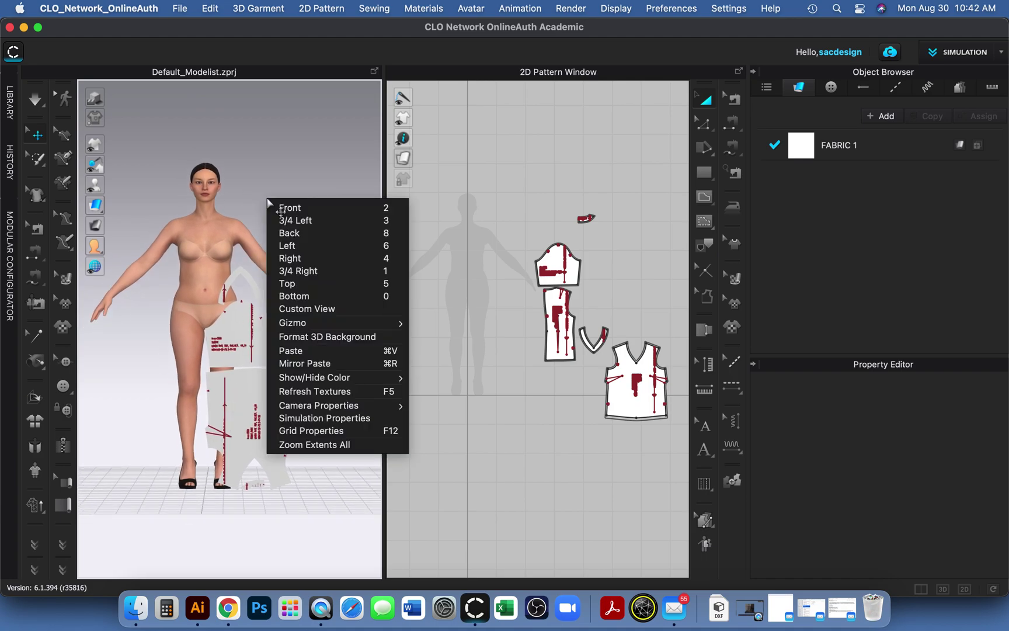
pyautogui.rightClick(272, 130)
pyautogui.rightClick(271, 128)
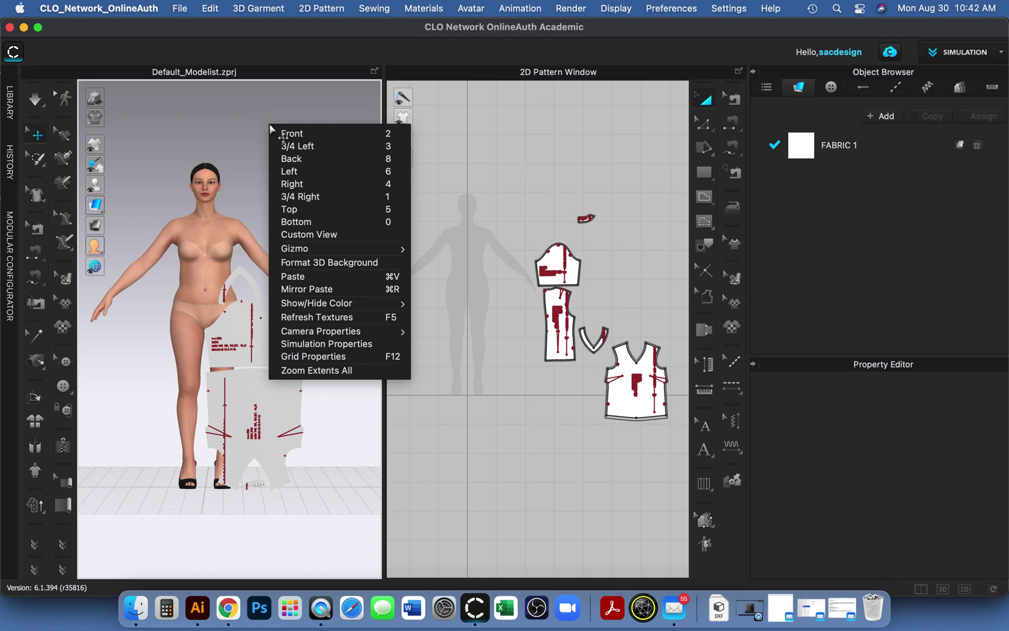
pyautogui.click(243, 347)
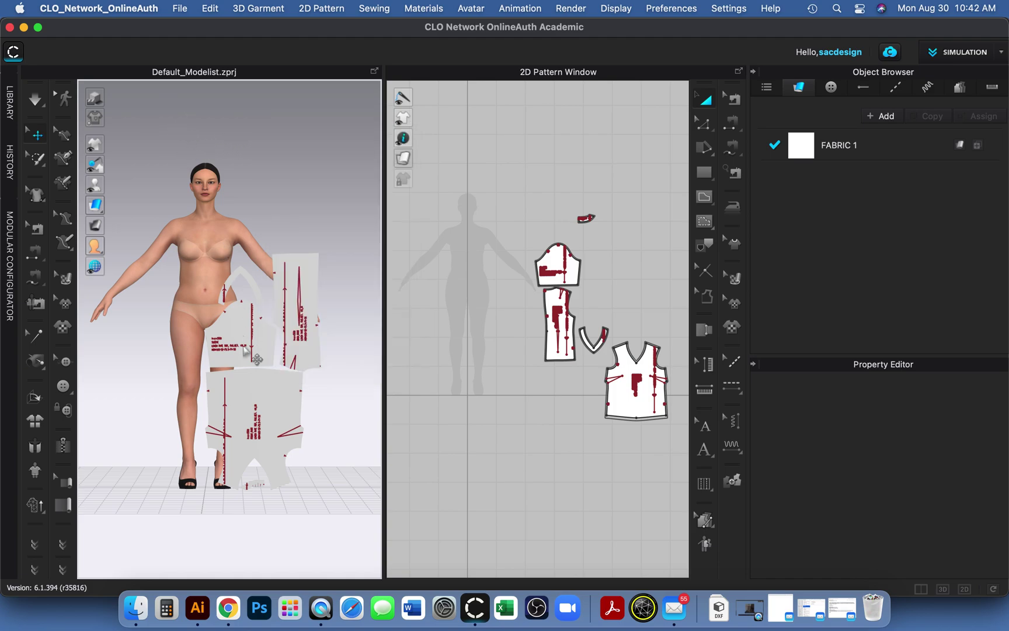
pyautogui.rightClick(249, 384)
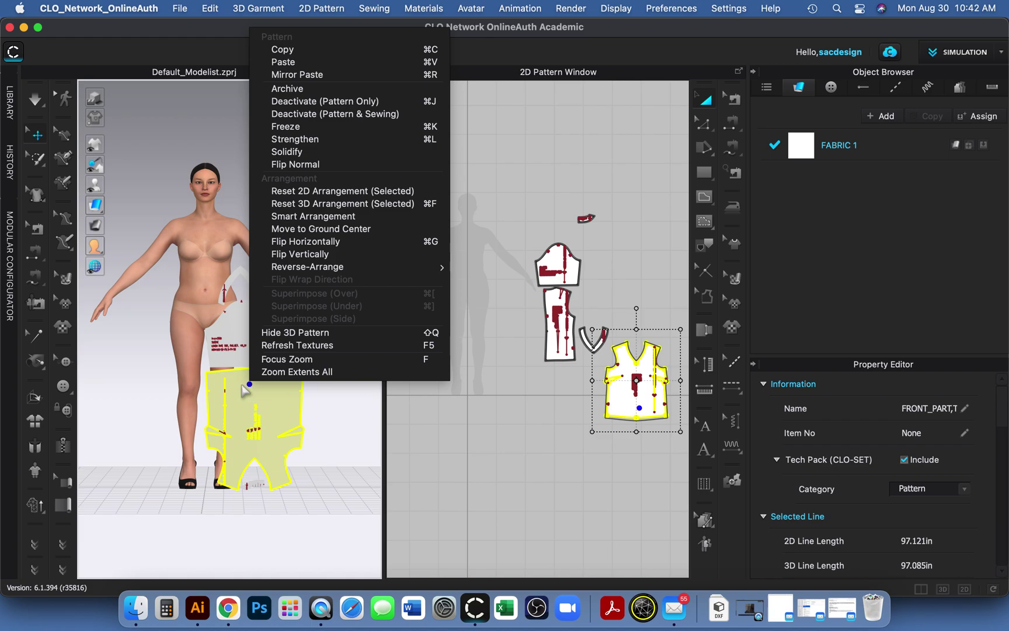
pyautogui.rightClick(113, 382)
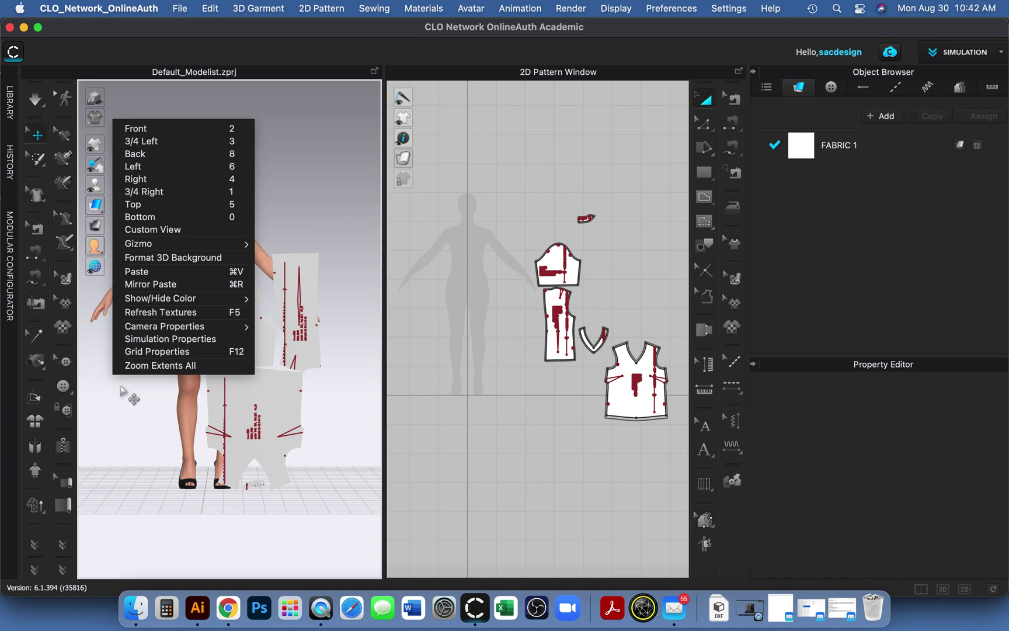
pyautogui.click(252, 395)
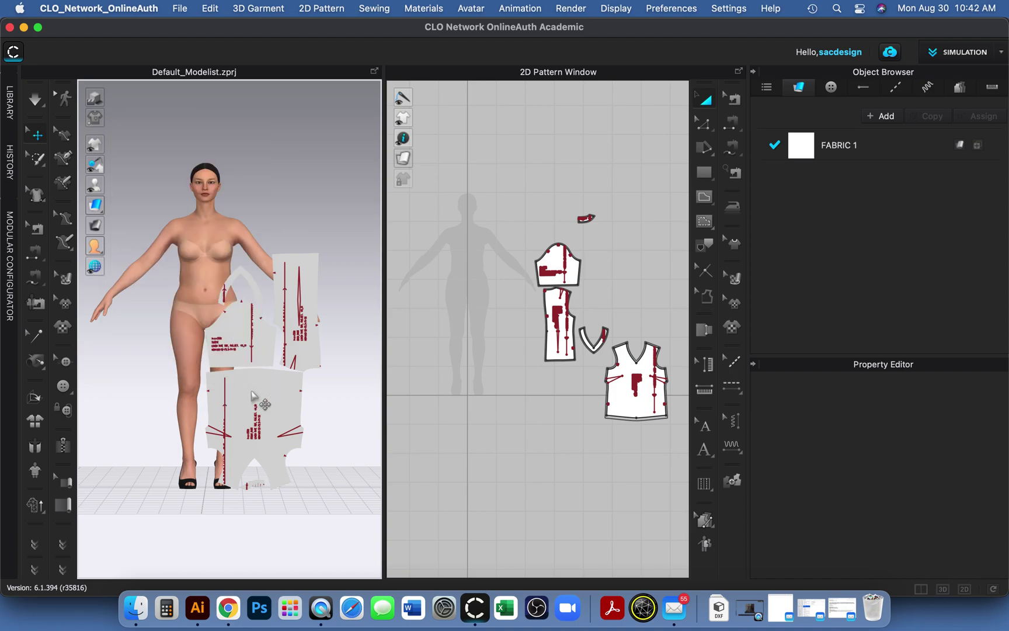
# Step: Try Reset 2D Arrangement (Selected) on the front bodice piece alone, undo it and clear the selection
pyautogui.rightClick(252, 390)
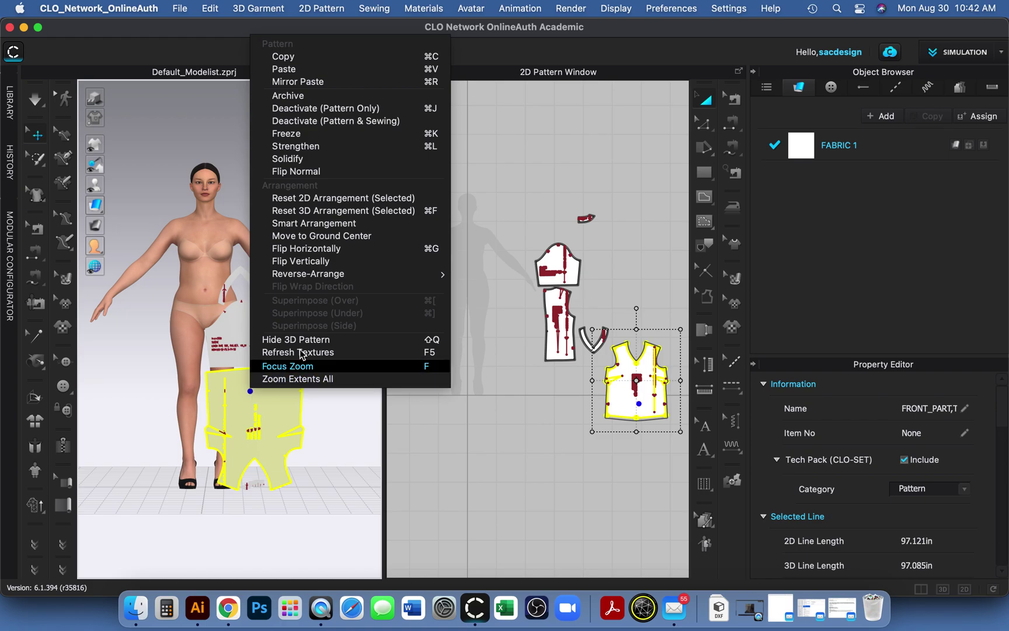
pyautogui.click(332, 200)
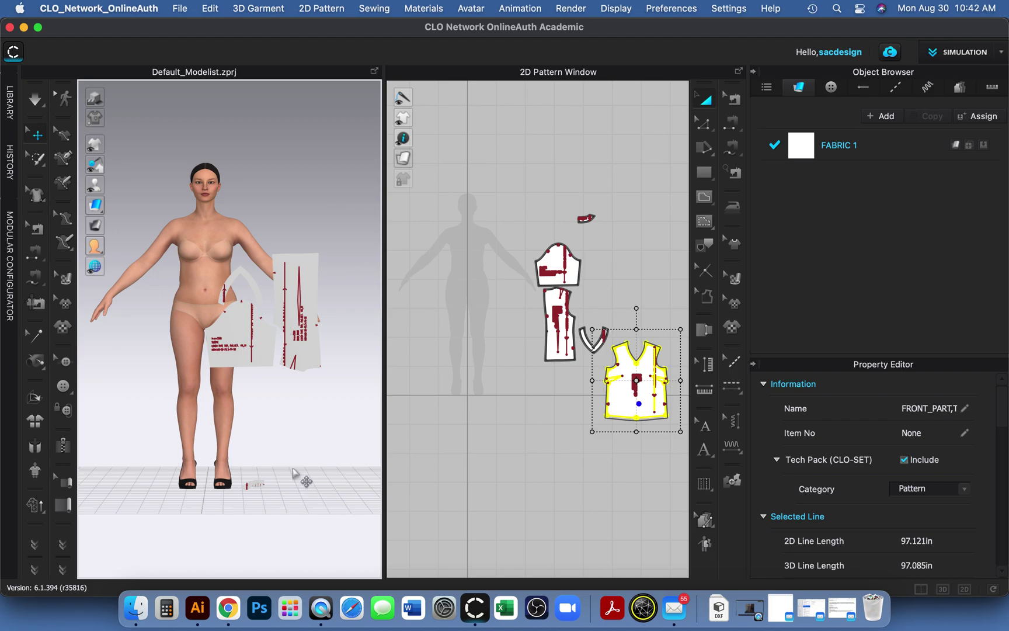
pyautogui.press('super+z')
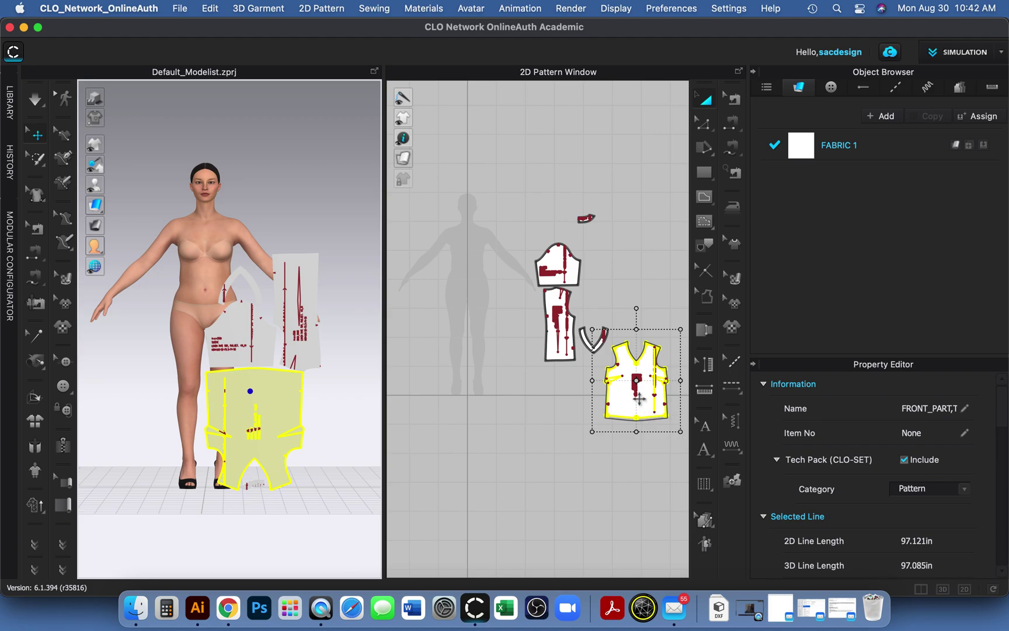
pyautogui.click(142, 218)
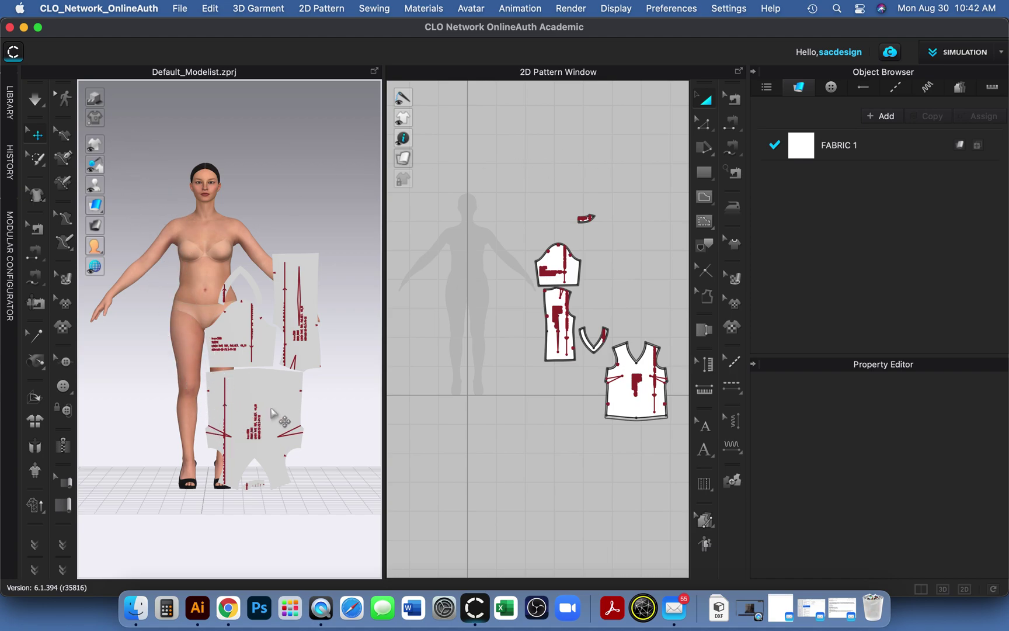
# Step: Lay out all five pattern pieces in the 3D window with Reset 2D Arrangement (Selected), and clear the selection
pyautogui.moveTo(504, 205); pyautogui.dragTo(672, 470)
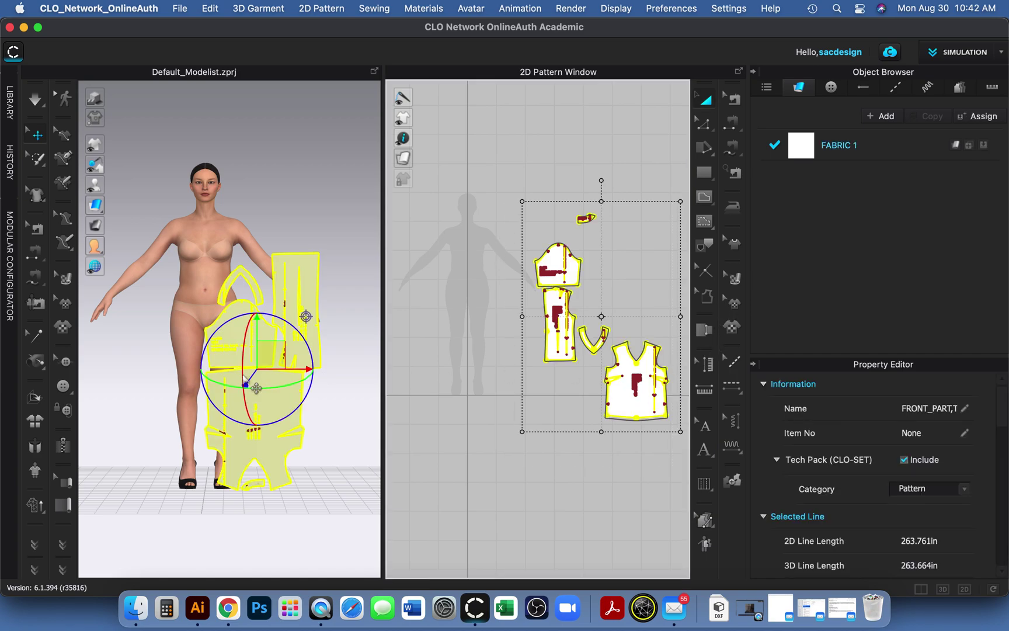
pyautogui.rightClick(266, 391)
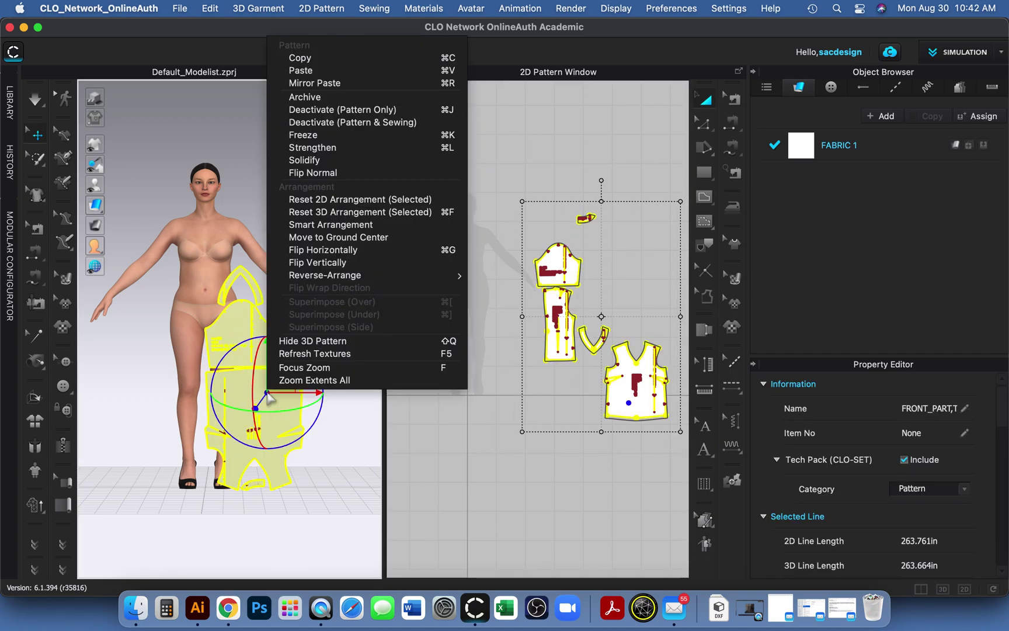
pyautogui.click(377, 201)
pyautogui.scroll(-3, 302, 316)
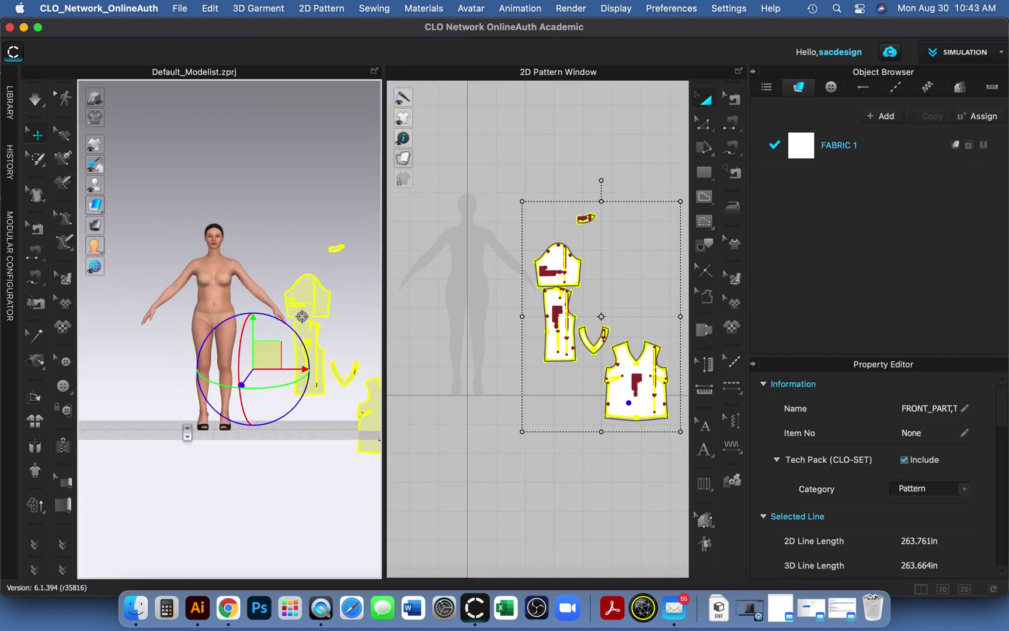
pyautogui.scroll(-2, 301, 316)
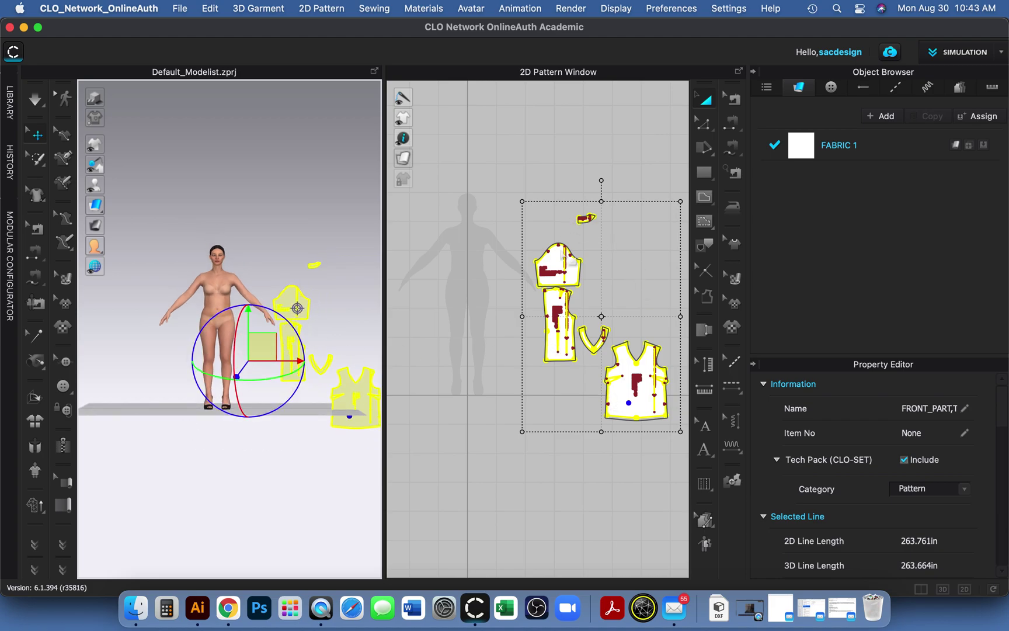
pyautogui.click(634, 423)
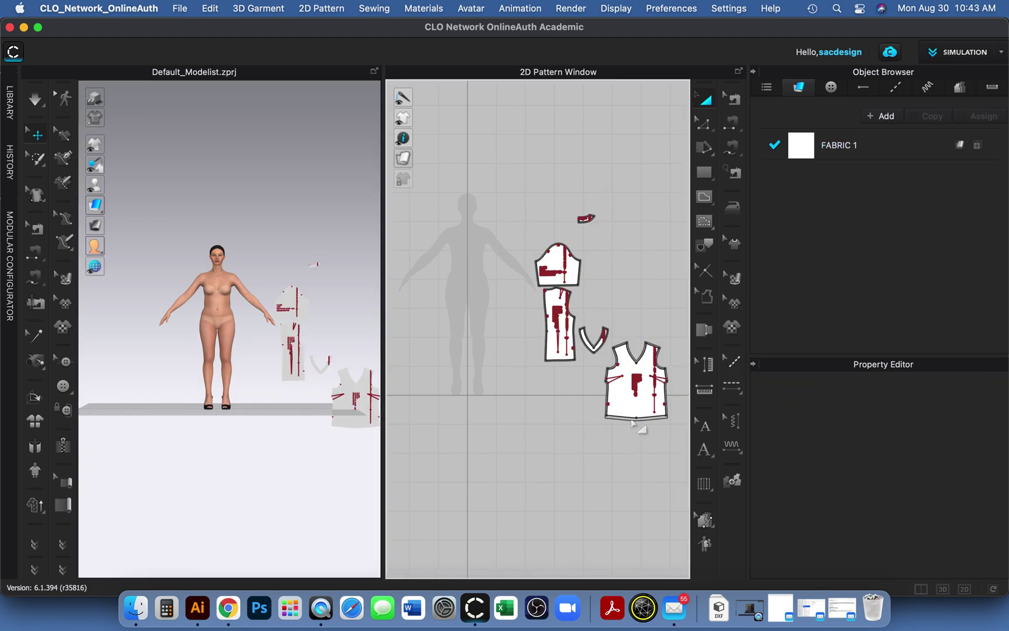
# Step: Move the front piece onto the silhouette's torso in the 2D layout and the back piece beyond the sleeve, away from the silhouette
pyautogui.click(641, 399)
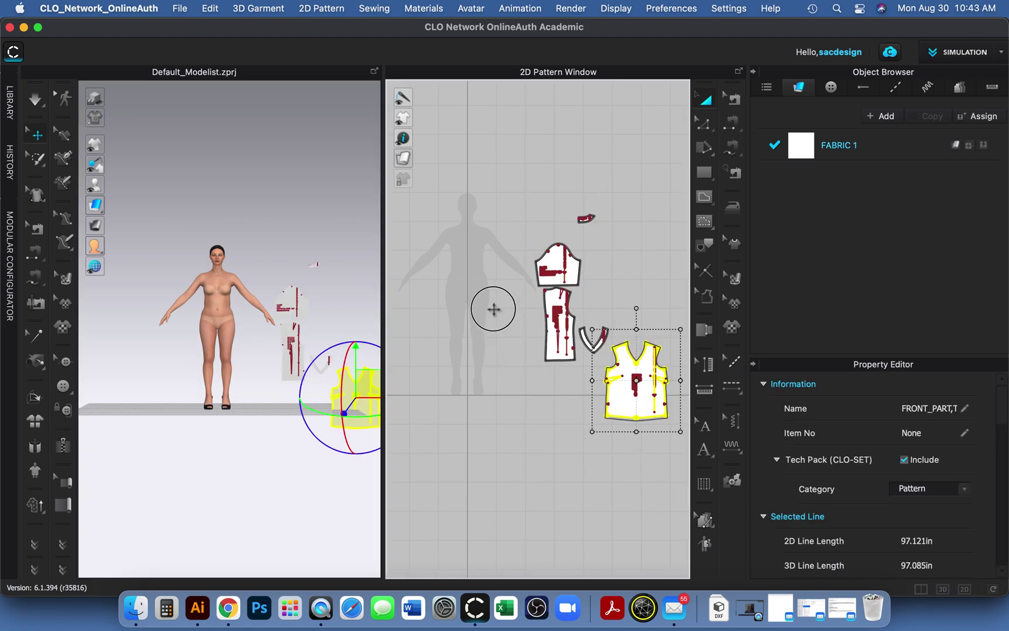
pyautogui.hotkey('ctrl', 'v')
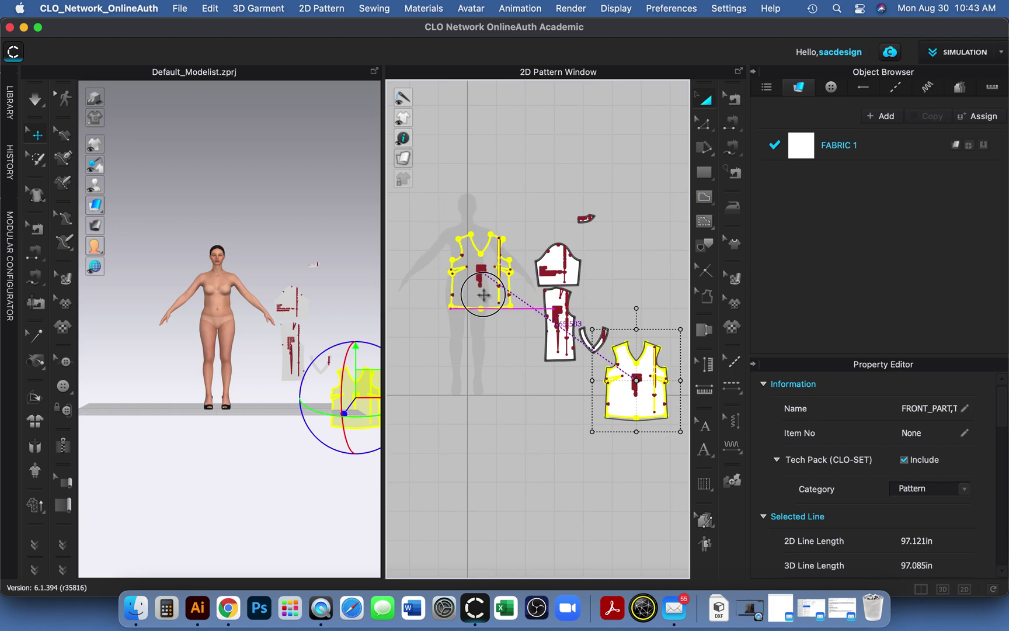
pyautogui.click(479, 287)
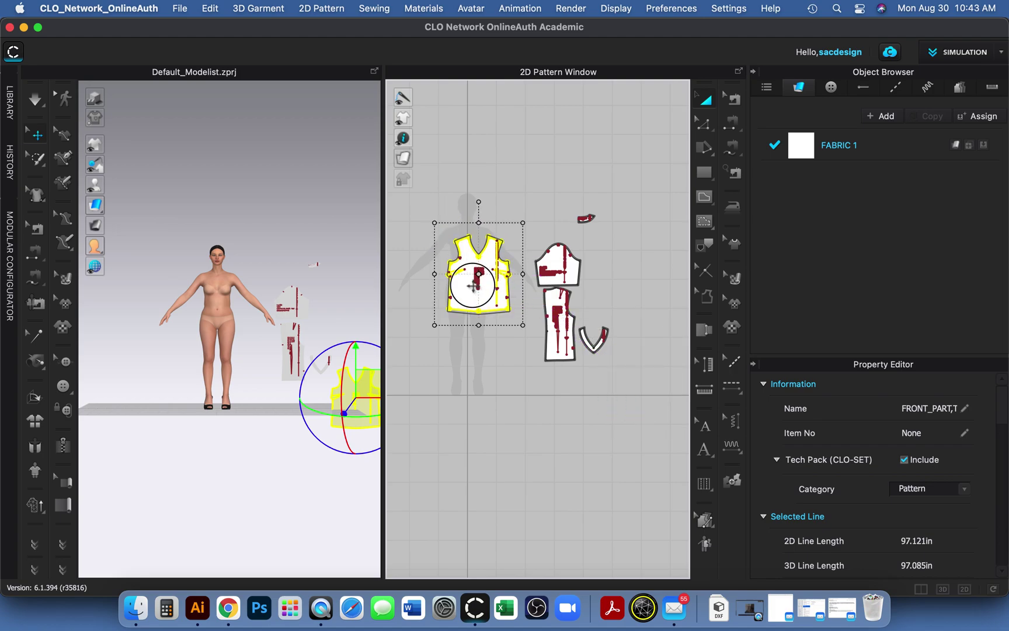
pyautogui.click(563, 347)
pyautogui.moveTo(555, 344); pyautogui.dragTo(603, 316)
pyautogui.click(602, 355)
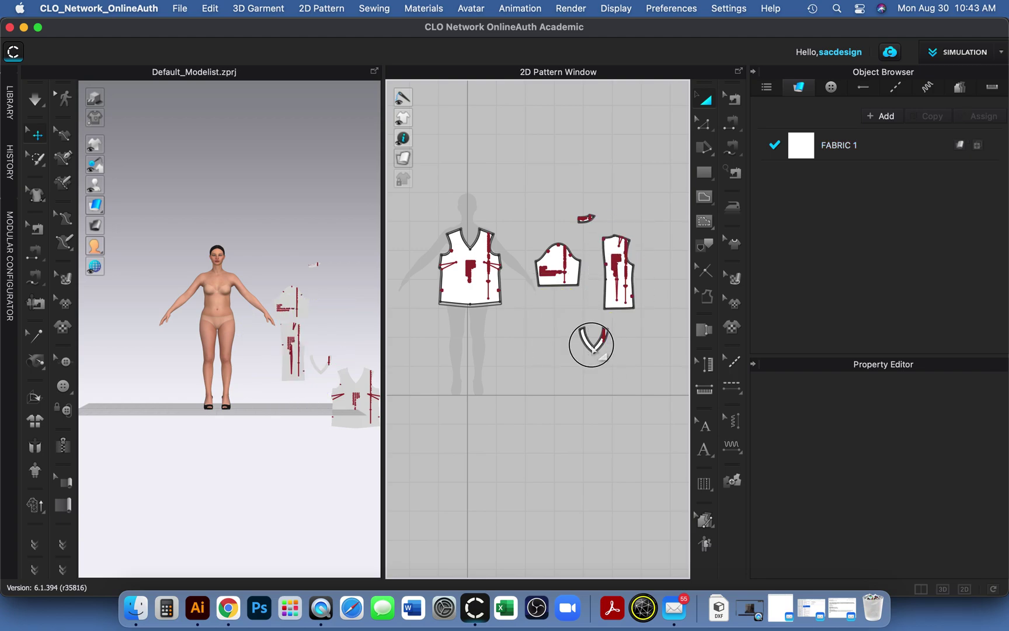
# Step: Place the V-shaped front neck facing above the front piece's neckline and shift the small back facing closer to the back piece
pyautogui.click(594, 342)
pyautogui.moveTo(514, 264); pyautogui.dragTo(467, 216)
pyautogui.rightClick(586, 216)
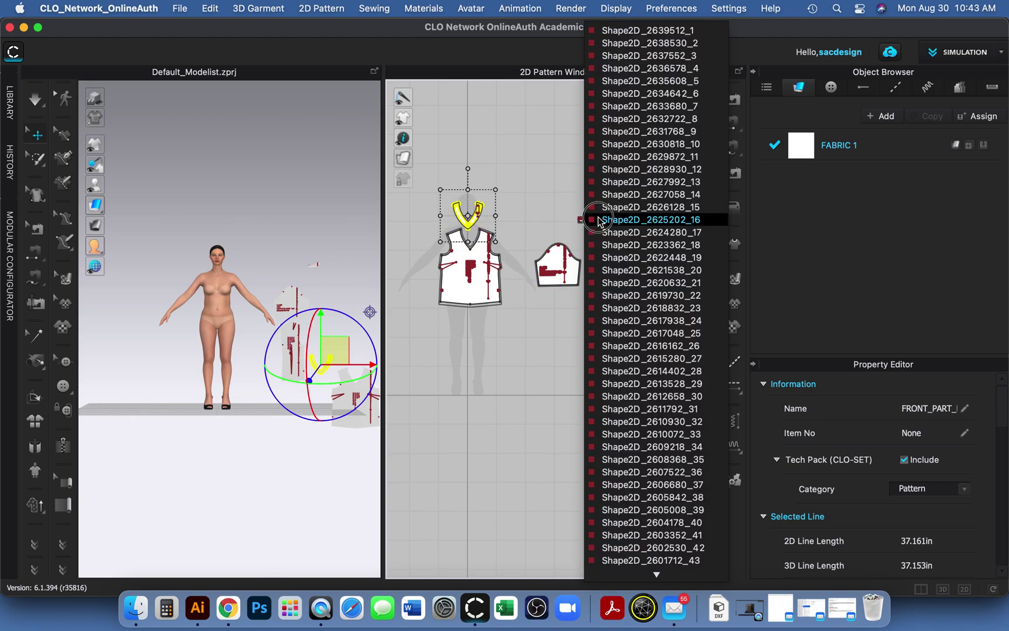
pyautogui.click(526, 216)
pyautogui.click(574, 223)
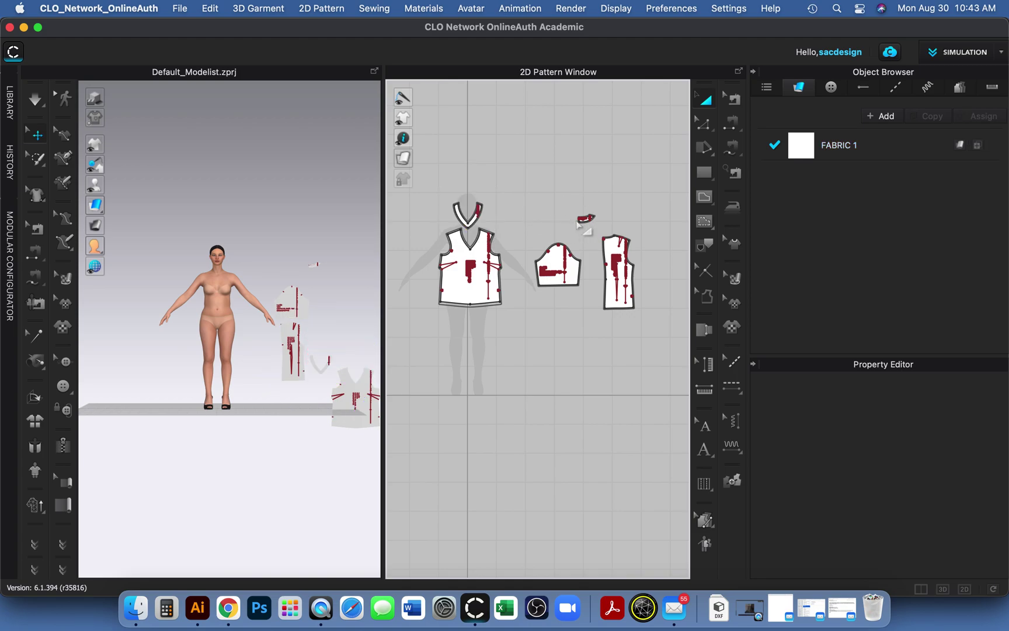
pyautogui.scroll(3, 578, 223)
pyautogui.scroll(2, 608, 222)
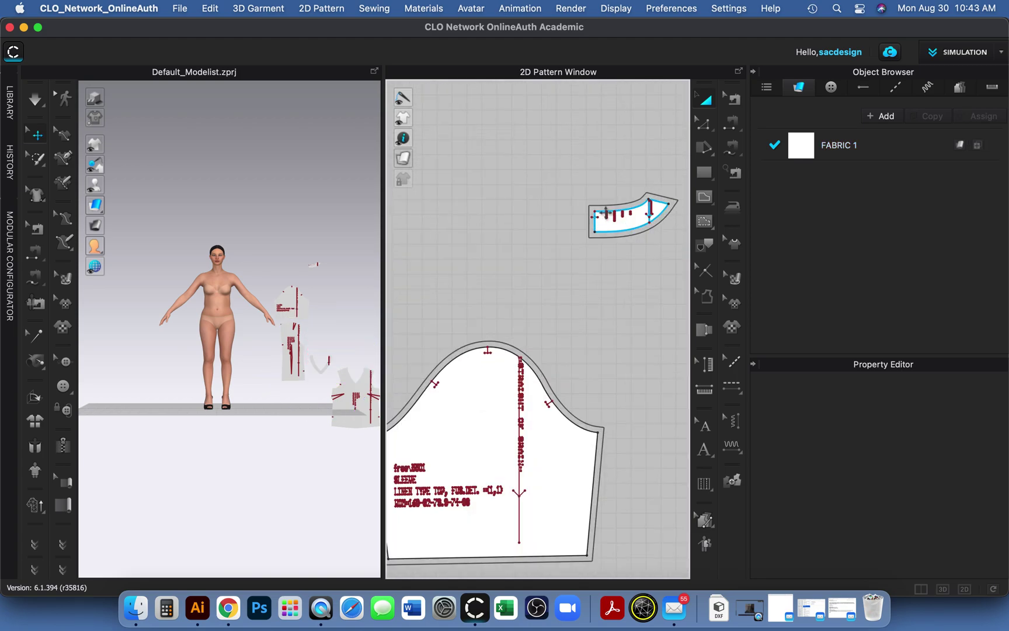
pyautogui.moveTo(610, 225); pyautogui.dragTo(657, 260)
pyautogui.click(471, 274)
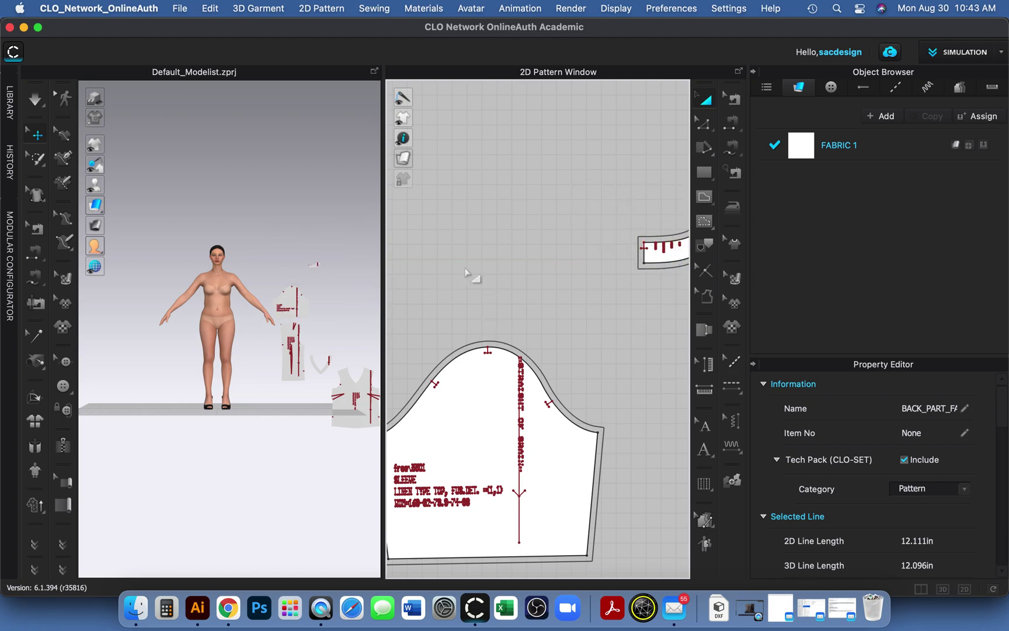
pyautogui.scroll(-3, 528, 273)
pyautogui.scroll(-2, 538, 296)
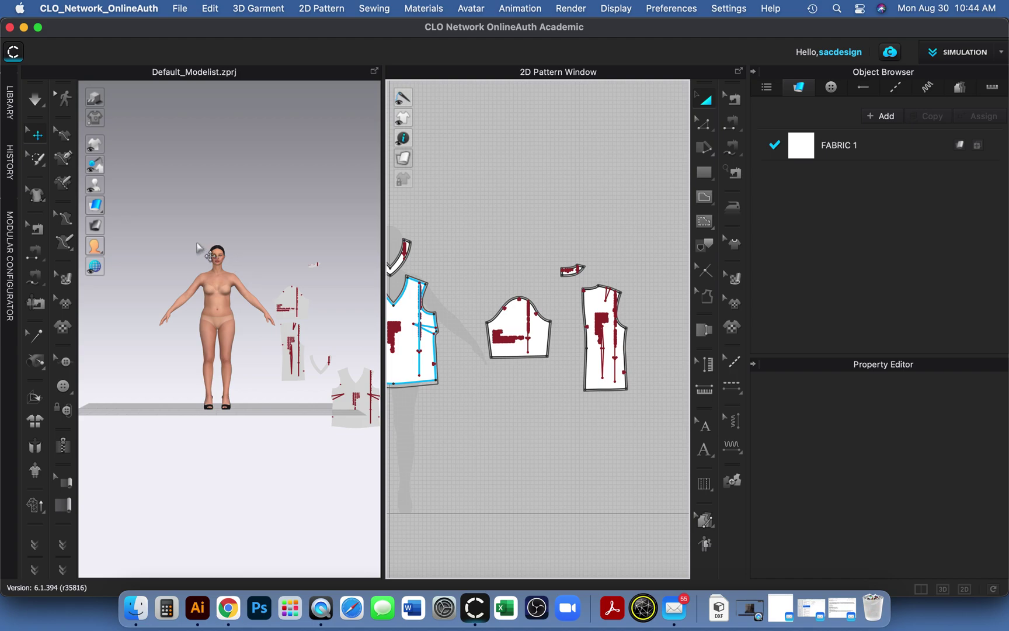
# Step: Show the avatar's arrangement points and place the front bodice piece at the centre front torso point
pyautogui.moveTo(95, 185)
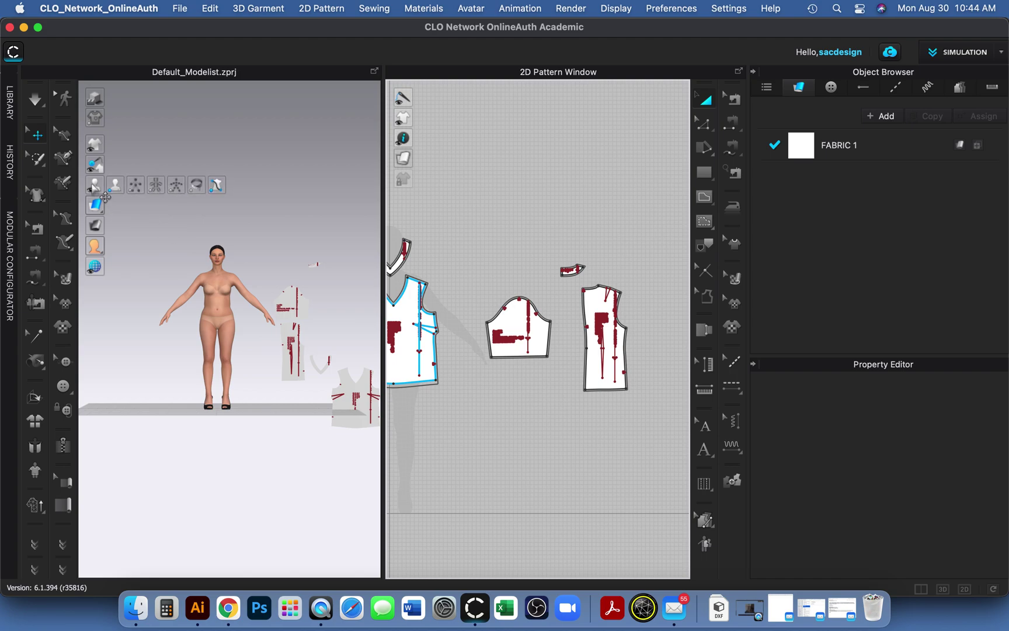
pyautogui.click(135, 185)
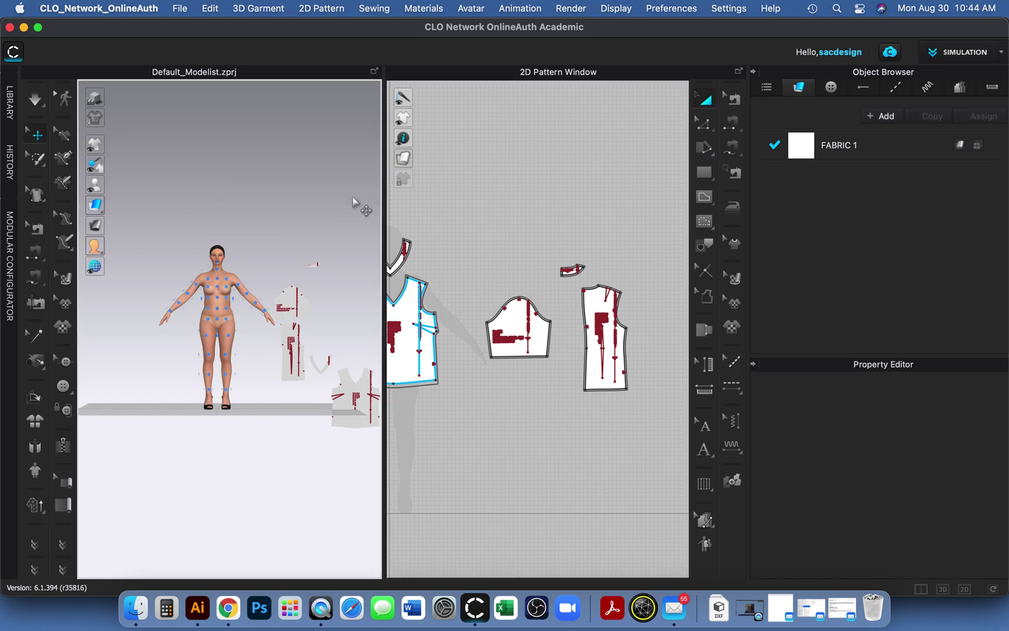
pyautogui.click(361, 390)
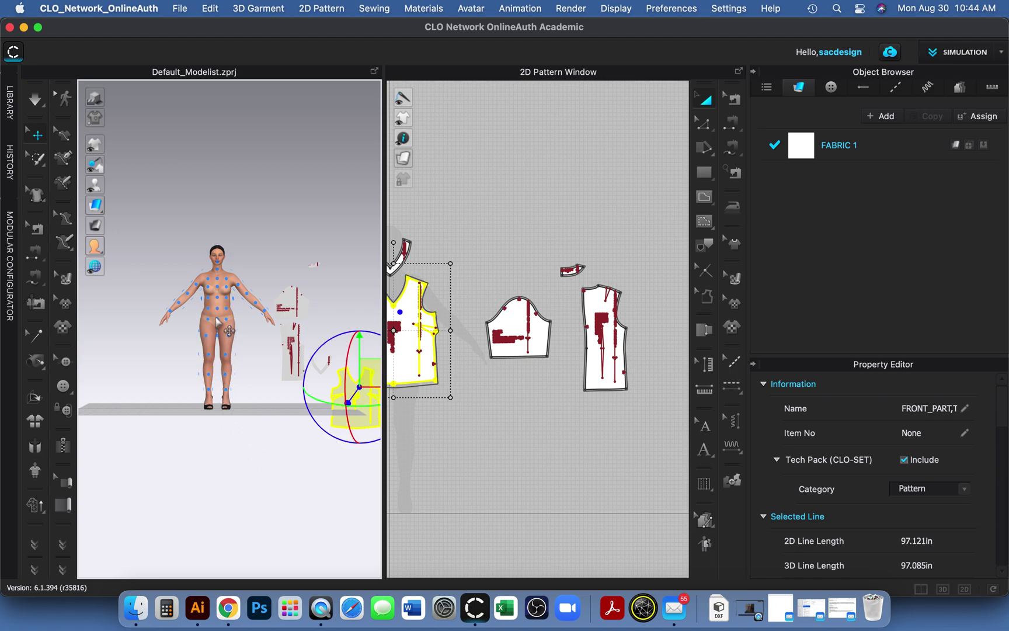
pyautogui.click(226, 320)
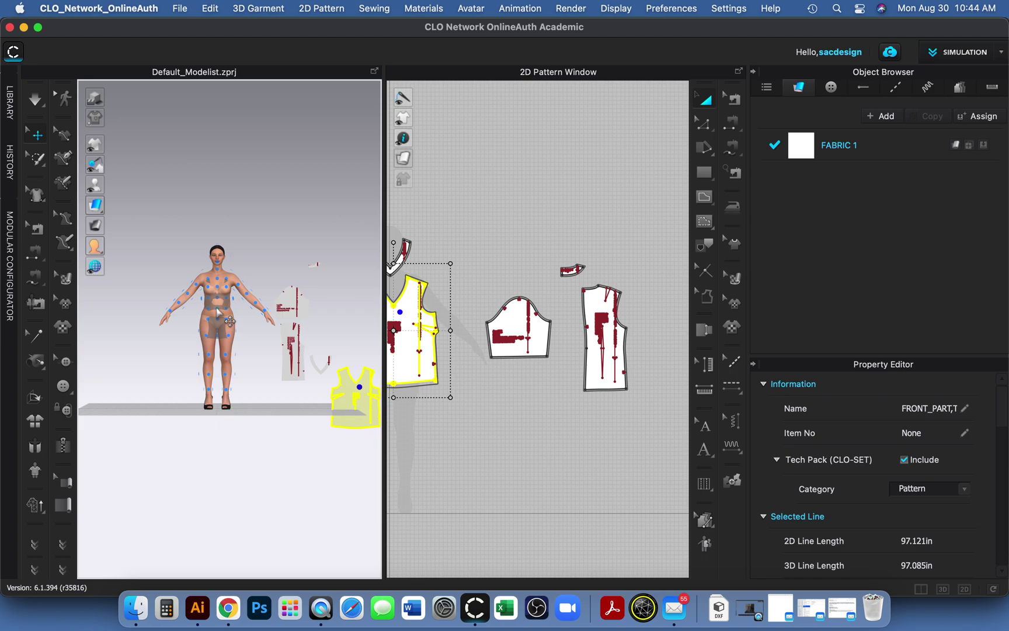
pyautogui.scroll(5, 219, 304)
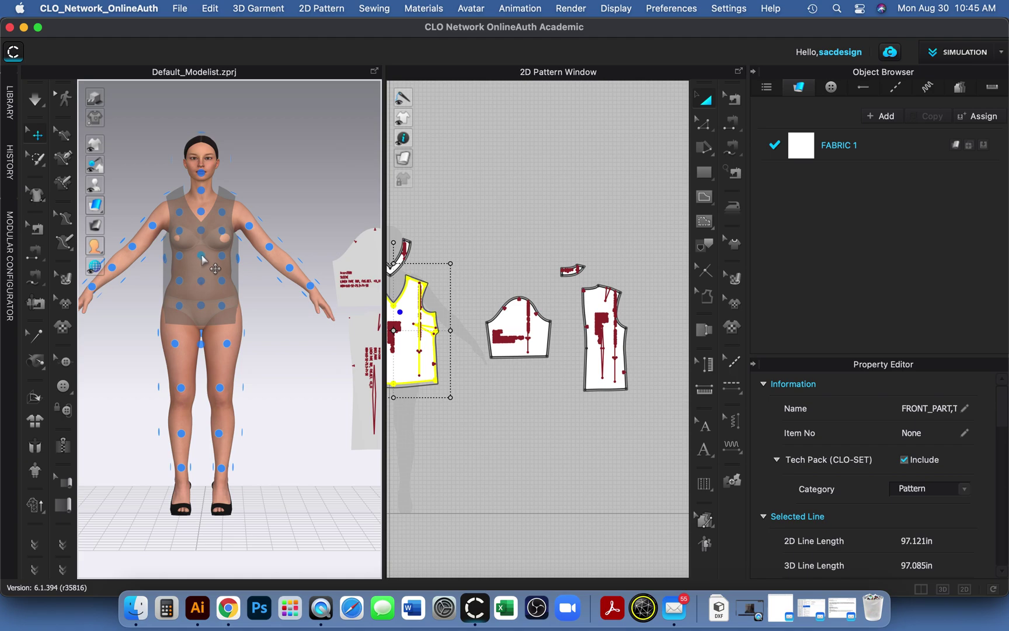
pyautogui.click(203, 261)
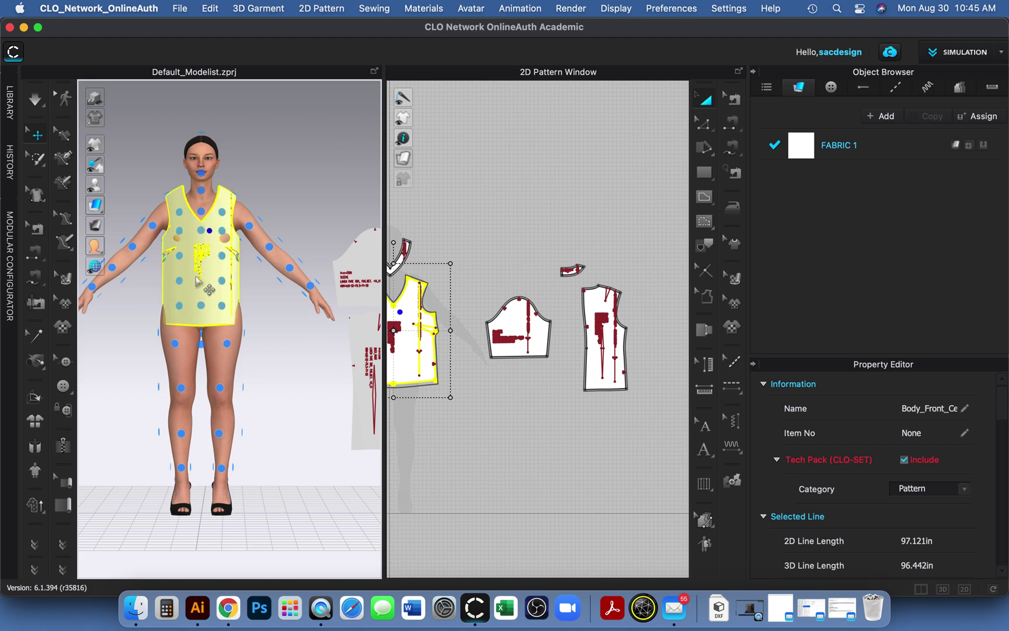
# Step: Try moving the front piece farther out from the avatar's body in side view, undo the move and clear the selection
pyautogui.moveTo(124, 403); pyautogui.dragTo(215, 401, button='right')
pyautogui.moveTo(270, 232); pyautogui.dragTo(317, 227)
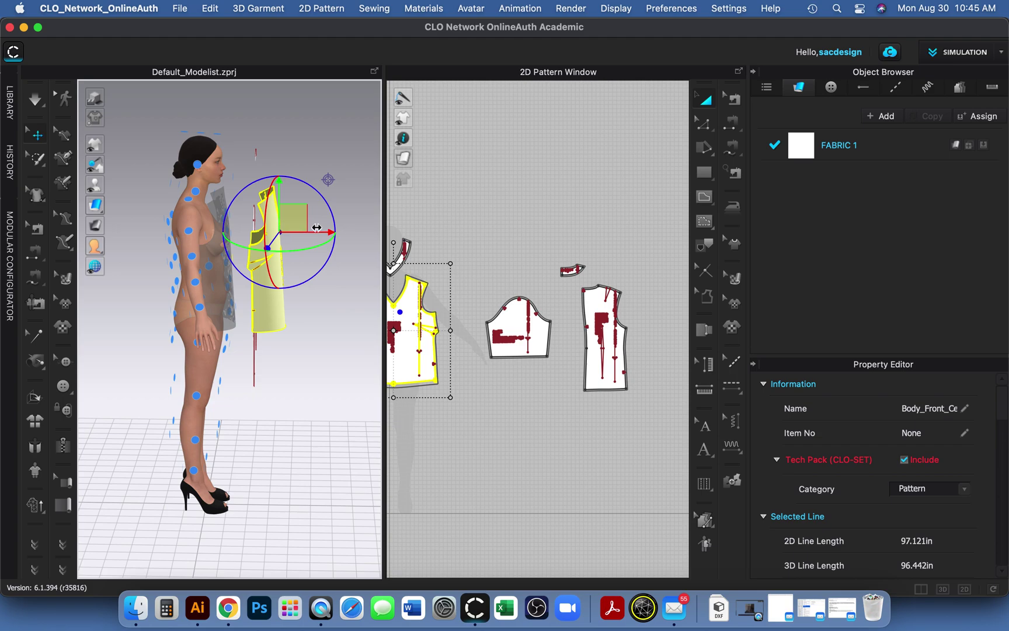
pyautogui.press('super+z')
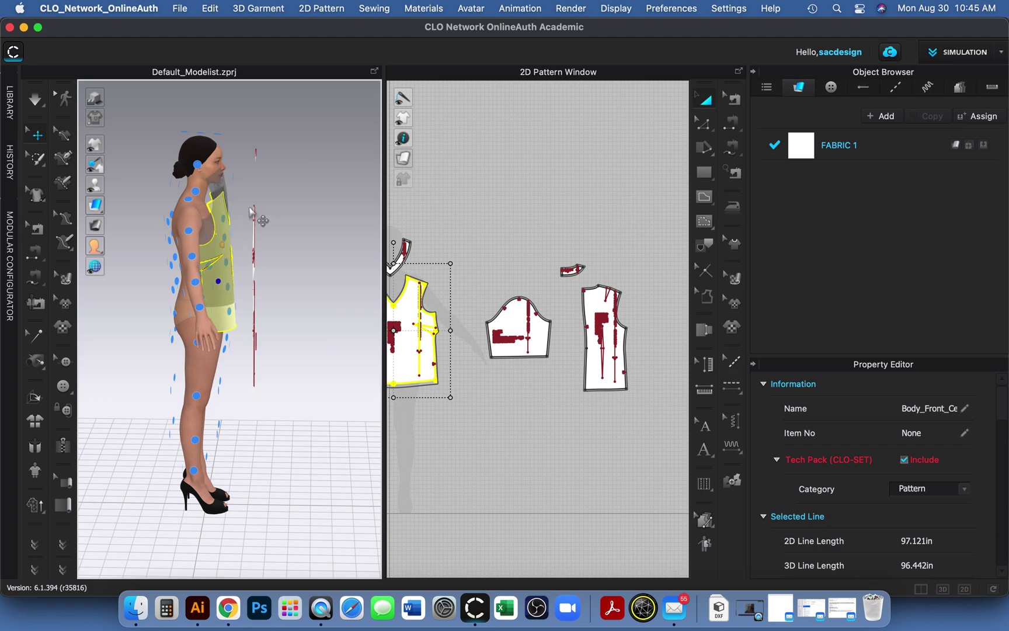
pyautogui.click(223, 301)
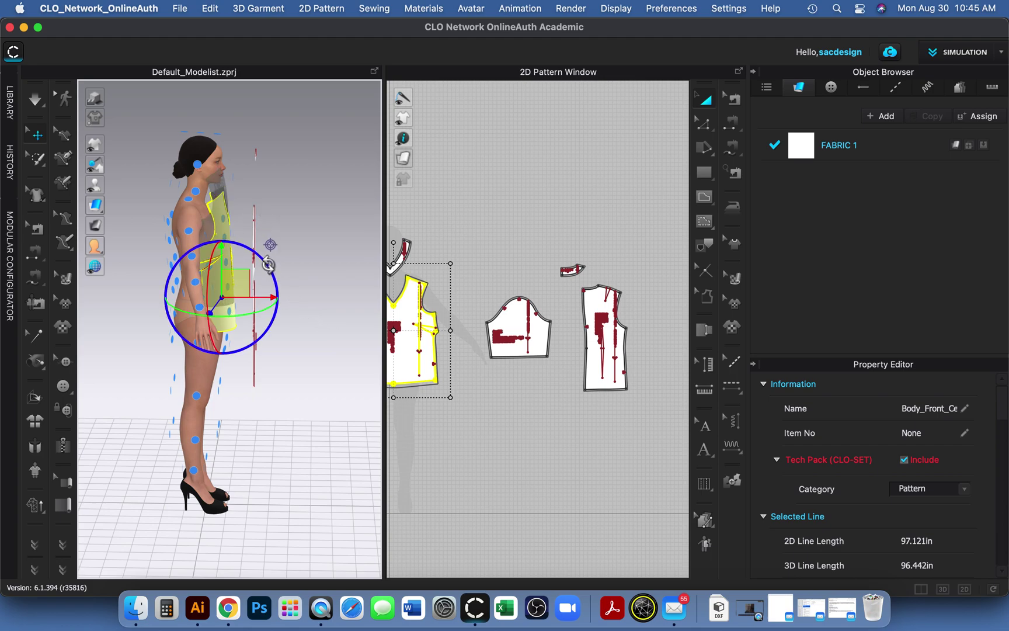
pyautogui.click(300, 361)
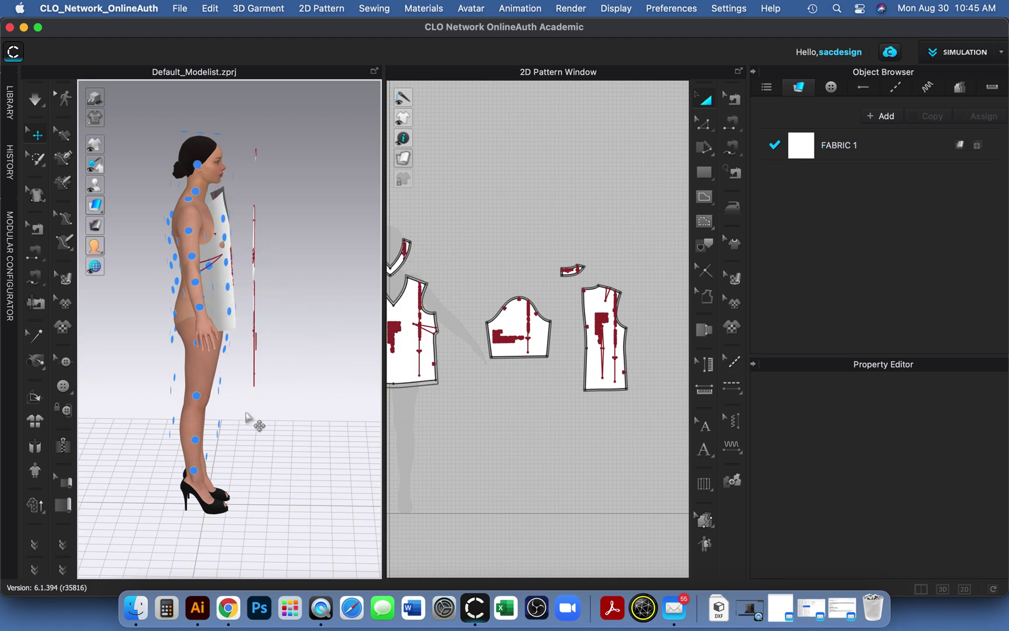
# Step: Preview the back piece at several back torso arrangement points in back view, and clear the selection without placing it
pyautogui.click(595, 374)
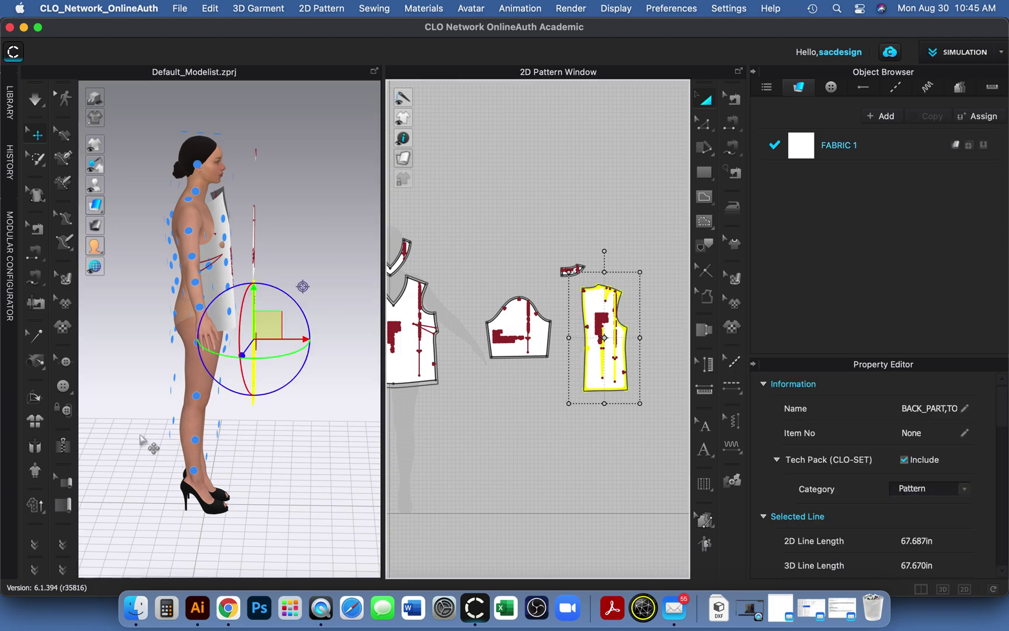
pyautogui.moveTo(141, 439); pyautogui.dragTo(154, 441, button='right')
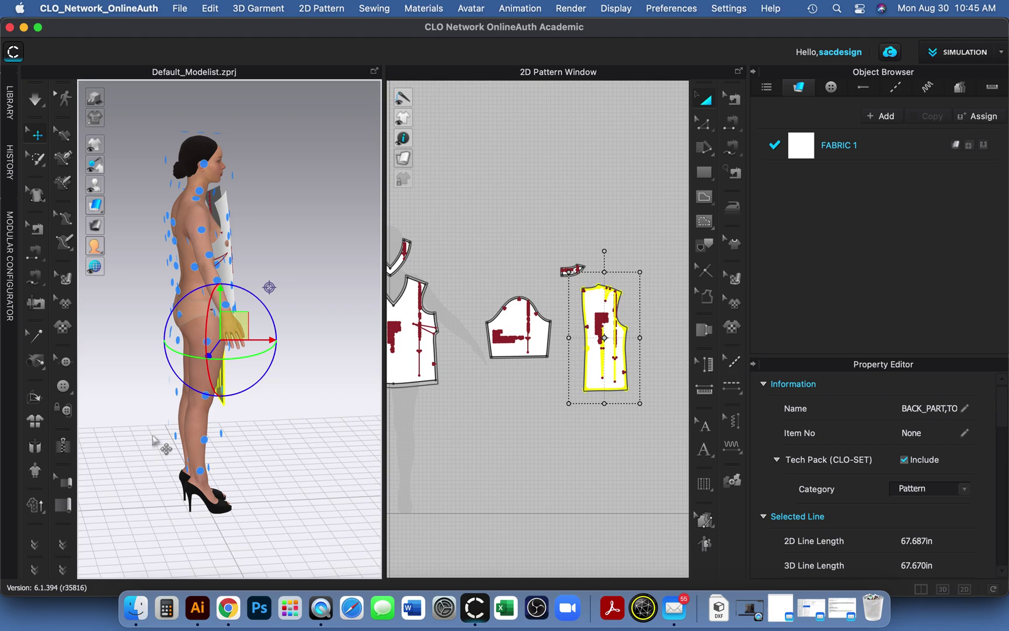
pyautogui.press('2')
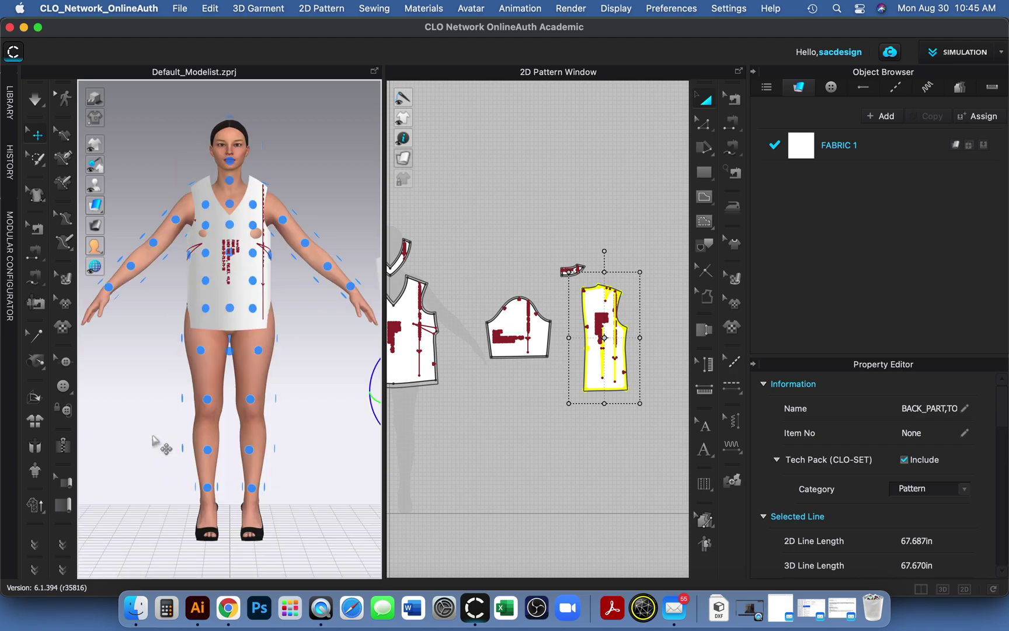
pyautogui.press('6')
pyautogui.press('8')
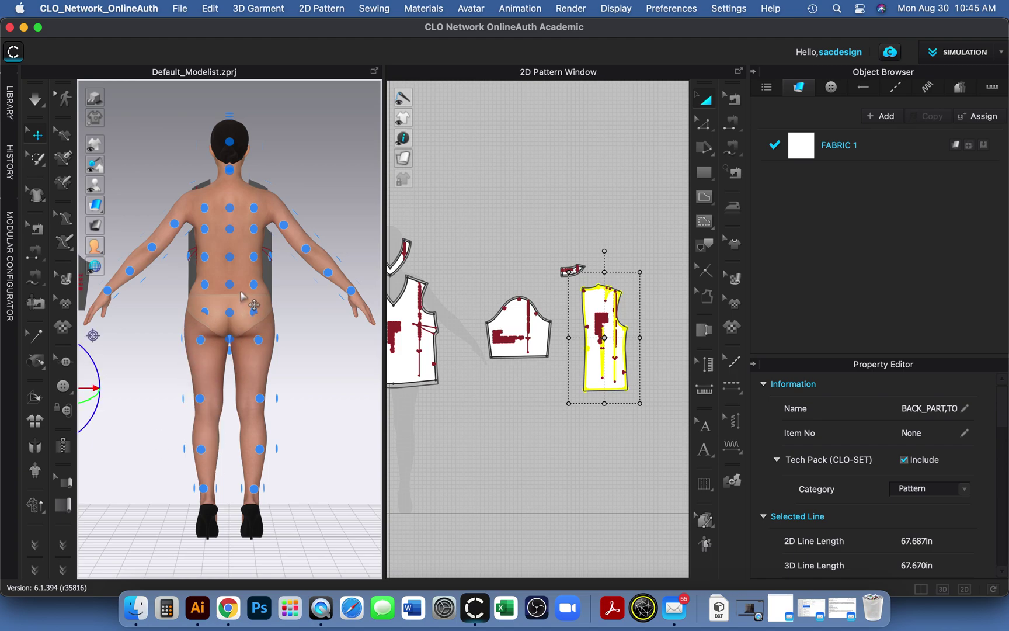
pyautogui.moveTo(231, 286)
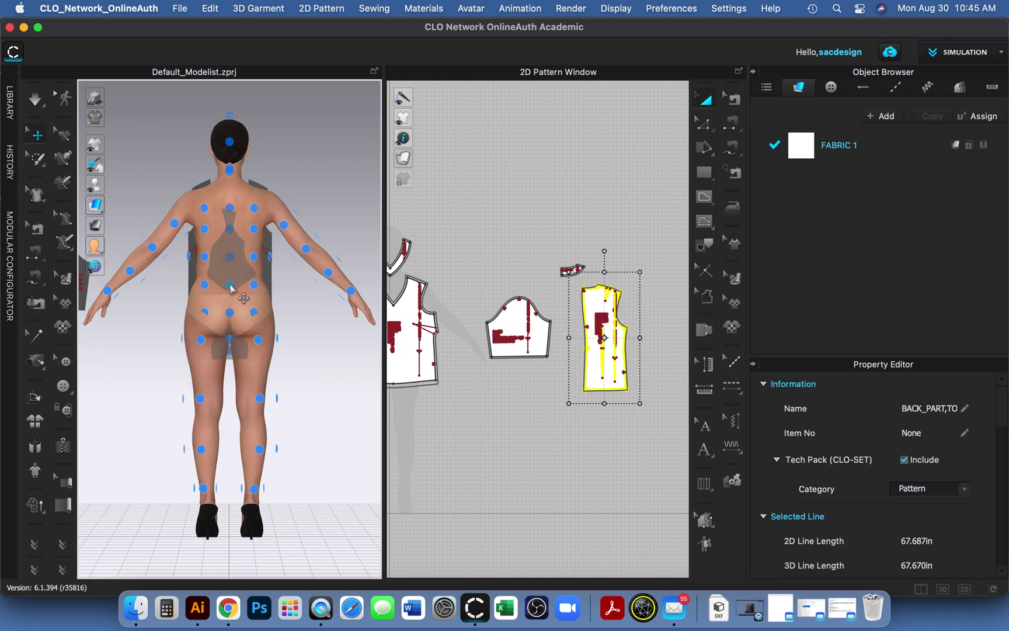
pyautogui.moveTo(231, 258)
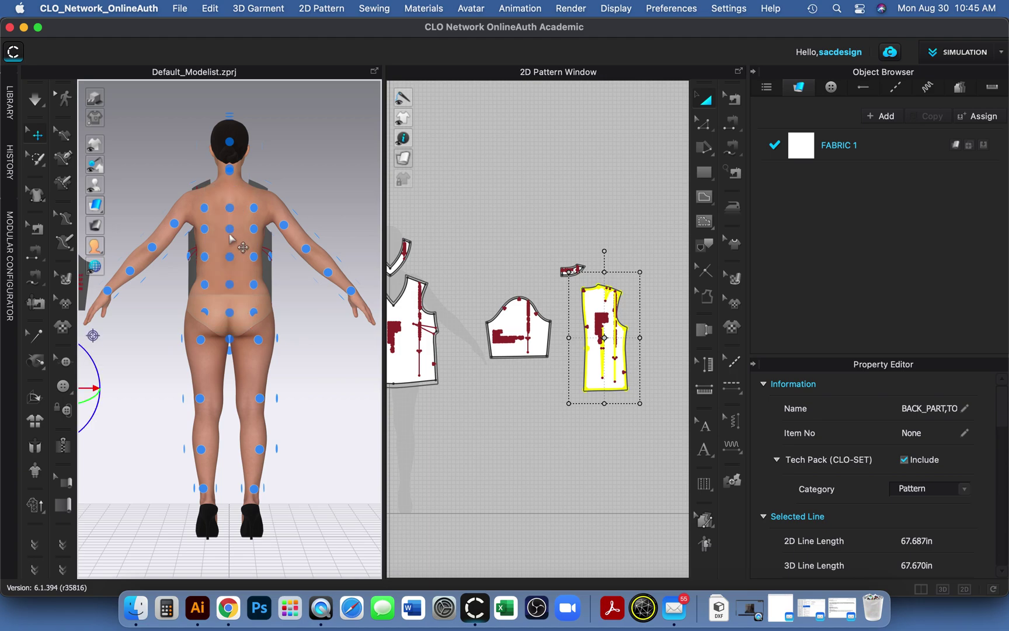
pyautogui.moveTo(230, 229)
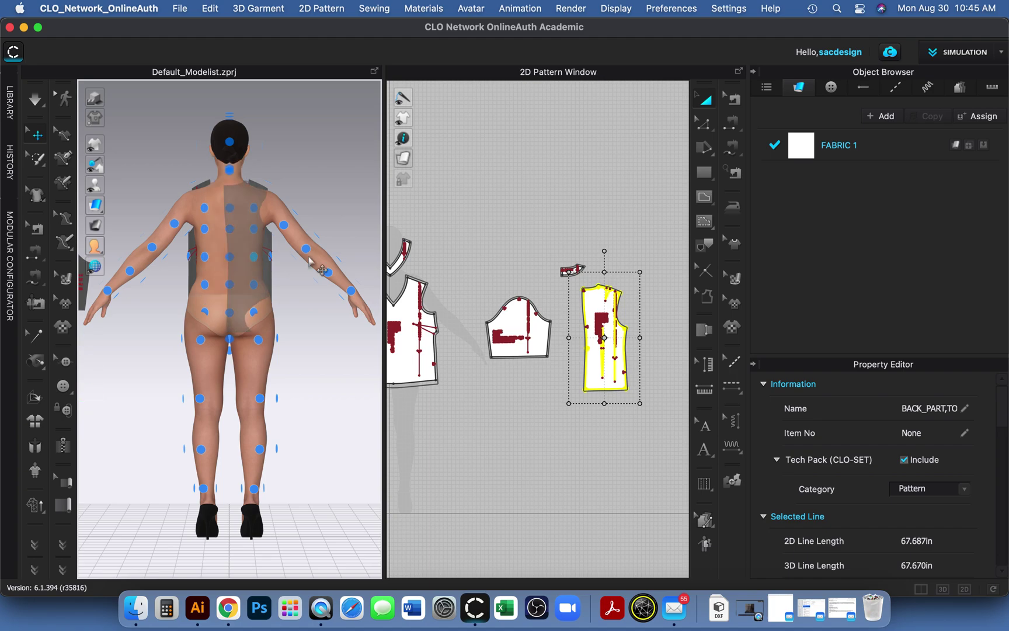
pyautogui.click(535, 437)
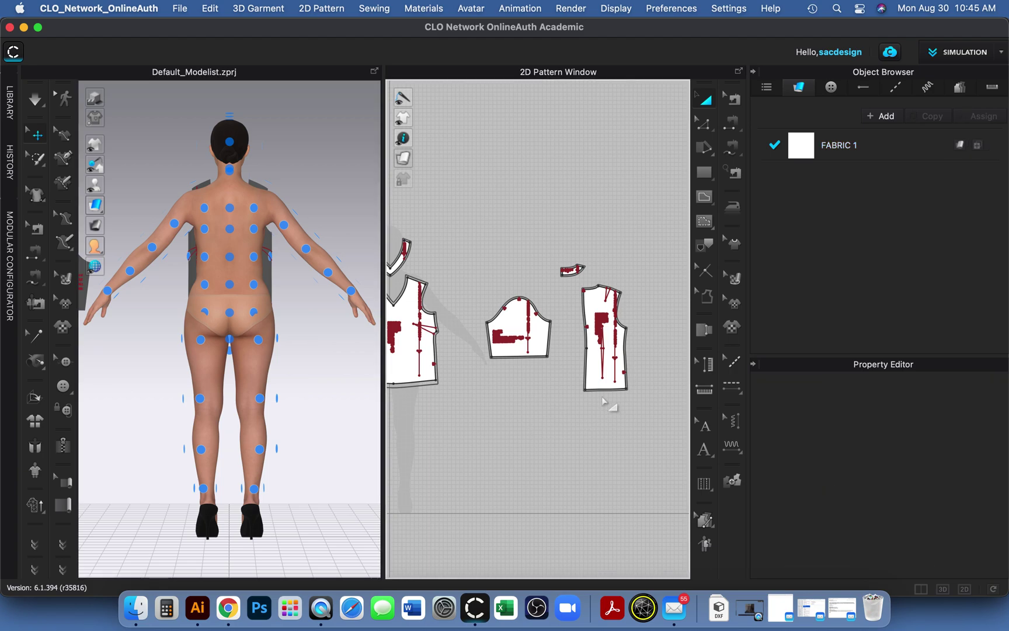
# Step: Move the back piece sideways in the 2D layout, away from the small back facing, leaving room for a mirrored half
pyautogui.scroll(4, 601, 389)
pyautogui.moveTo(613, 350); pyautogui.dragTo(498, 410, button='right')
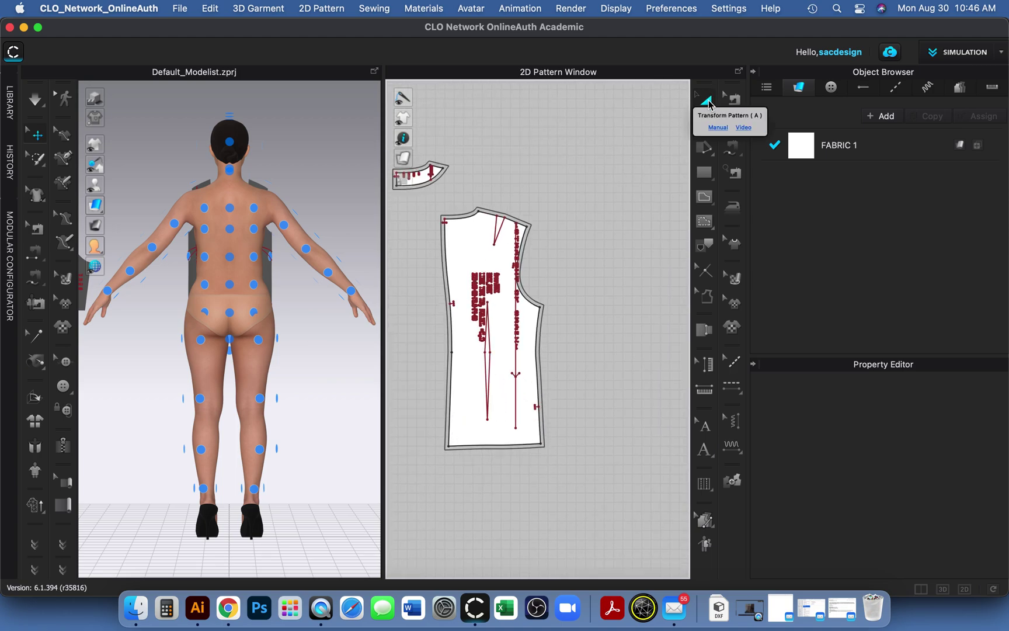
pyautogui.click(471, 240)
pyautogui.hotkey('ctrl', 'c')
pyautogui.hotkey('ctrl', 'v')
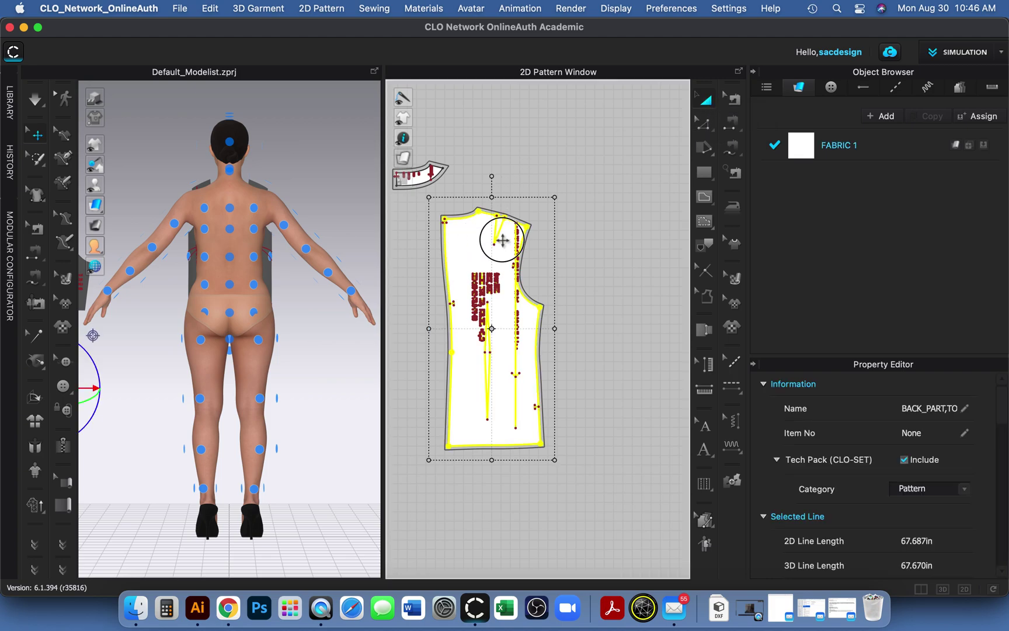
pyautogui.click(635, 242)
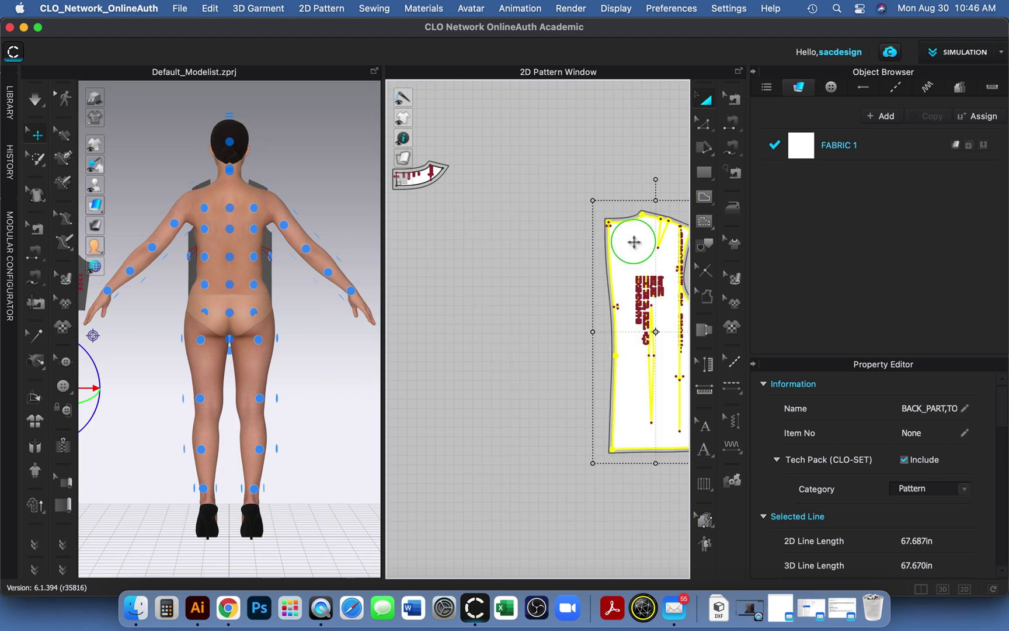
# Step: Create a Symmetric Pattern (with Sewing) of the back piece and place it beside the original with the centre back edges facing
pyautogui.rightClick(632, 241)
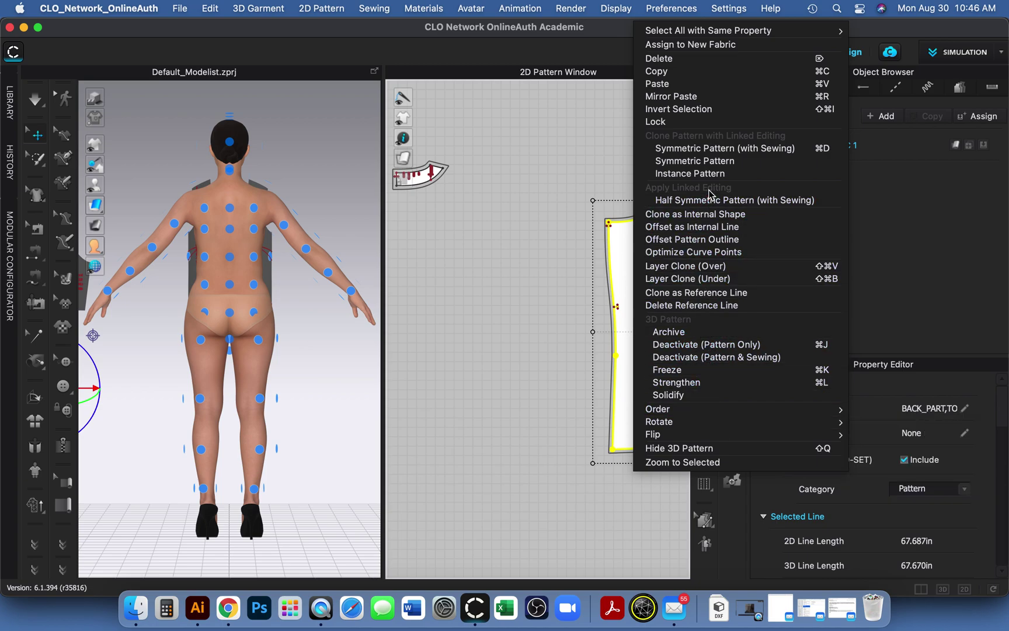
pyautogui.click(696, 150)
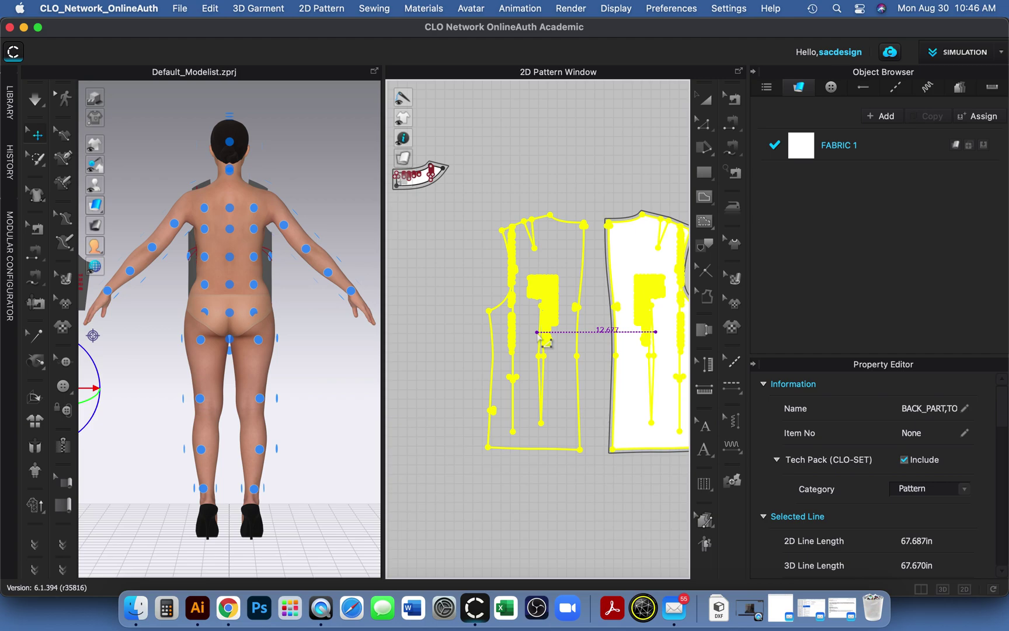
pyautogui.click(541, 381)
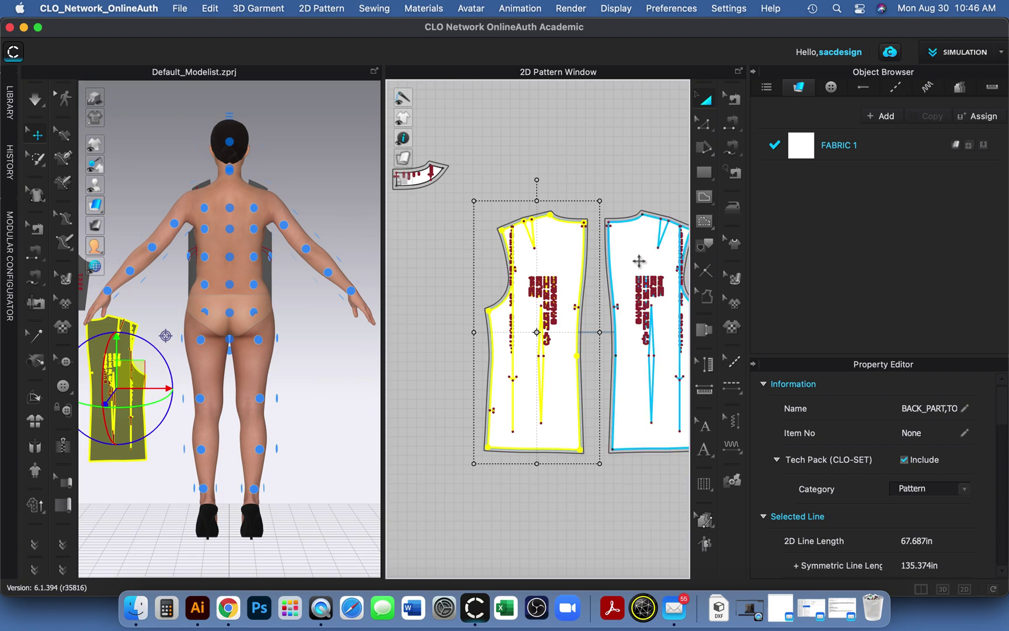
# Step: Place both back pieces together at the centre back torso arrangement point and check their position on the avatar
pyautogui.keyDown('shift'); pyautogui.click(639, 261); pyautogui.keyUp('shift')
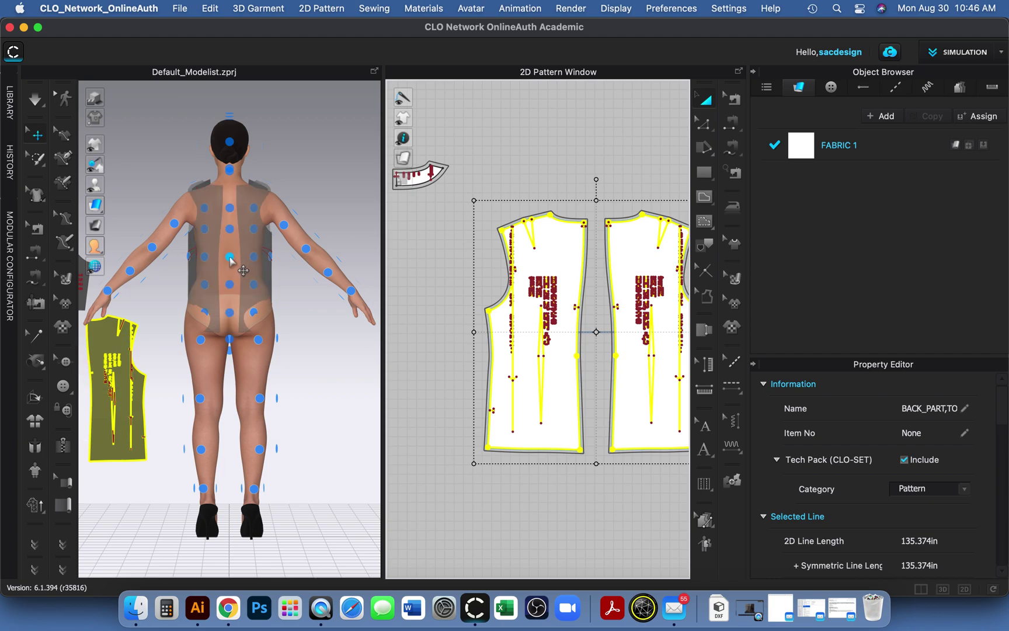
pyautogui.moveTo(168, 427); pyautogui.dragTo(231, 310, button='right')
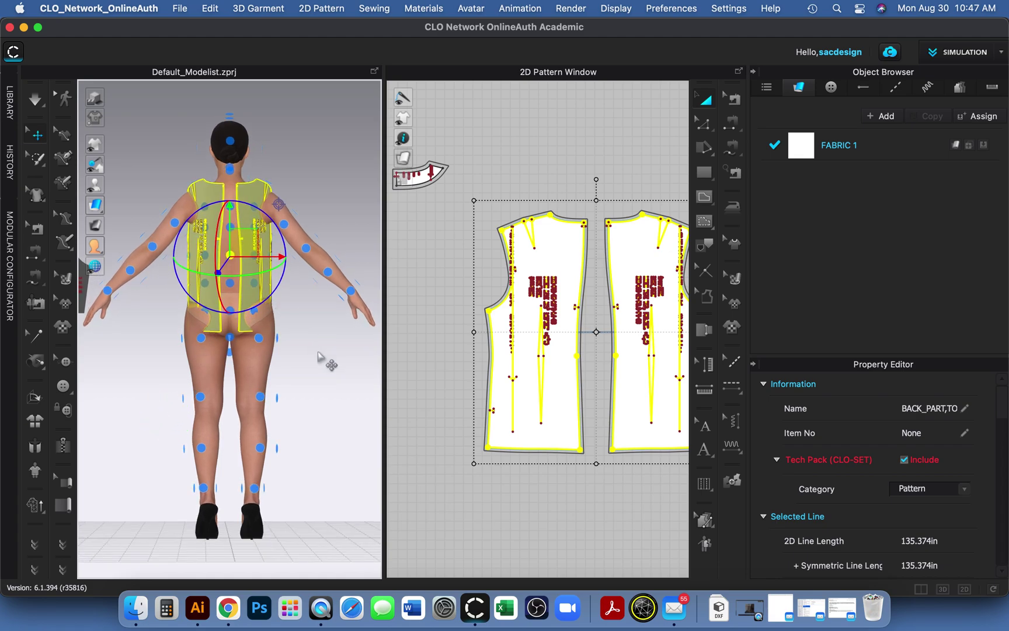
pyautogui.press('Escape')
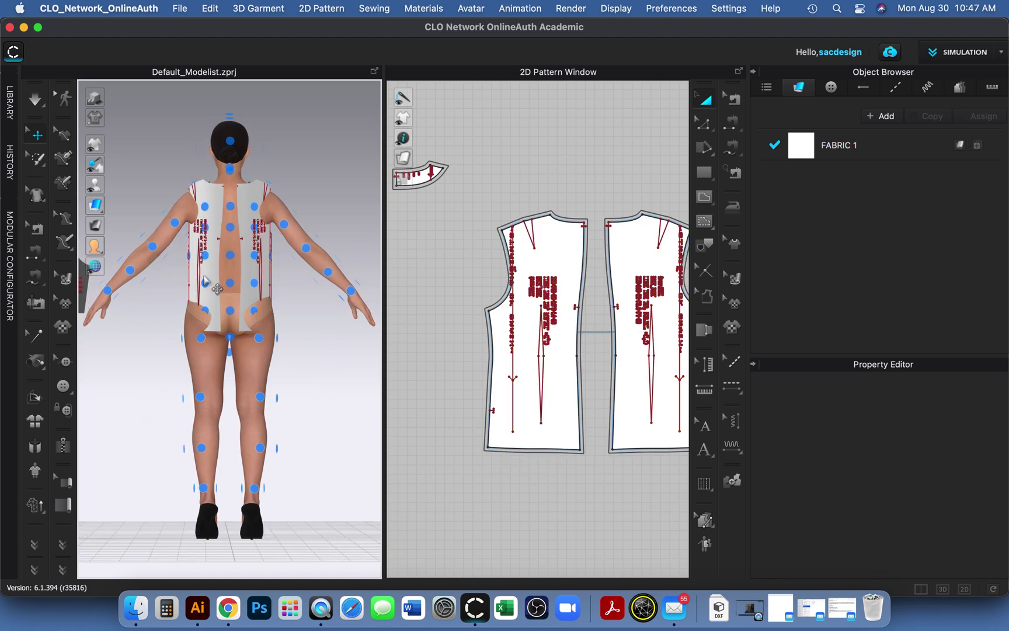
pyautogui.click(217, 288)
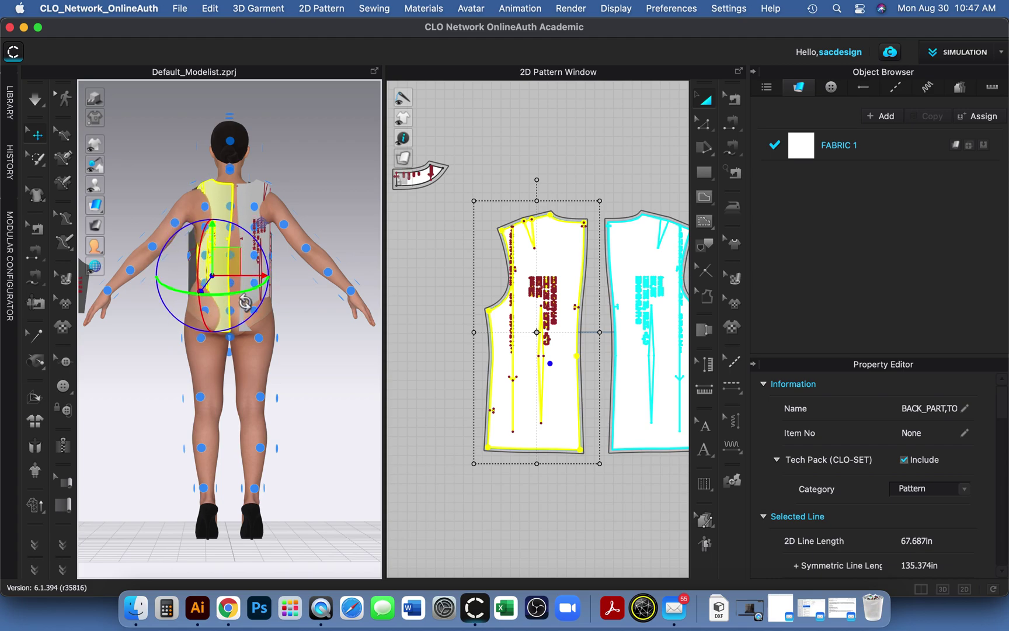
pyautogui.moveTo(168, 367)
pyautogui.mouseDown(button='right')
pyautogui.moveTo(286, 383)
pyautogui.moveTo(175, 368)
pyautogui.moveTo(153, 376)
pyautogui.mouseUp(button='right')
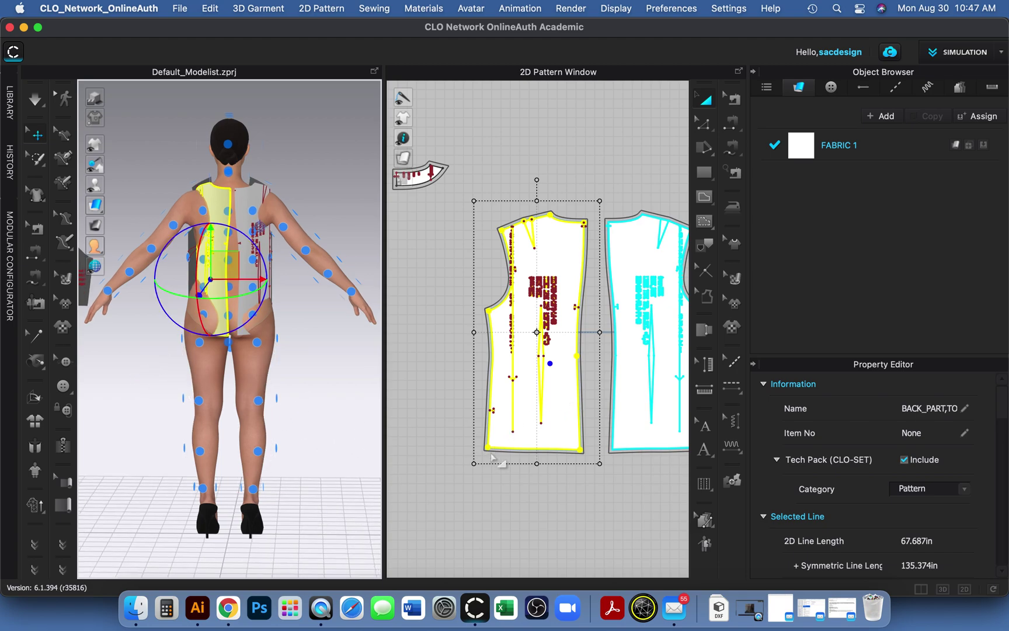
# Step: Create a symmetric copy of the sleeve and place it on the opposite side of the front piece in the 2D layout
pyautogui.scroll(-4, 493, 458)
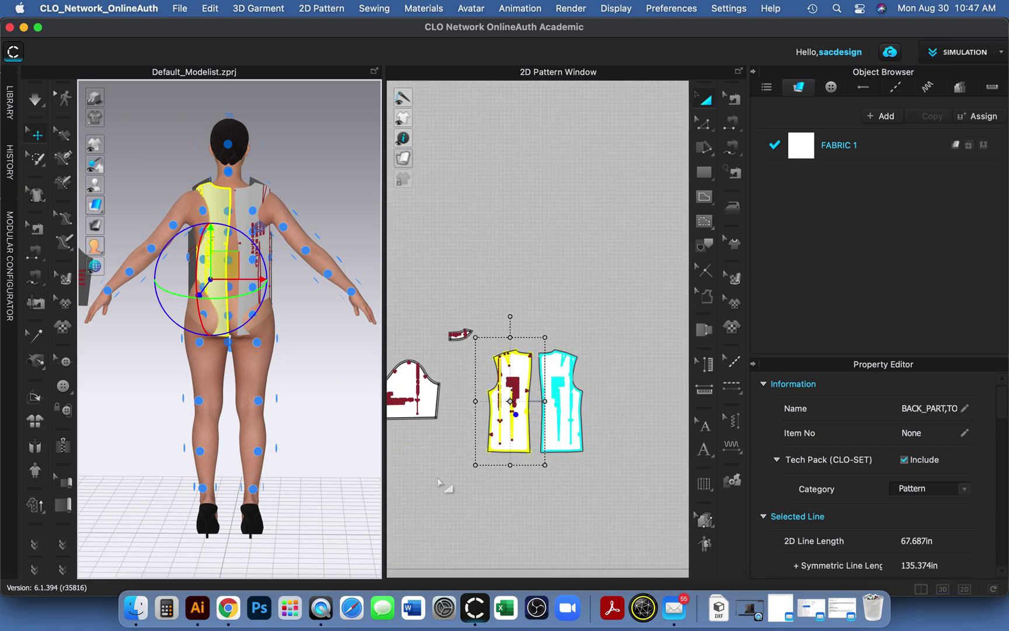
pyautogui.moveTo(461, 470); pyautogui.dragTo(543, 444, button='right')
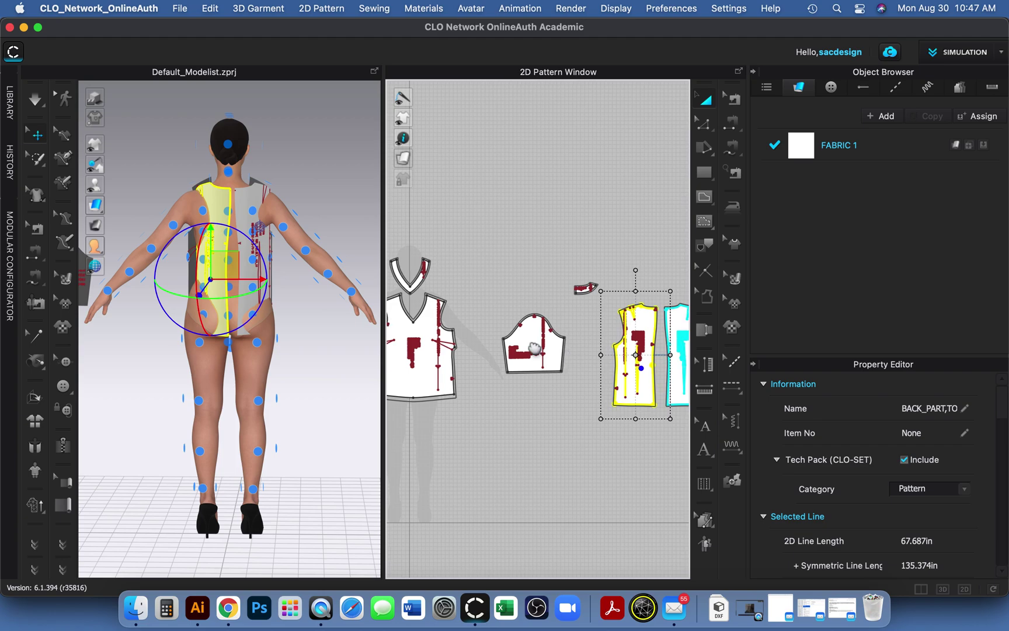
pyautogui.click(525, 335)
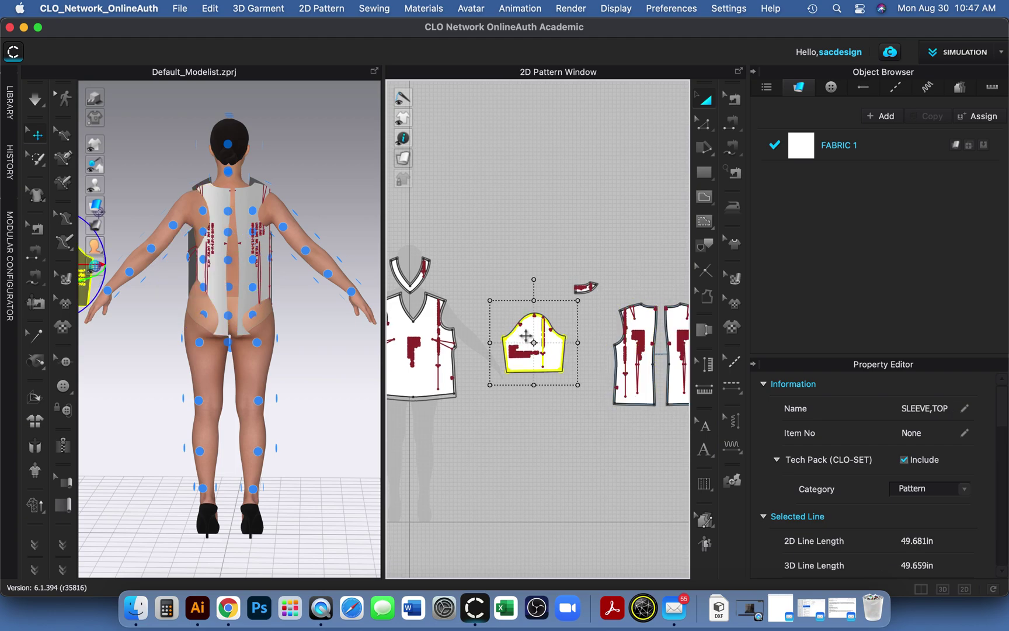
pyautogui.rightClick(526, 336)
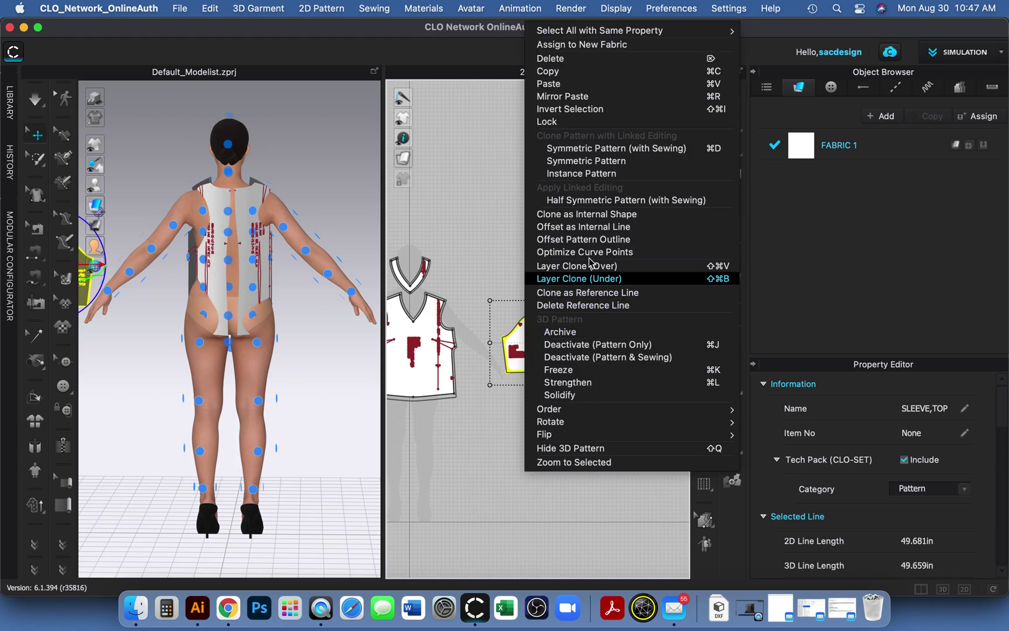
pyautogui.click(484, 350)
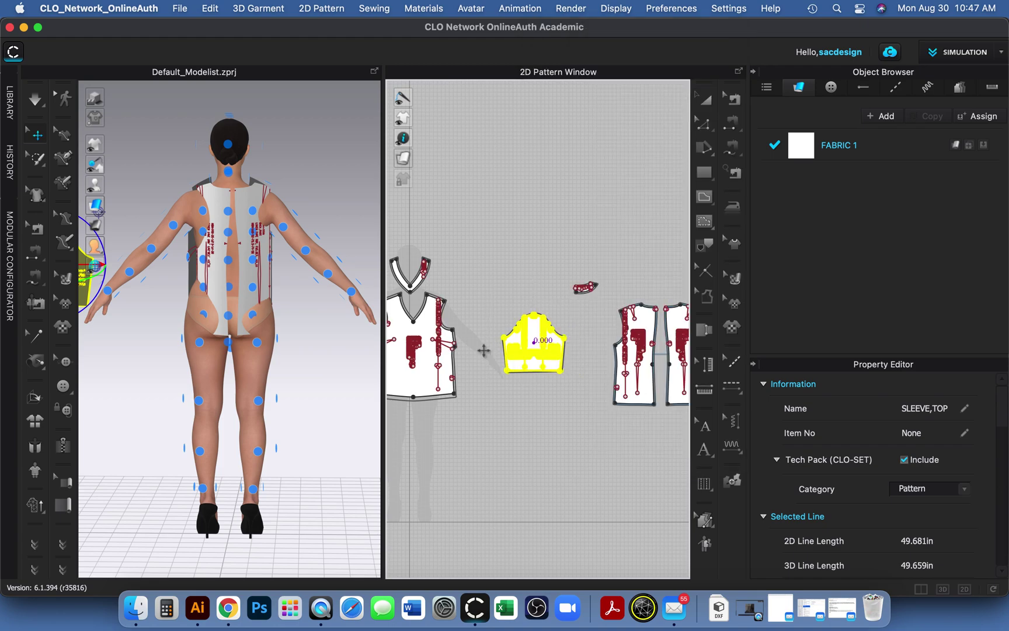
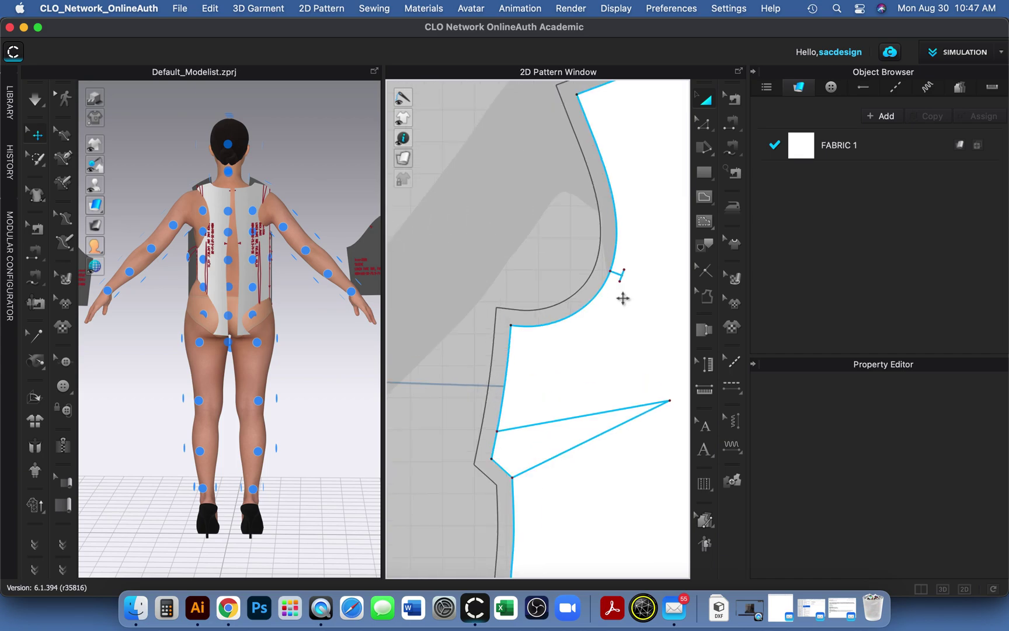
# Step: Examine the armhole notches on the front and back pieces and the notches on the sleeves
pyautogui.scroll(-5, 630, 297)
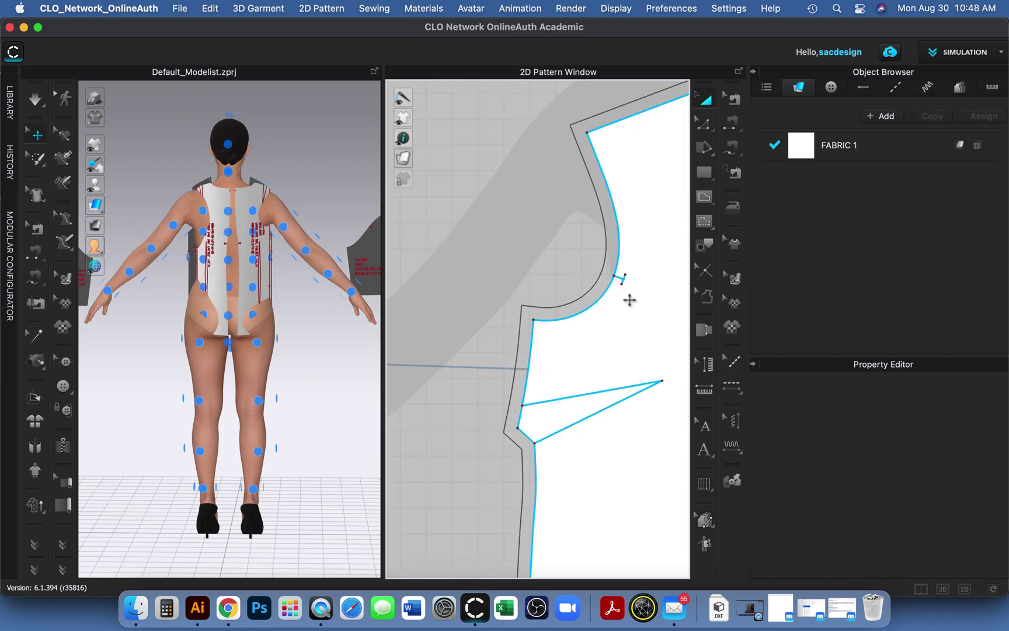
pyautogui.scroll(-3, 630, 315)
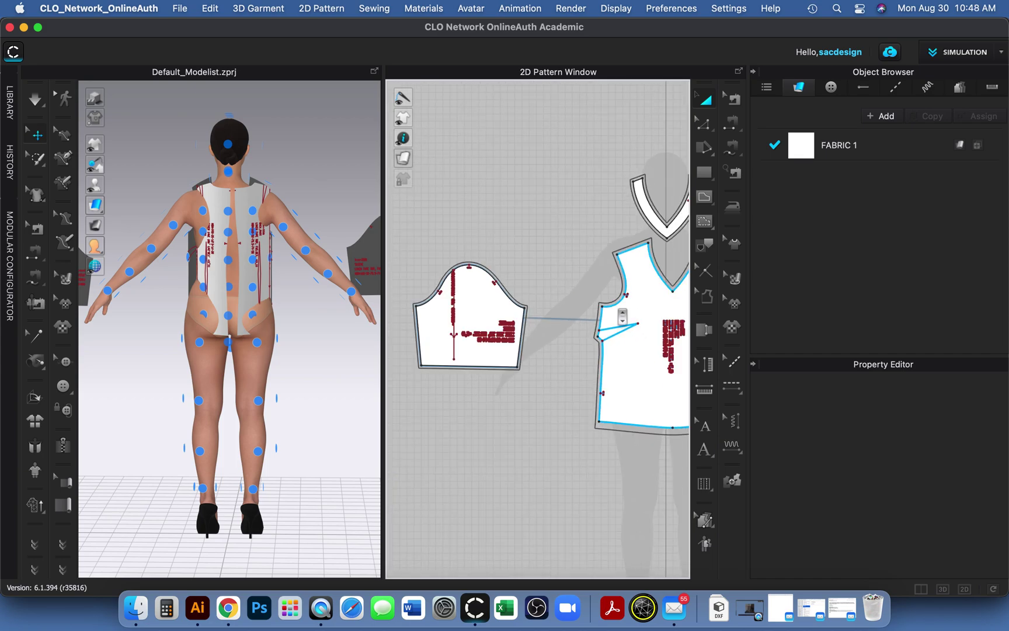
pyautogui.moveTo(592, 314); pyautogui.dragTo(499, 333, button='right')
pyautogui.moveTo(648, 233); pyautogui.dragTo(589, 299, button='right')
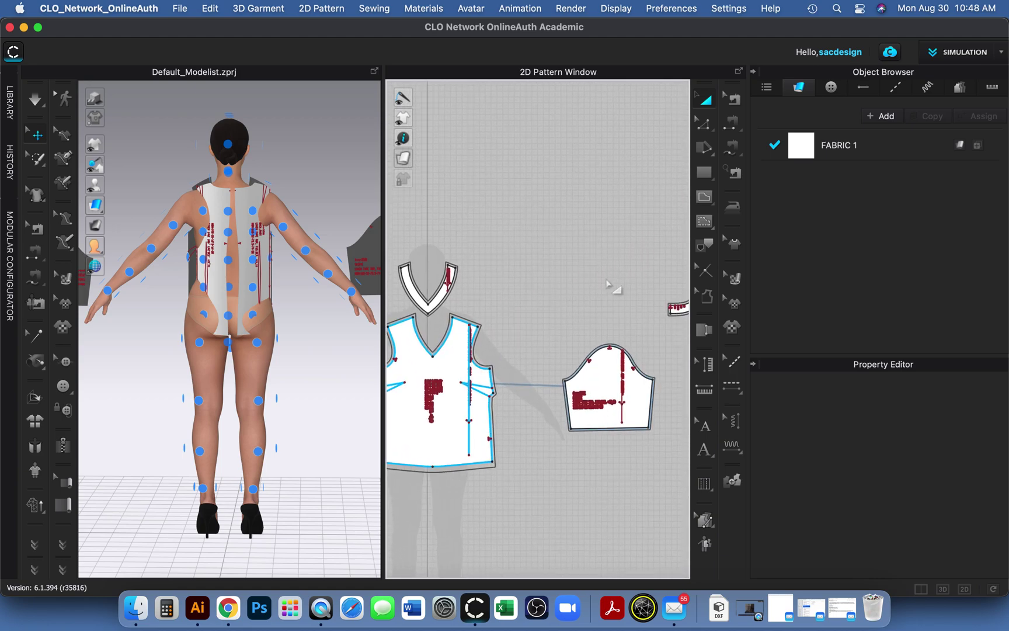
pyautogui.moveTo(480, 264); pyautogui.dragTo(418, 264, button='right')
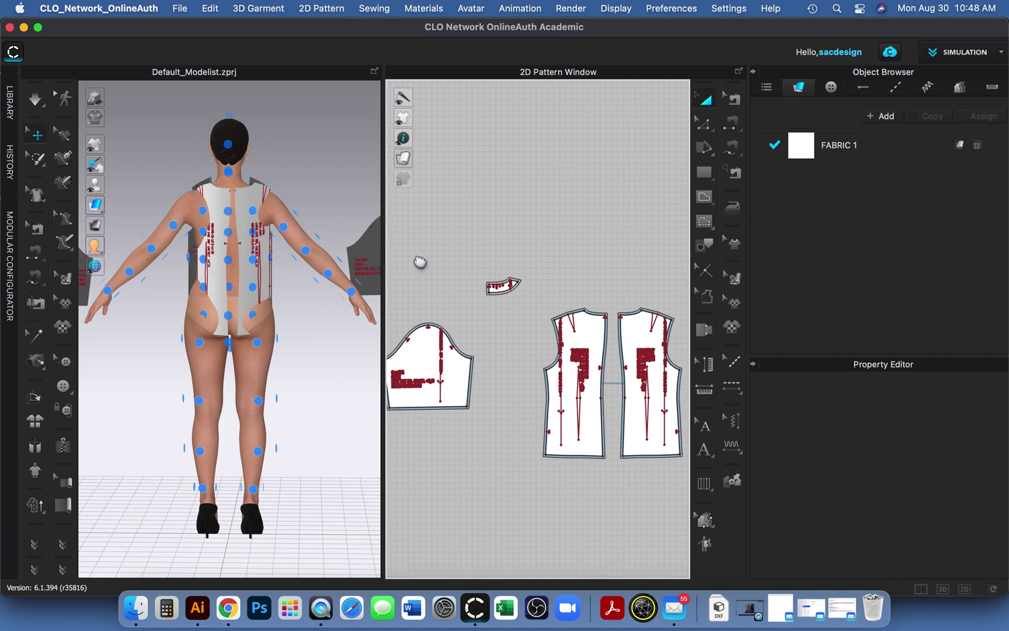
pyautogui.click(553, 342)
pyautogui.scroll(10, 552, 342)
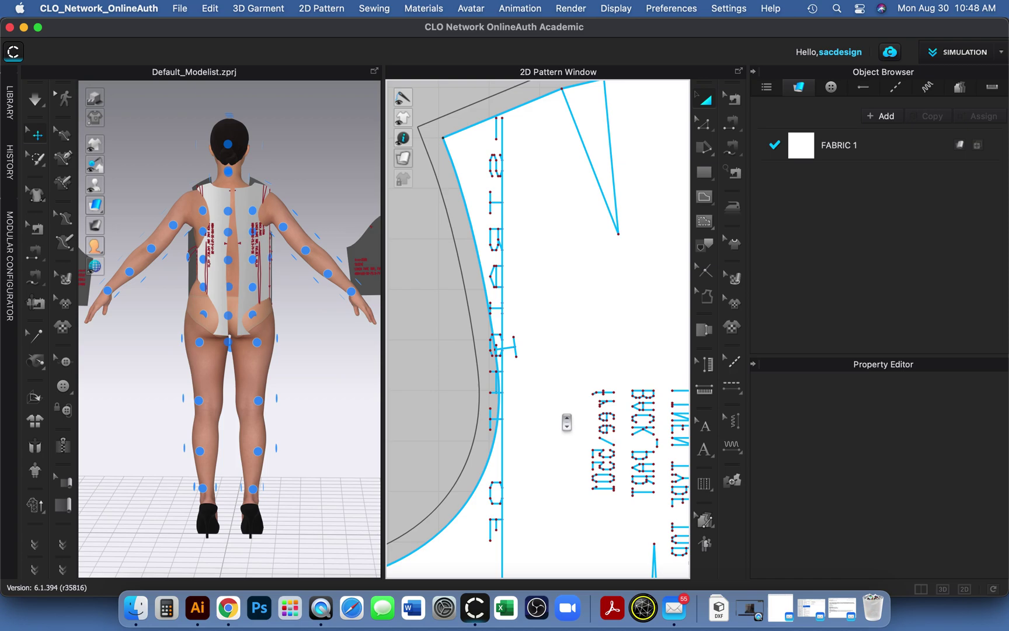
pyautogui.scroll(-8, 562, 415)
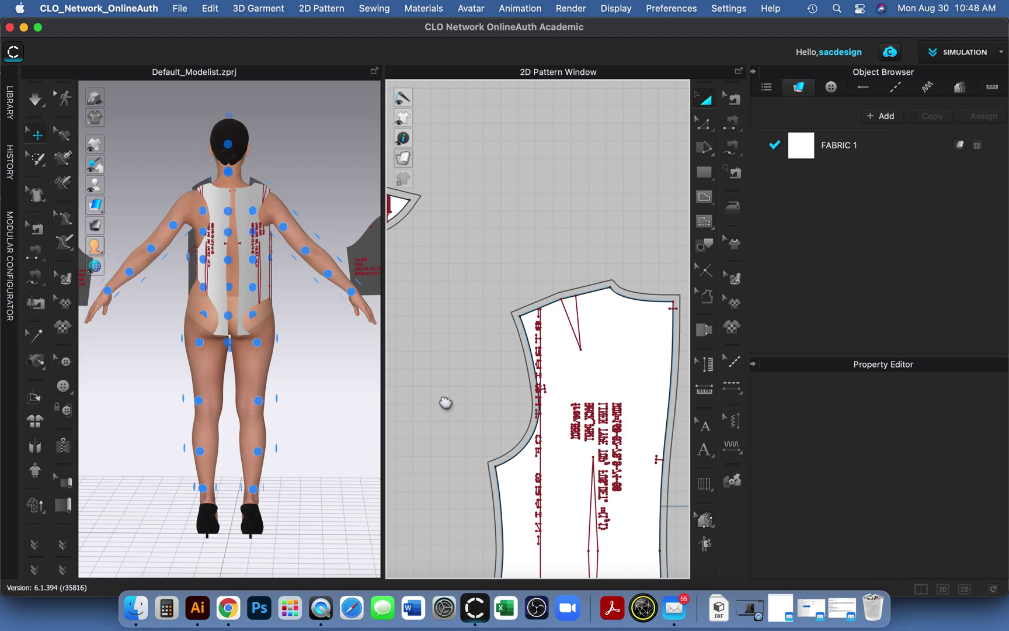
pyautogui.moveTo(446, 402); pyautogui.dragTo(447, 404, button='right')
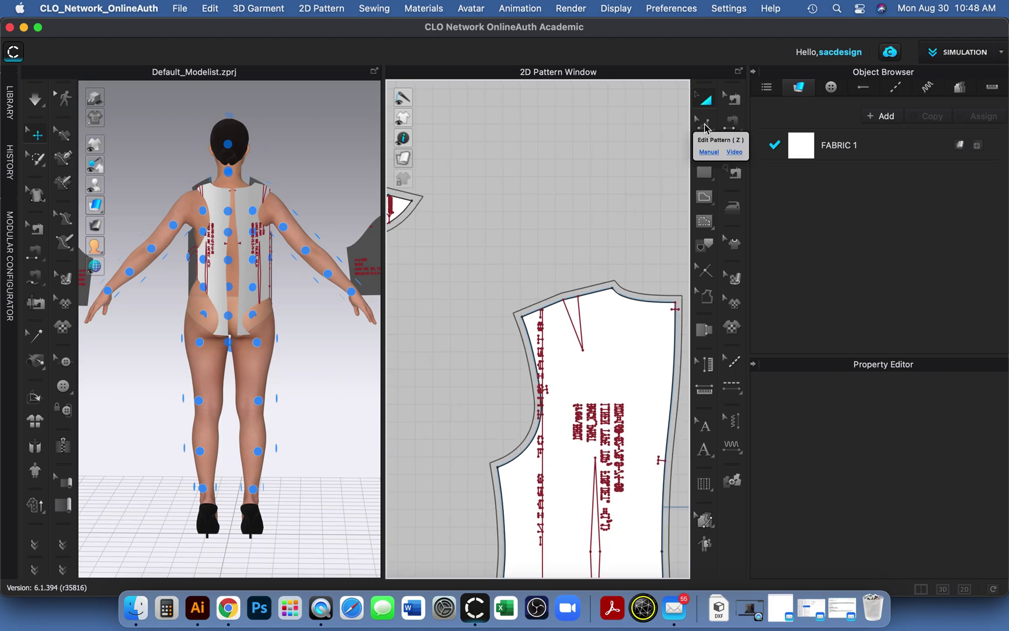
# Step: Select the armhole line of the back piece with Edit Pattern
pyautogui.click(705, 127)
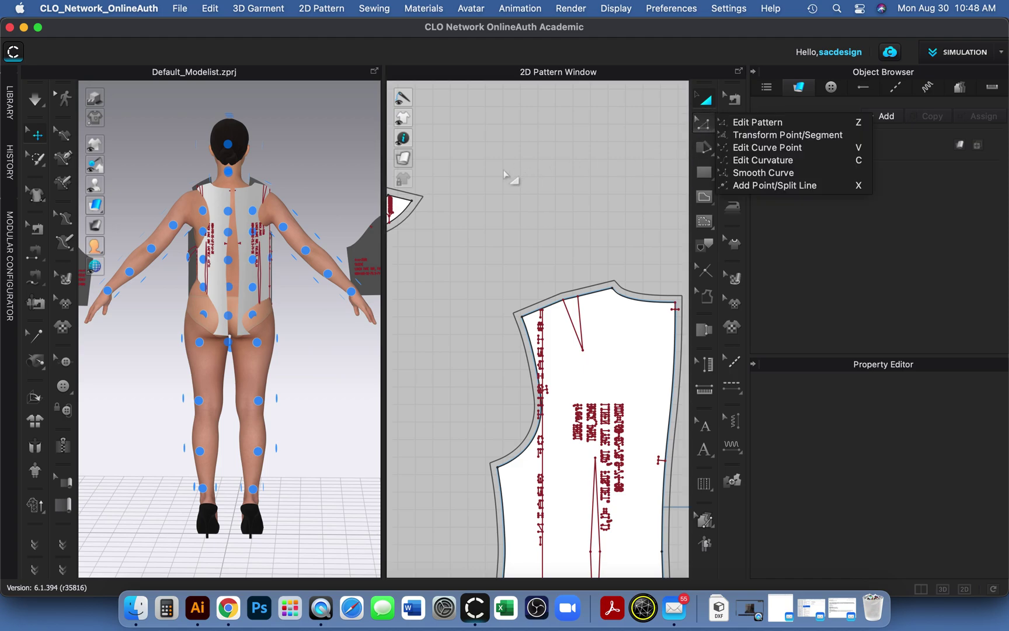
pyautogui.click(487, 192)
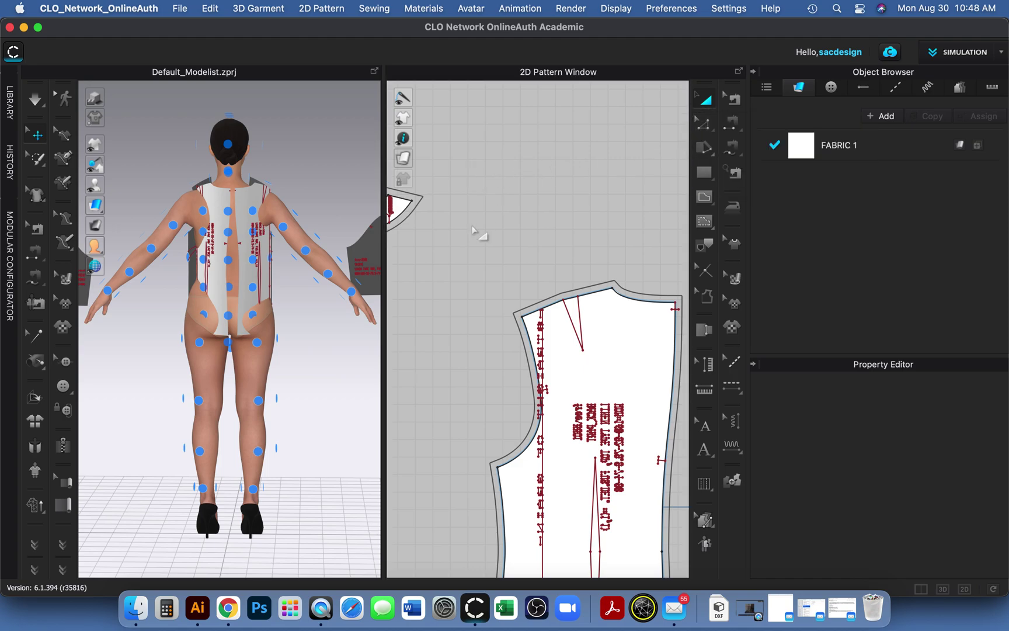
pyautogui.click(532, 343)
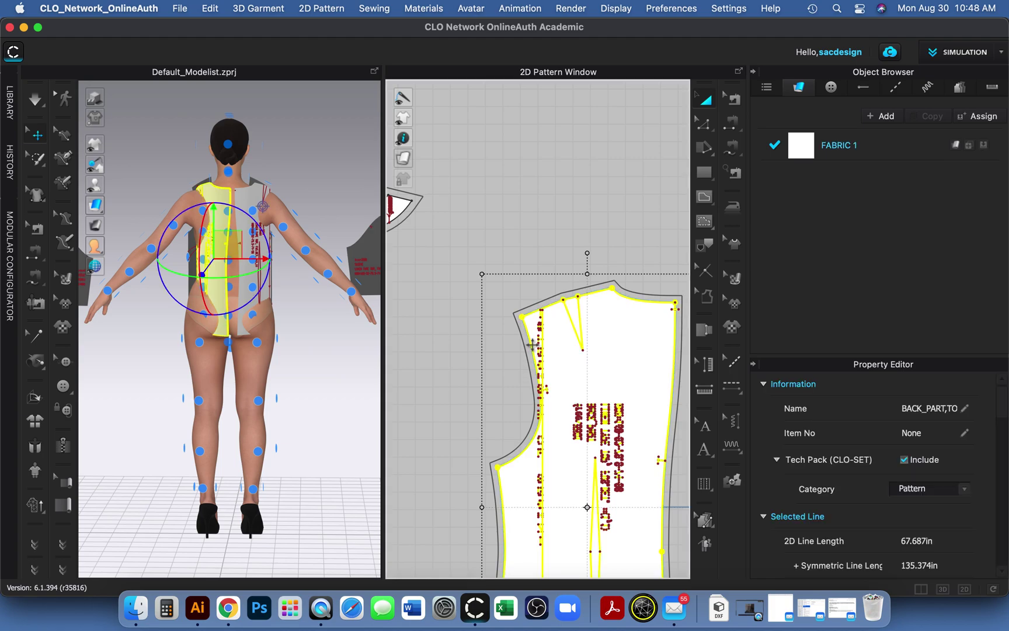
pyautogui.click(705, 124)
pyautogui.click(508, 344)
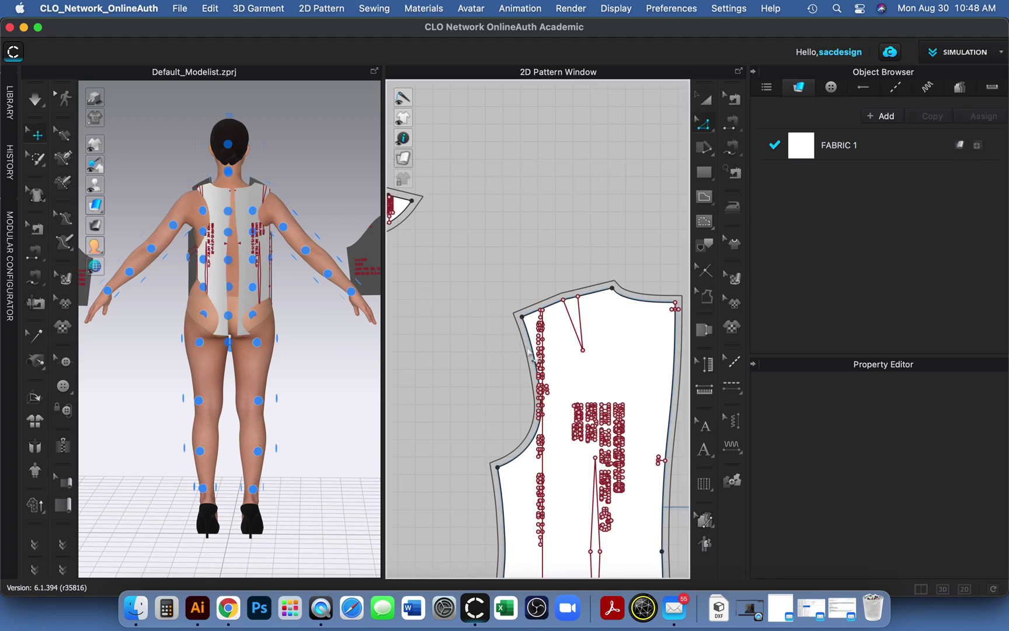
pyautogui.click(542, 355)
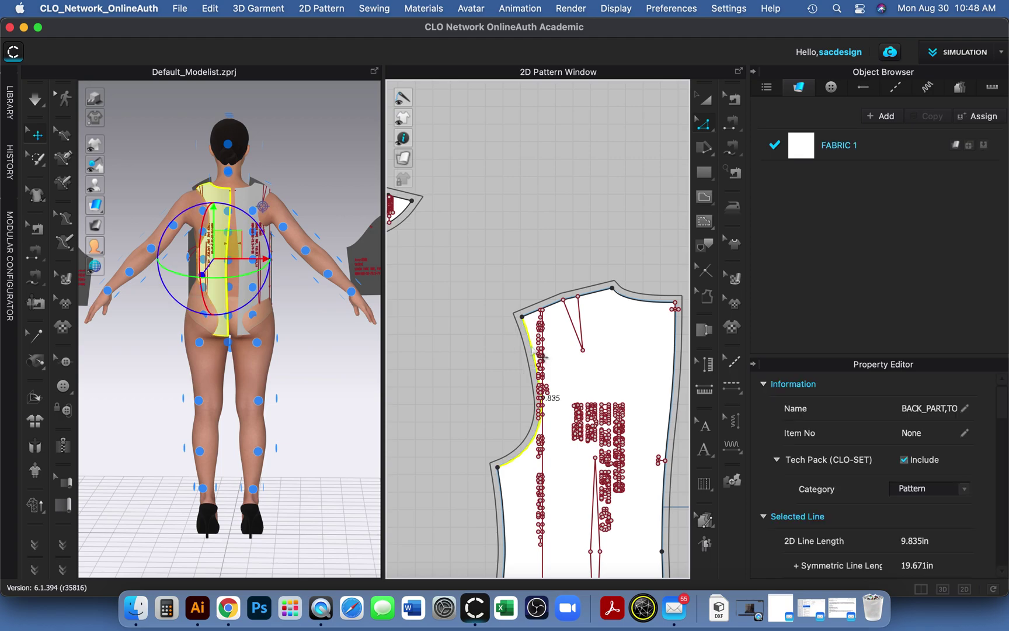
# Step: Delete the vertical internal line running through the text beside the back armhole's imported notch mark
pyautogui.scroll(5, 542, 355)
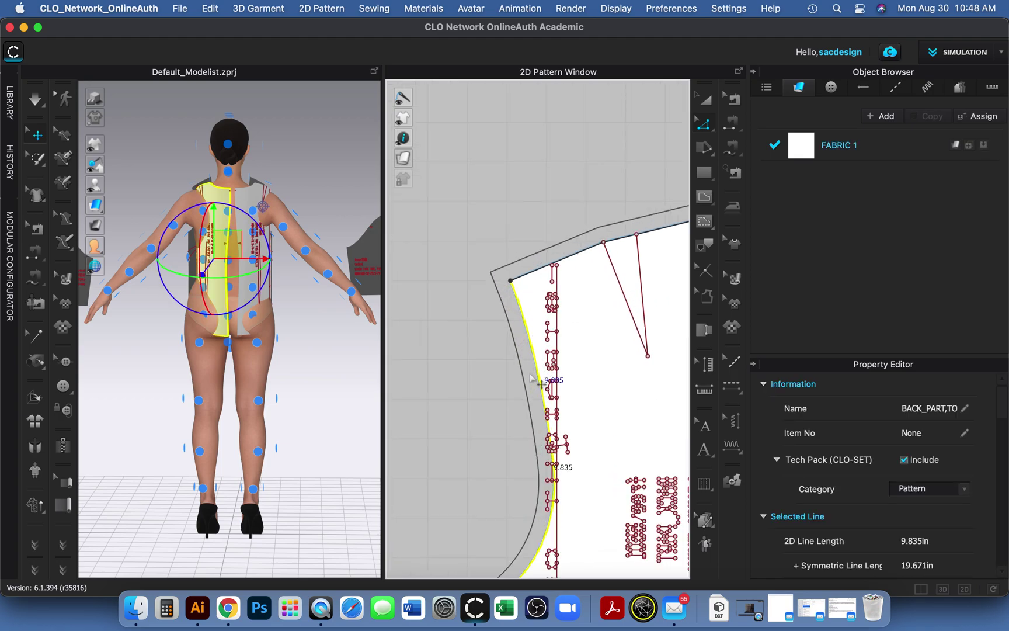
pyautogui.scroll(2, 561, 462)
pyautogui.moveTo(569, 413); pyautogui.dragTo(545, 358, button='middle')
pyautogui.scroll(-3, 544, 358)
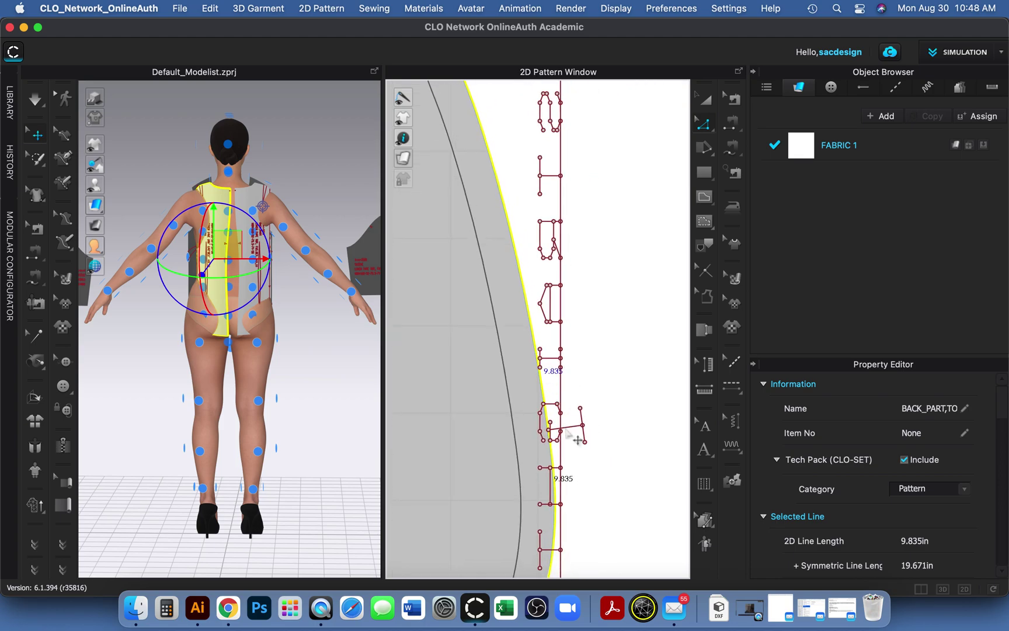
pyautogui.click(558, 411)
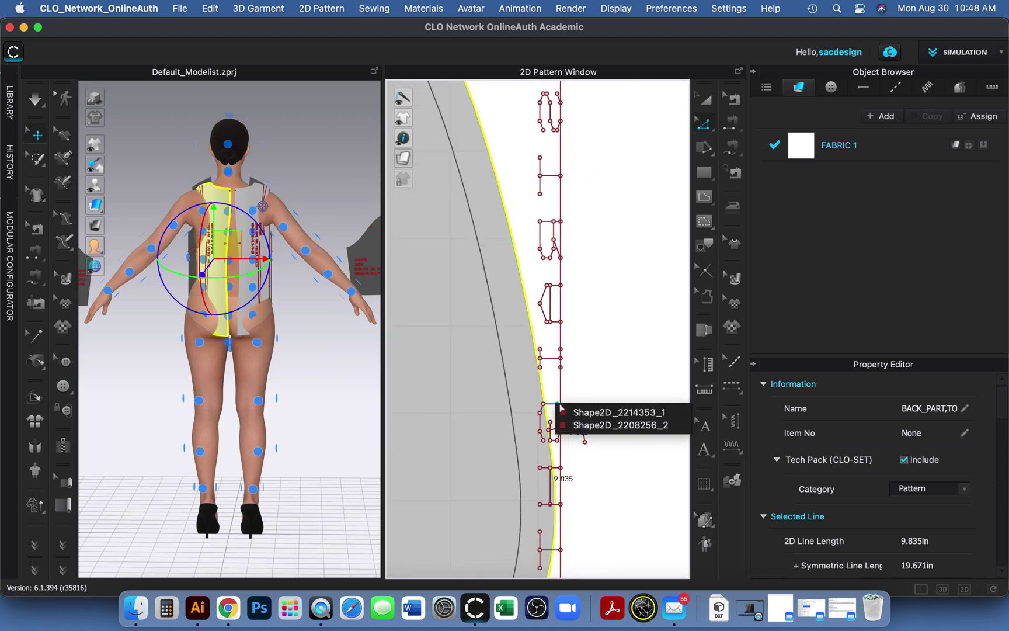
pyautogui.click(584, 412)
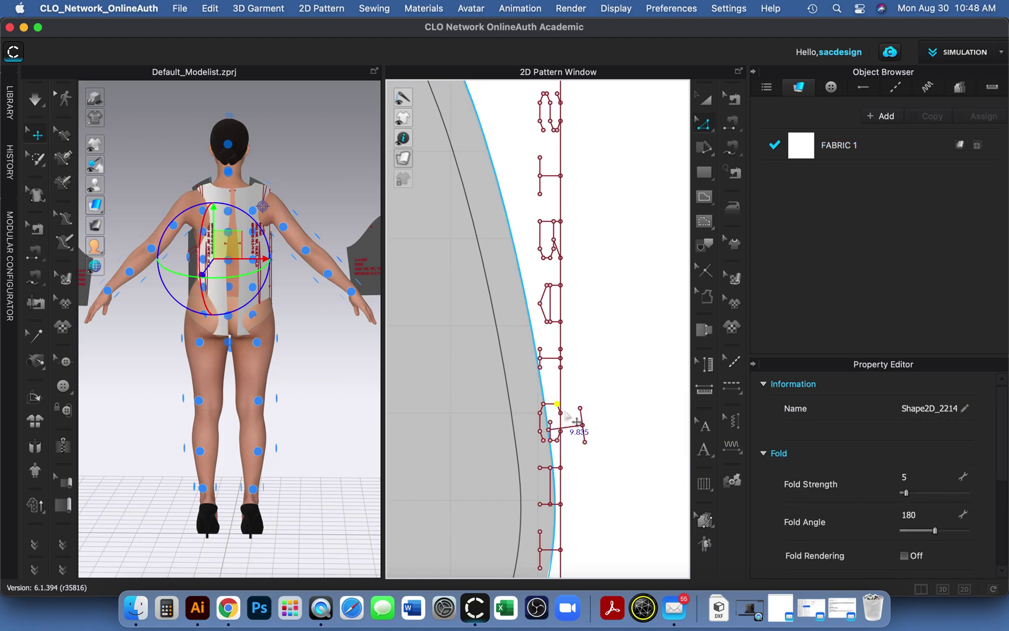
pyautogui.click(569, 422)
pyautogui.click(475, 484)
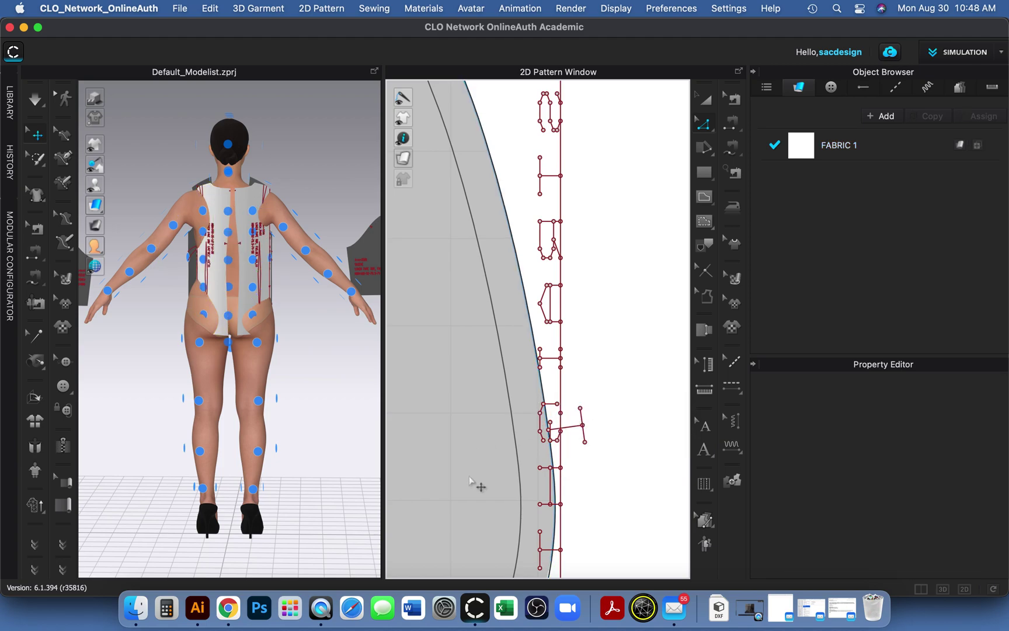
pyautogui.click(561, 384)
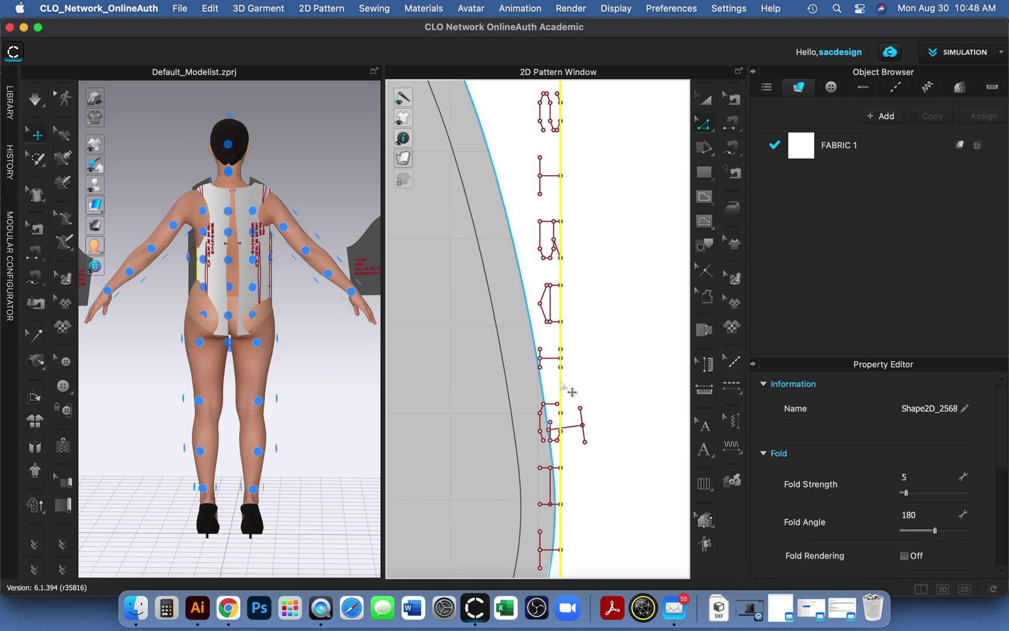
pyautogui.doubleClick(584, 441)
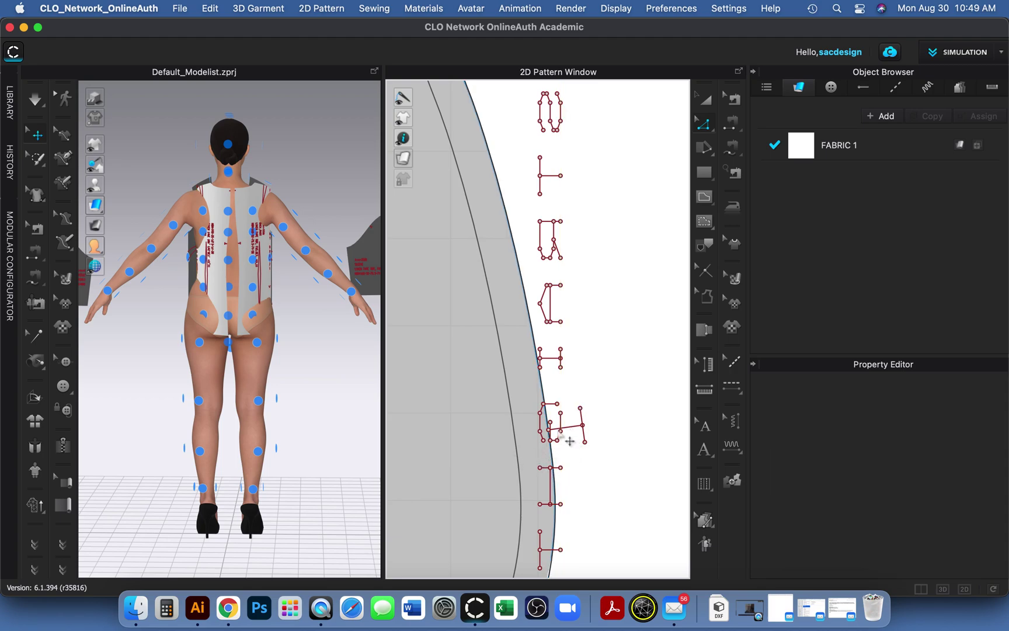
# Step: Delete the letter strokes that overlap the imported notch mark at the back armhole
pyautogui.click(571, 436)
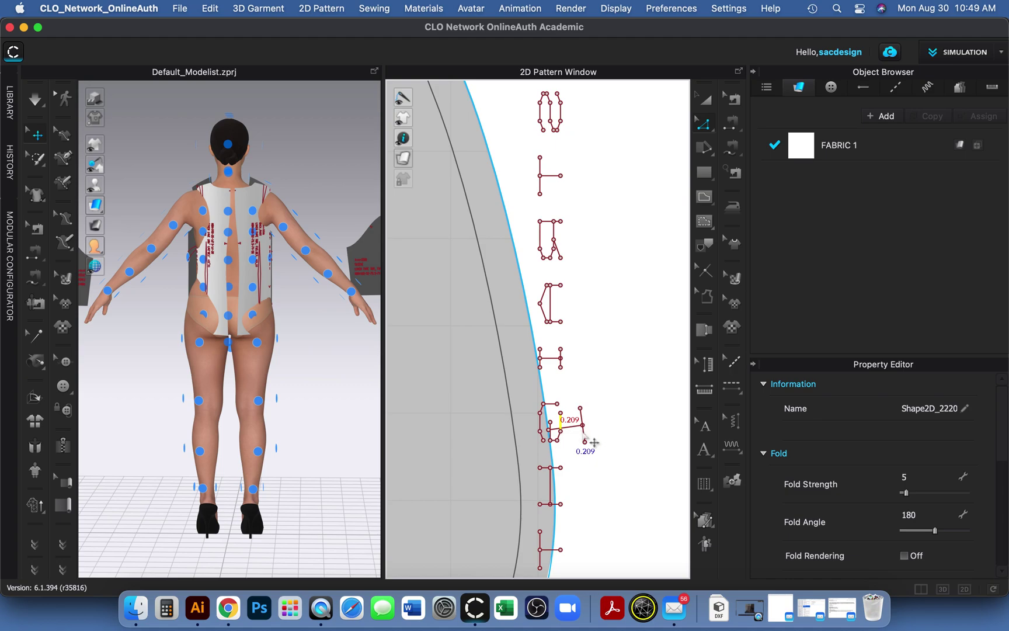
pyautogui.click(675, 462)
pyautogui.click(569, 461)
pyautogui.click(552, 443)
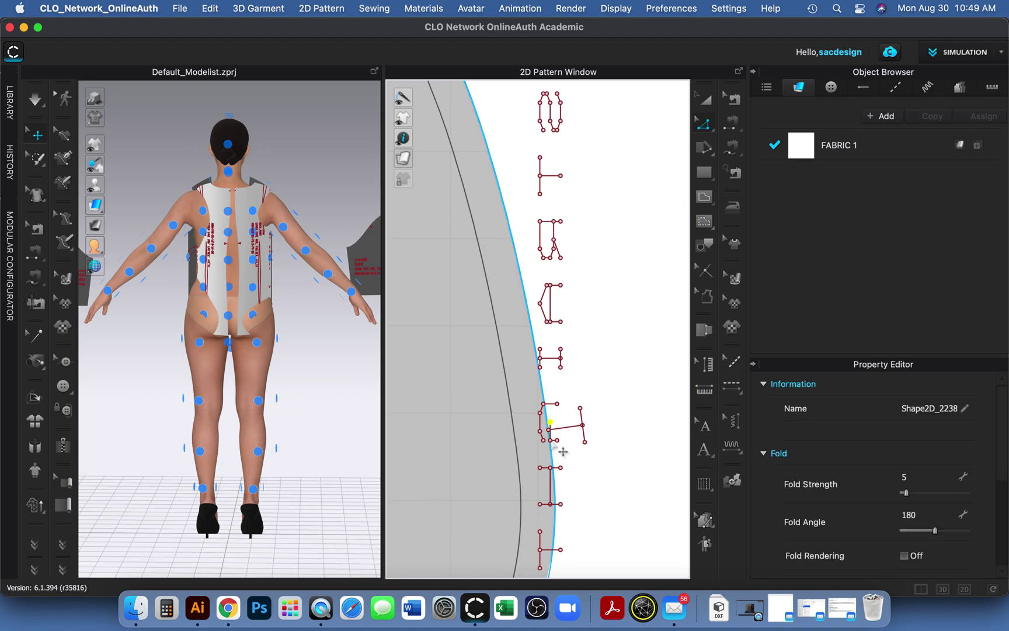
pyautogui.press('Escape')
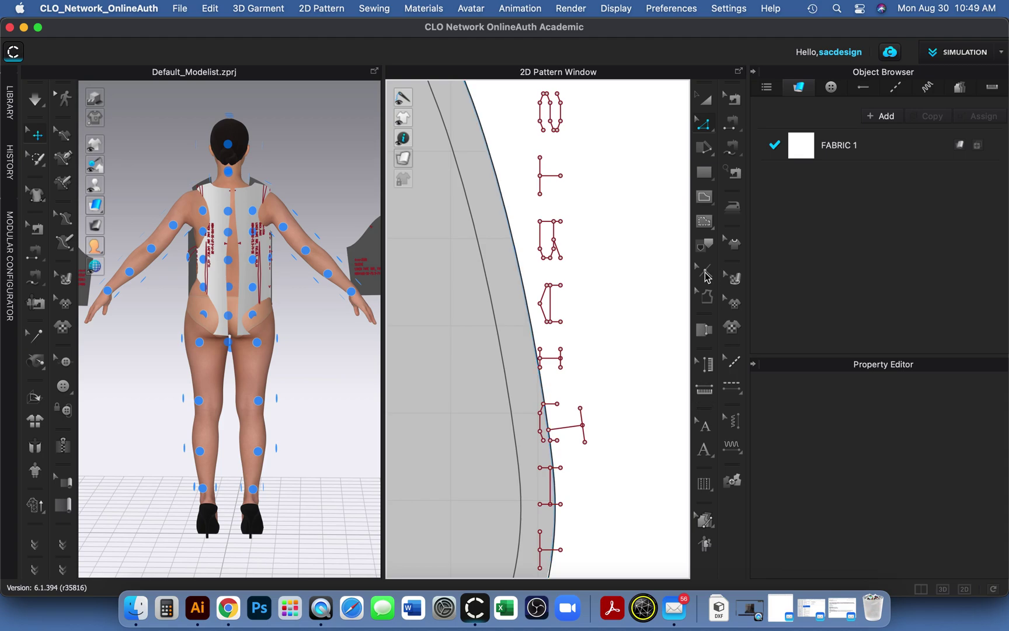
# Step: Try to place a perpendicular notch on the back armhole line at the imported notch mark
pyautogui.click(706, 274)
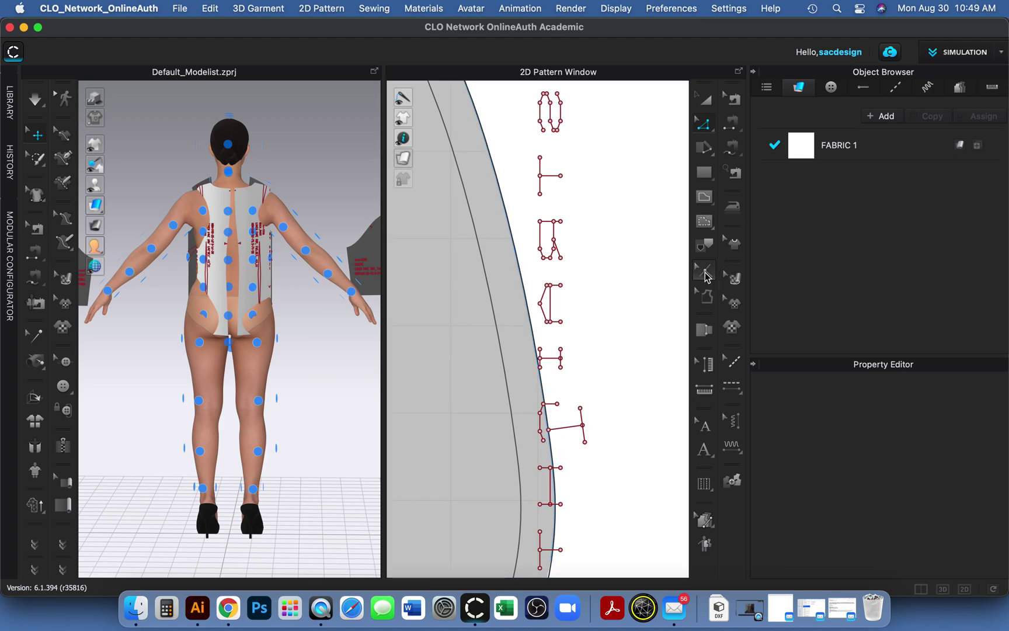
pyautogui.click(549, 432)
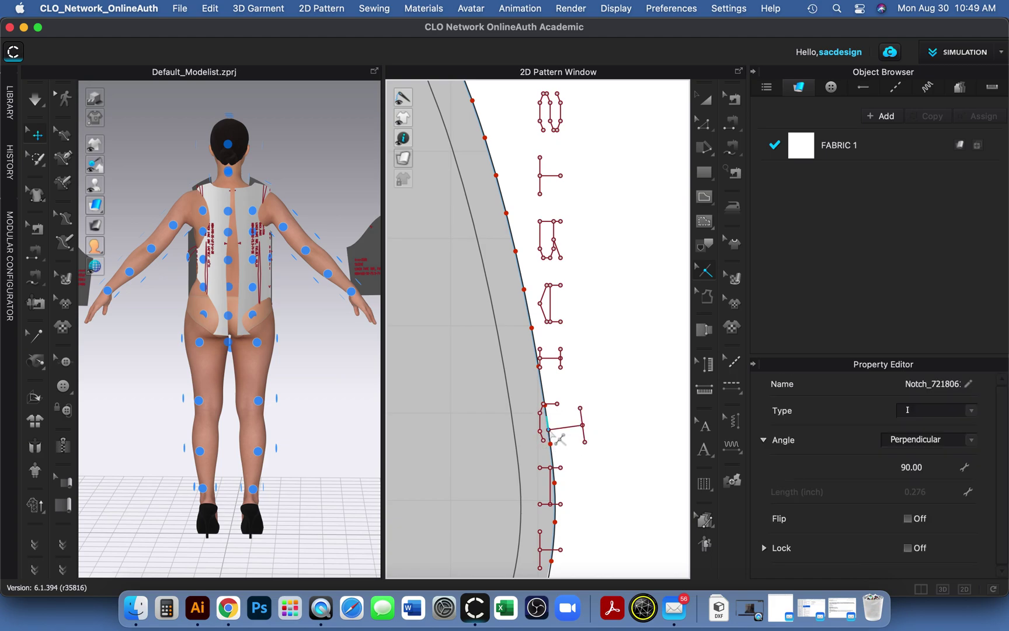
pyautogui.click(705, 123)
pyautogui.click(531, 308)
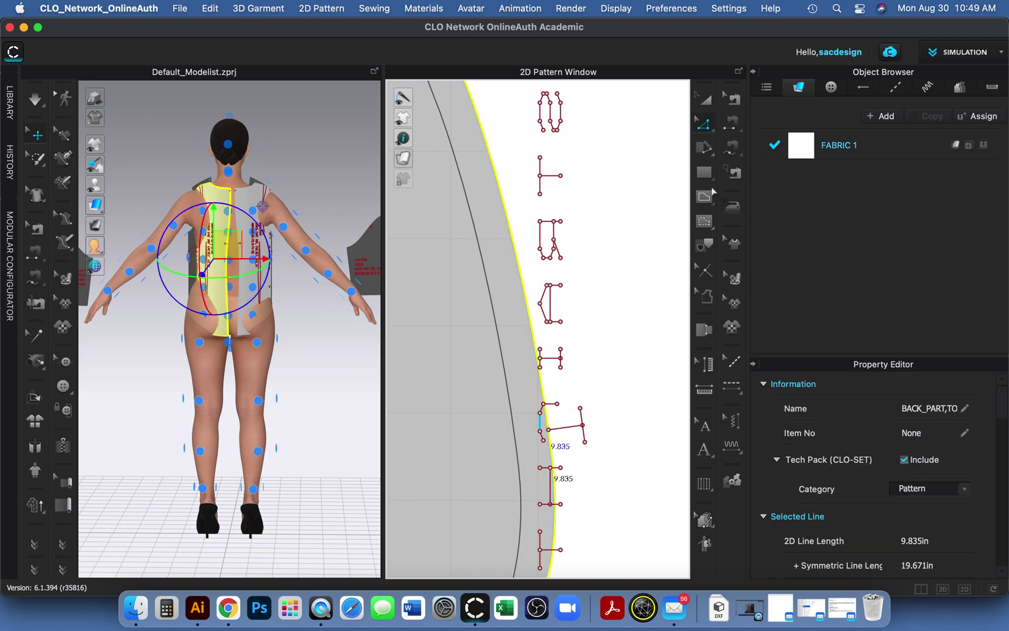
pyautogui.click(705, 270)
pyautogui.click(548, 429)
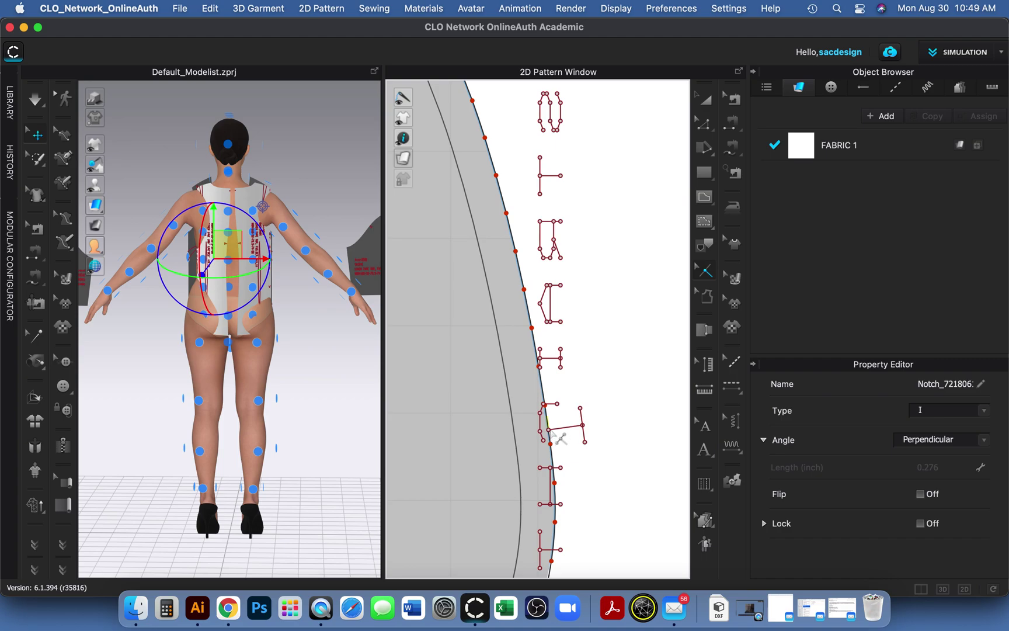
pyautogui.rightClick(547, 423)
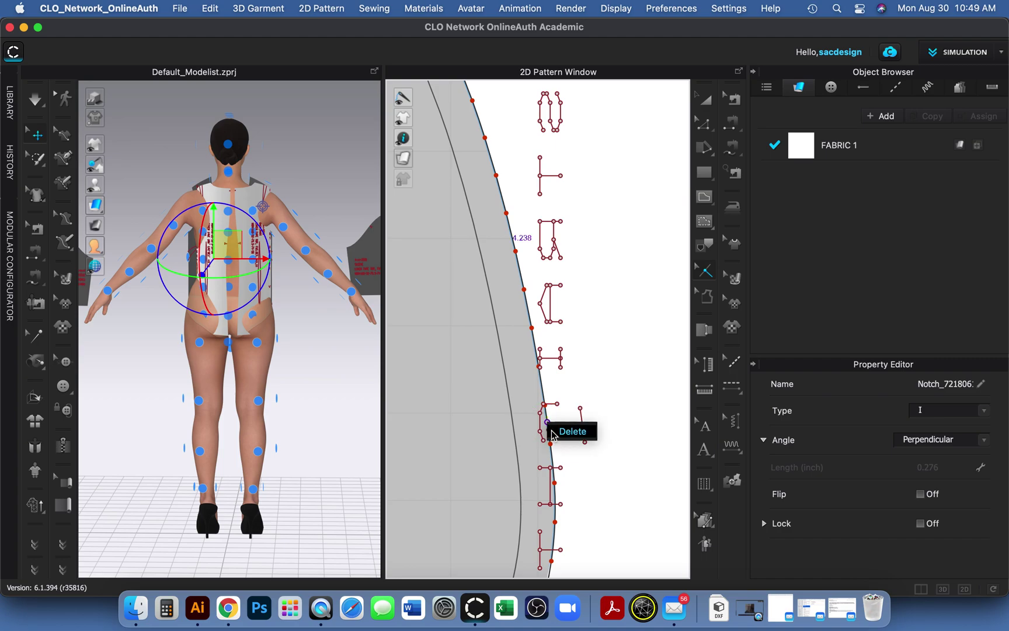
# Step: Delete the stem of the imported notch mark where it meets the back armhole line
pyautogui.click(707, 126)
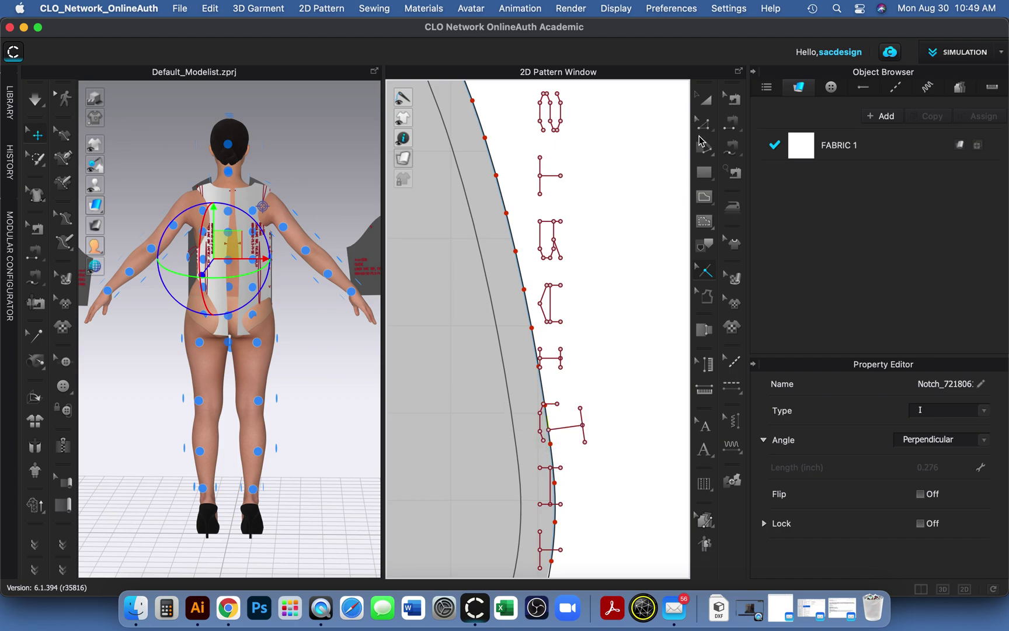
pyautogui.click(703, 127)
pyautogui.click(542, 399)
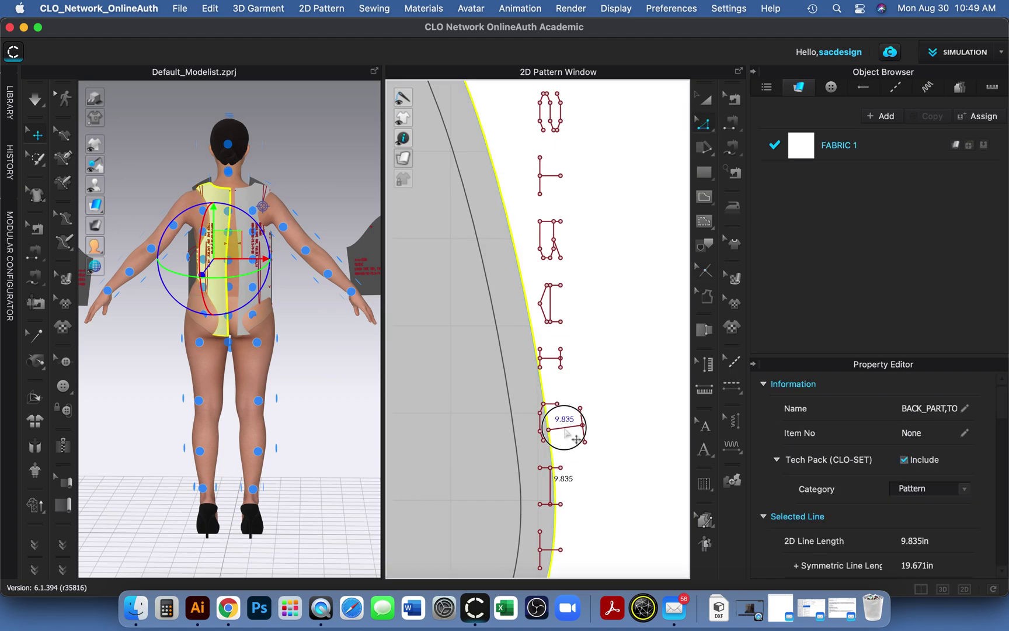
pyautogui.moveTo(549, 429); pyautogui.dragTo(572, 438)
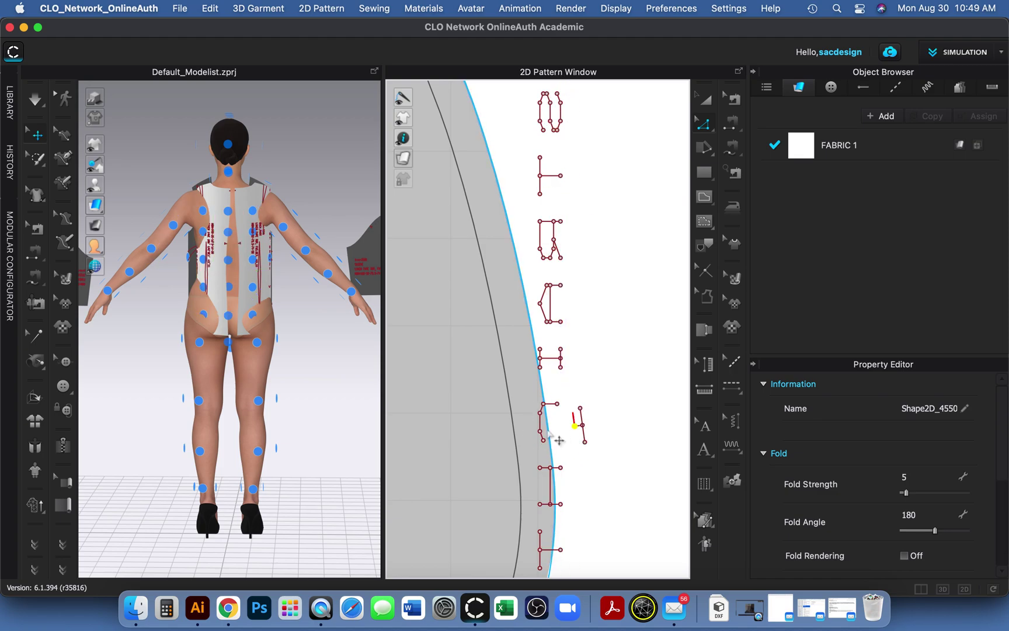
pyautogui.click(583, 432)
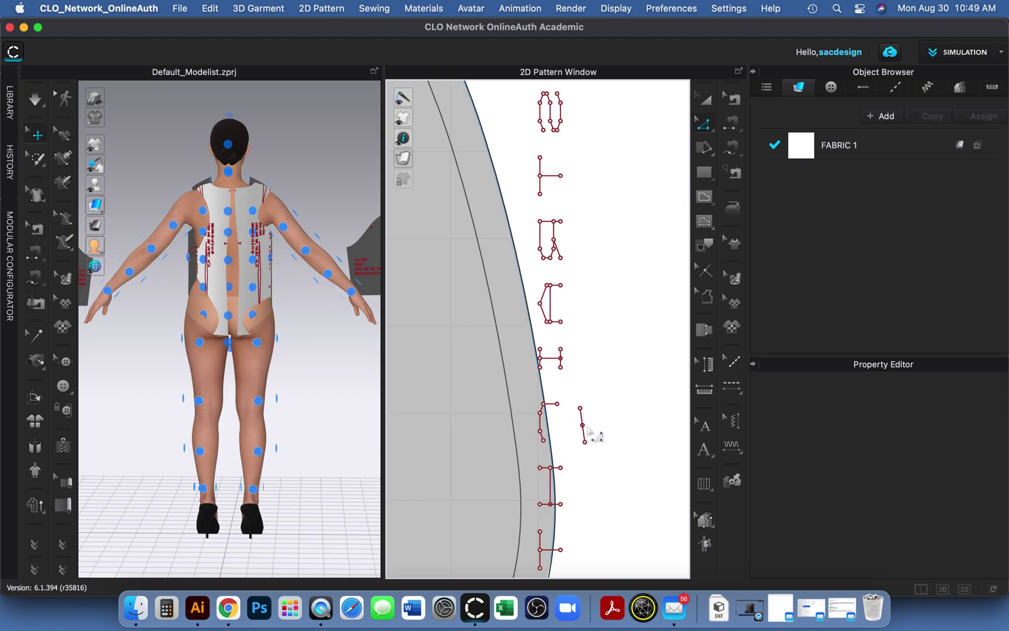
pyautogui.click(585, 429)
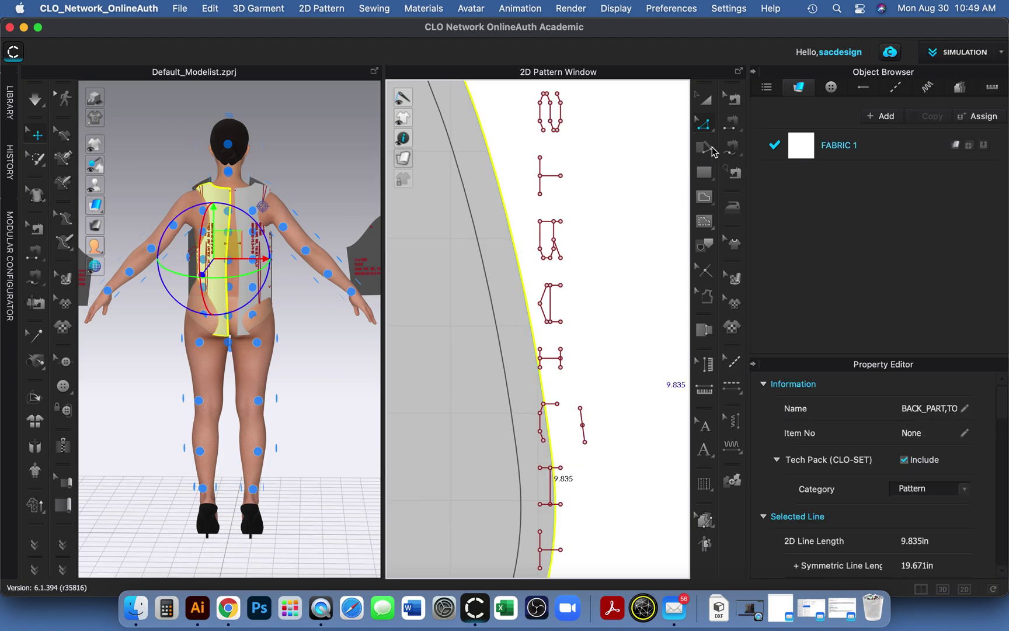
# Step: Place a perpendicular I-type notch on the back armhole line where the imported mark's stem met it
pyautogui.click(704, 276)
pyautogui.click(549, 432)
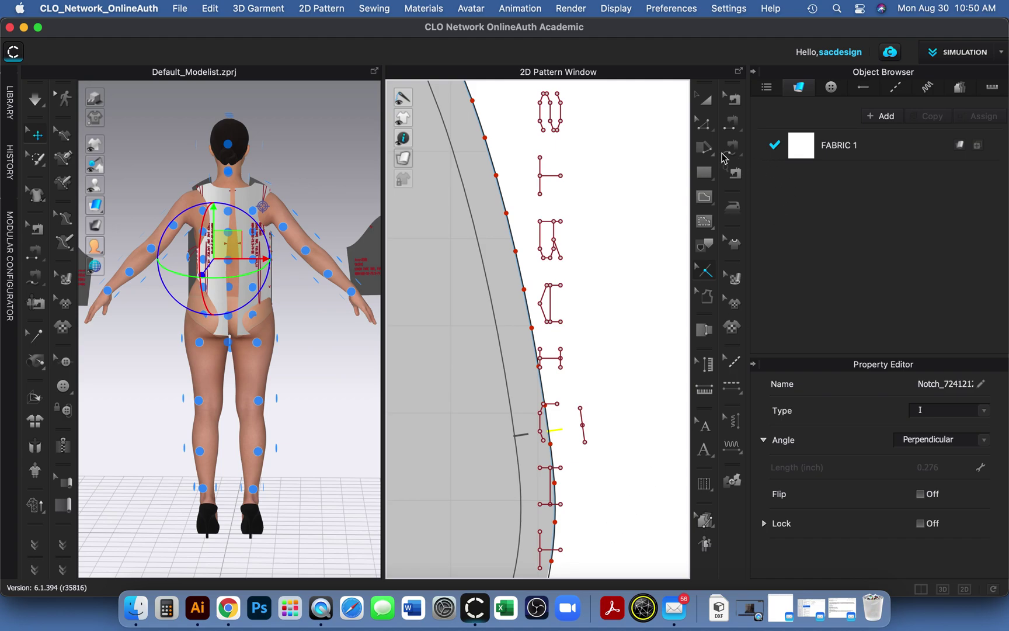
pyautogui.click(706, 131)
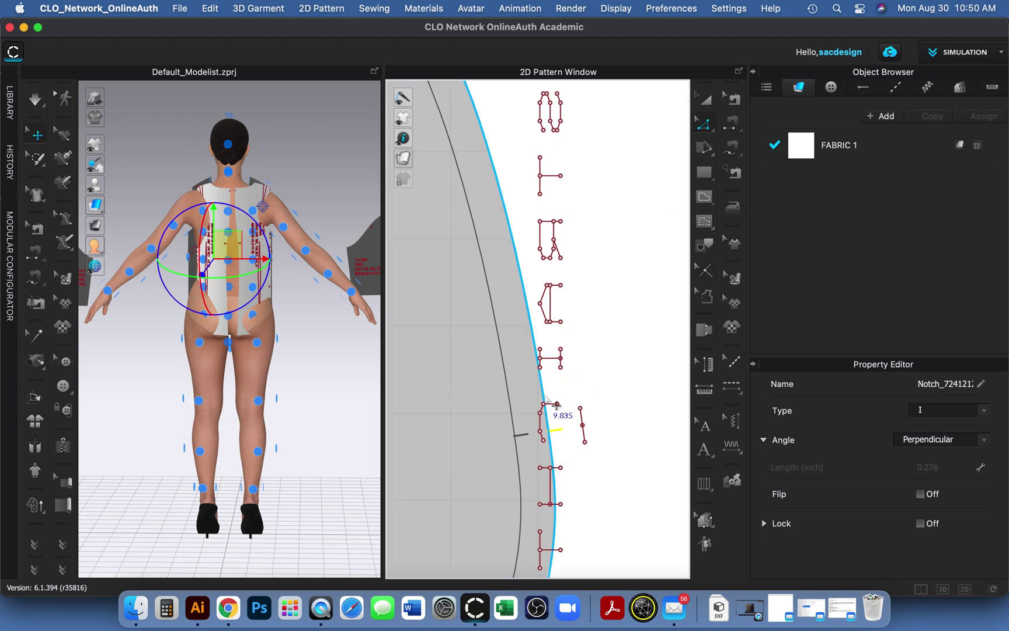
pyautogui.click(563, 439)
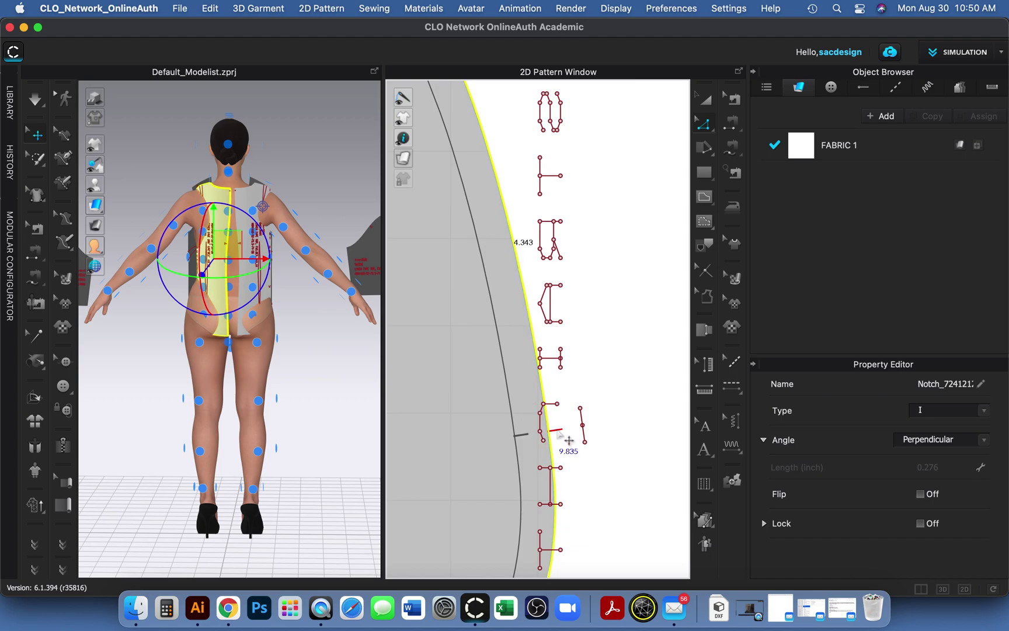
pyautogui.click(555, 439)
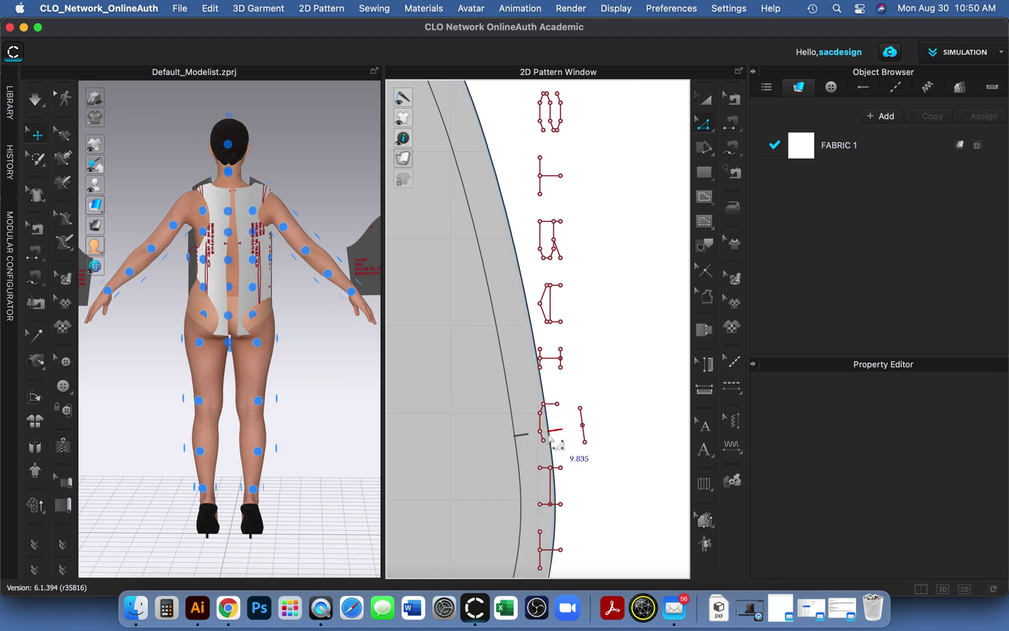
# Step: Select the back armhole line and apply Add Point to Intersection to it
pyautogui.click(559, 442)
pyautogui.rightClick(559, 442)
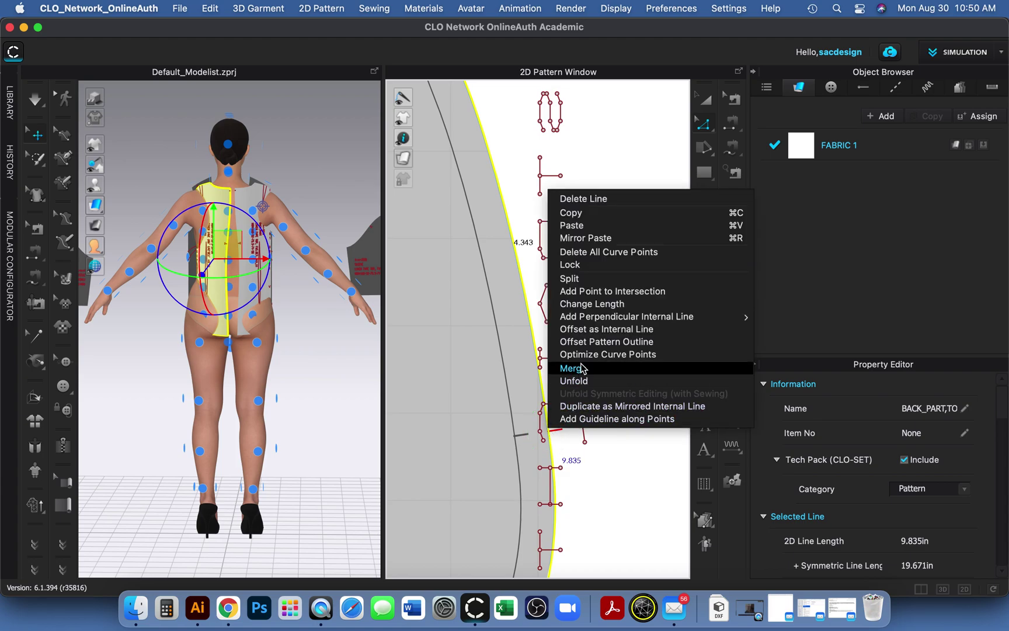
pyautogui.click(570, 279)
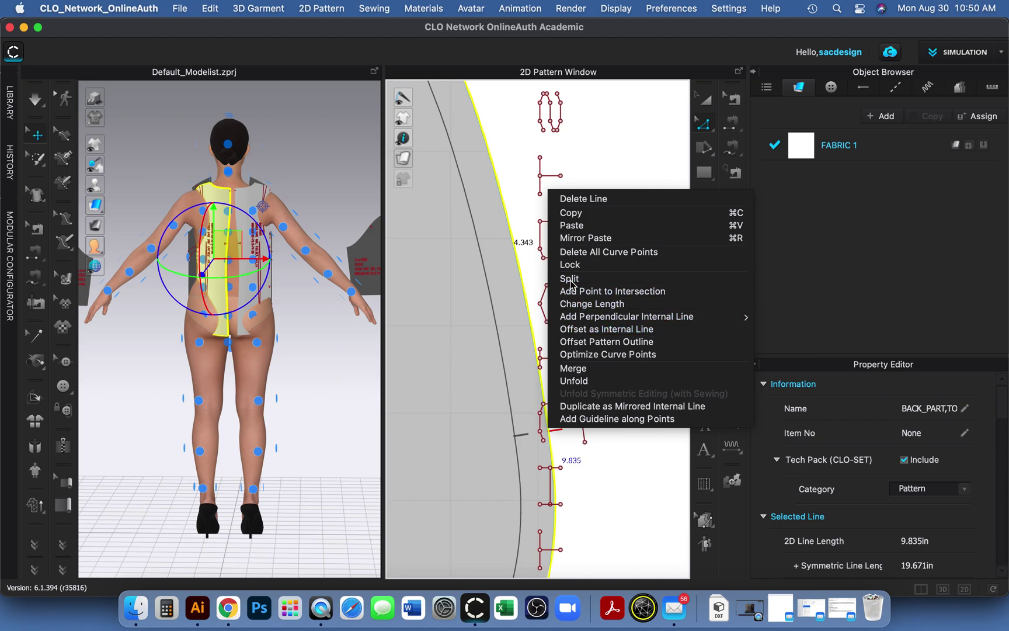
pyautogui.click(513, 435)
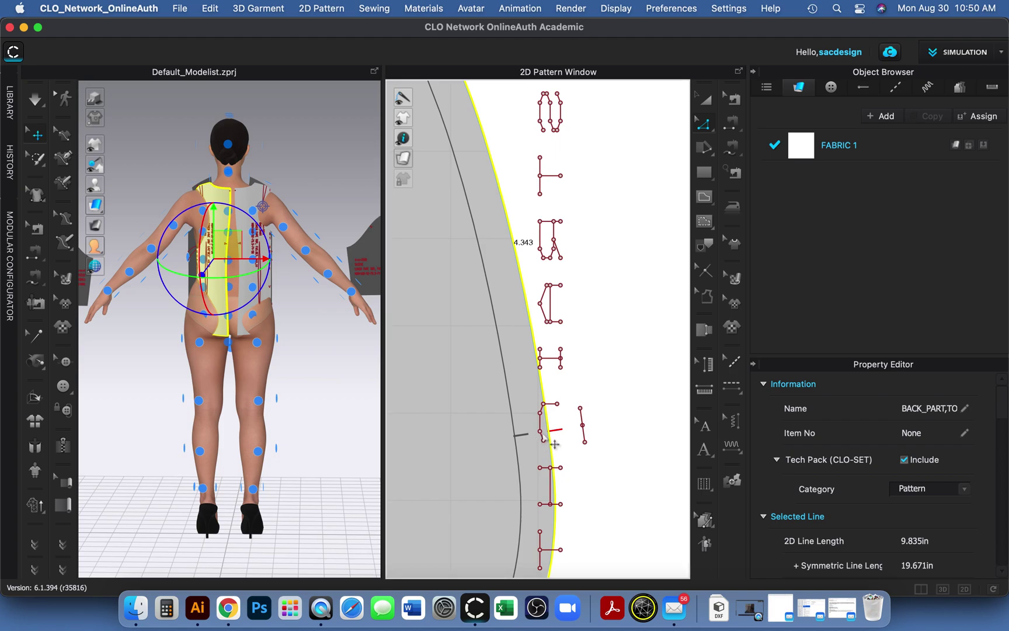
pyautogui.rightClick(556, 439)
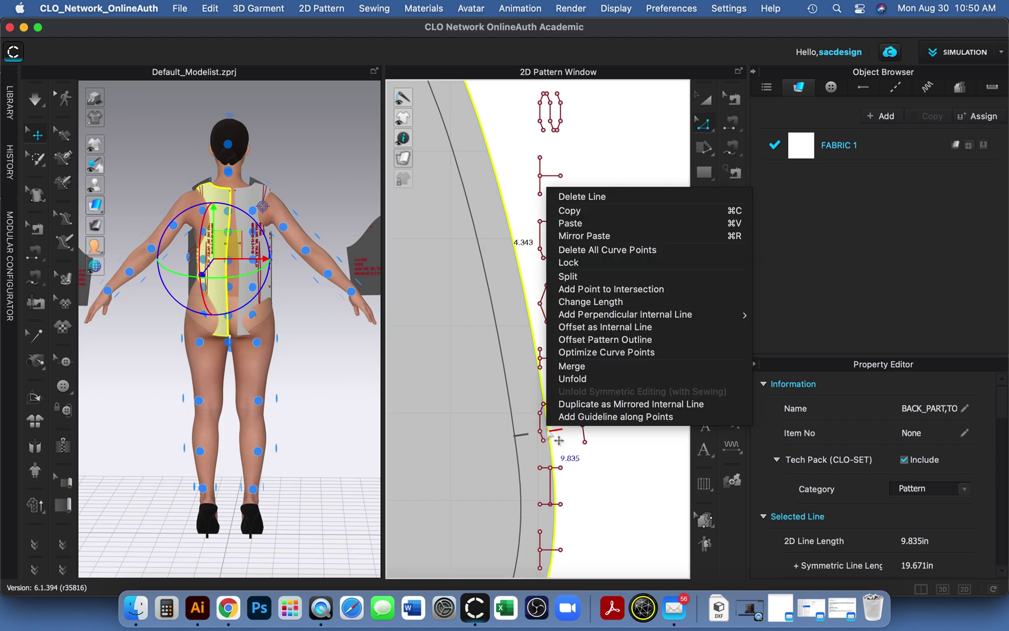
pyautogui.click(607, 295)
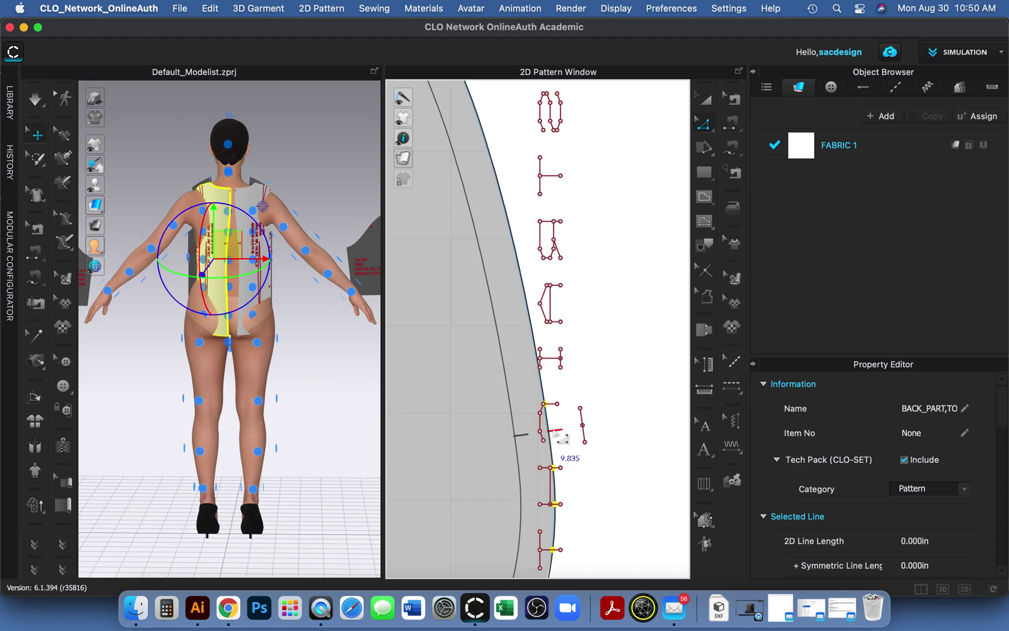
pyautogui.click(704, 126)
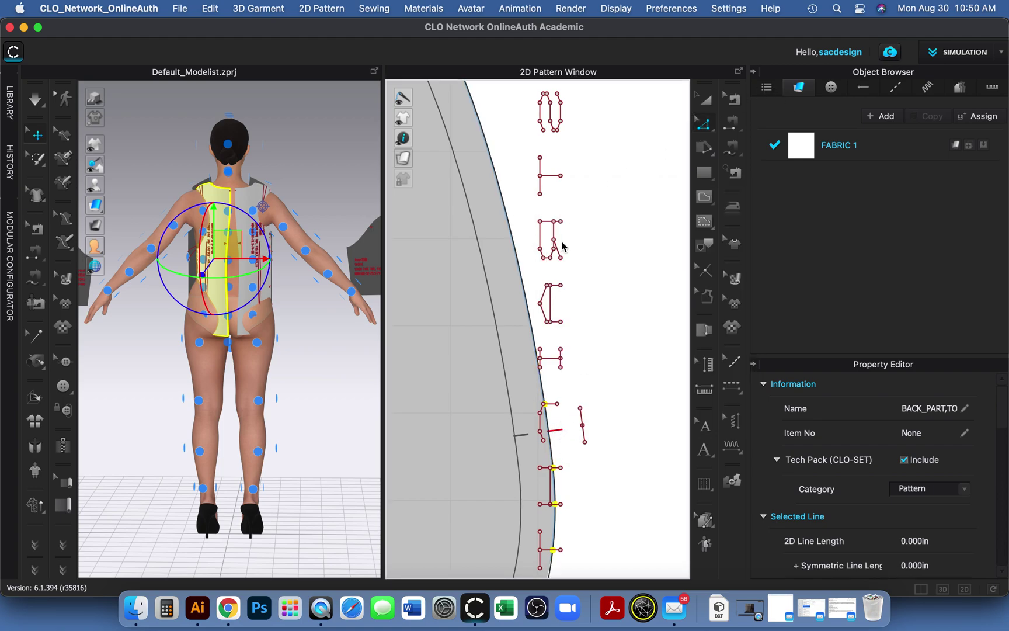
# Step: Delete the imported text strokes around the split point just above the new notch on the back armhole line
pyautogui.click(525, 294)
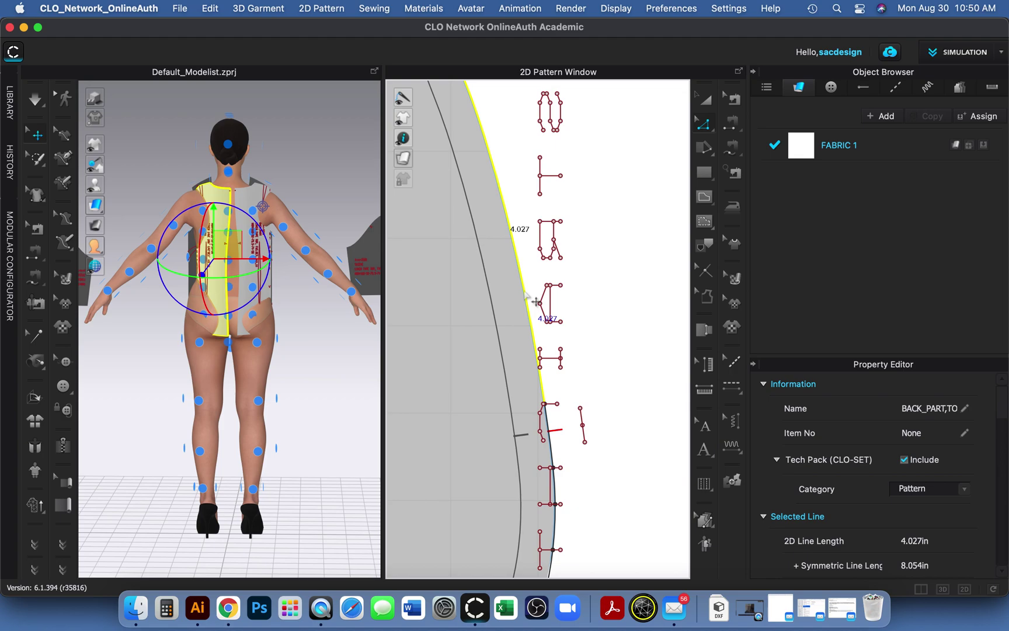
pyautogui.click(555, 412)
pyautogui.click(562, 406)
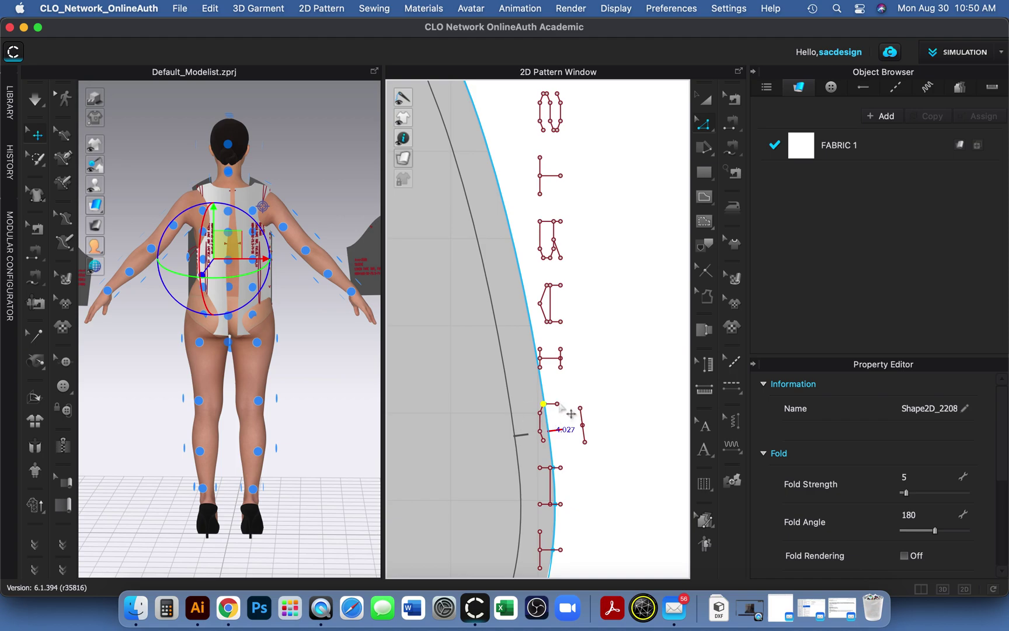
pyautogui.click(547, 419)
pyautogui.click(549, 419)
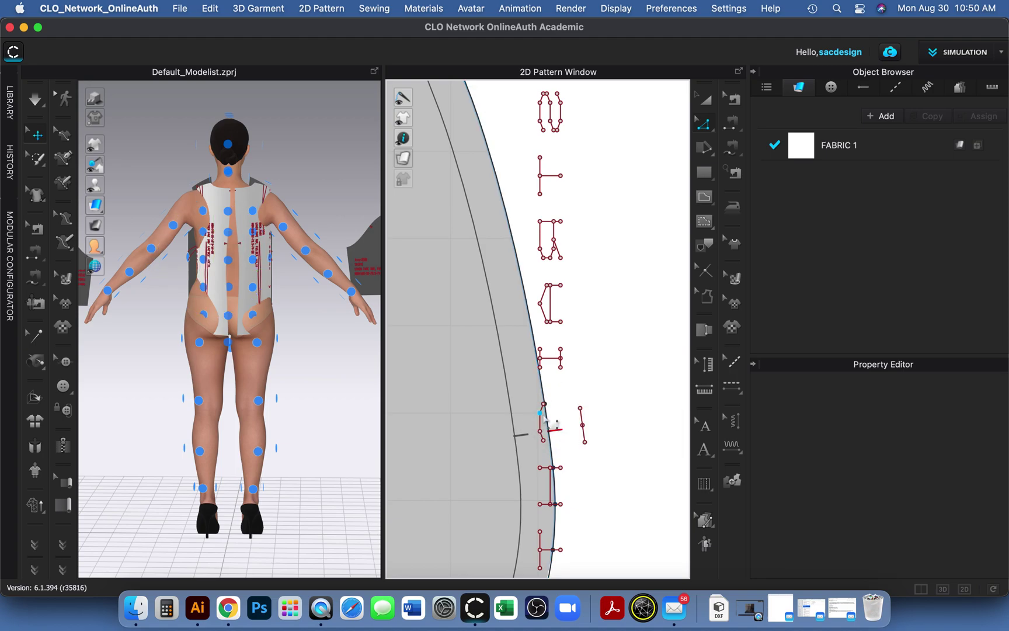
pyautogui.click(546, 419)
pyautogui.click(552, 439)
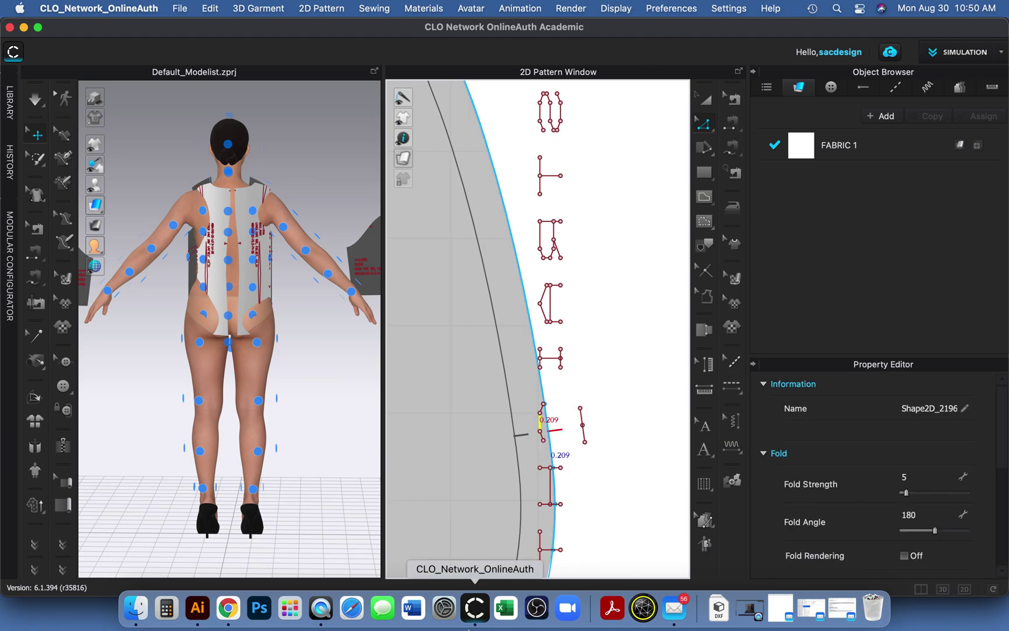
pyautogui.click(561, 440)
pyautogui.click(541, 413)
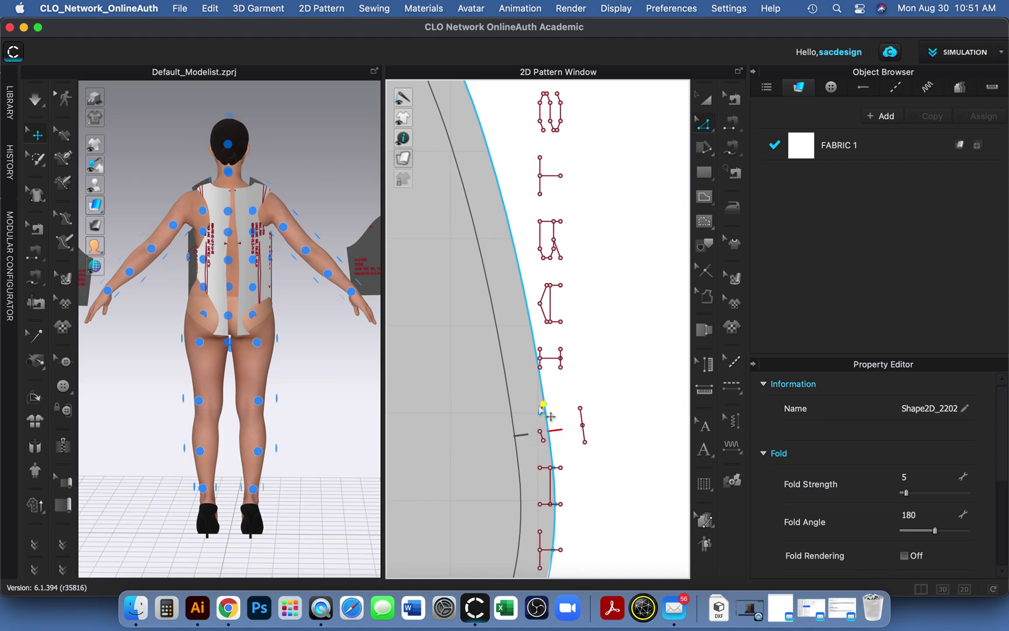
pyautogui.click(543, 414)
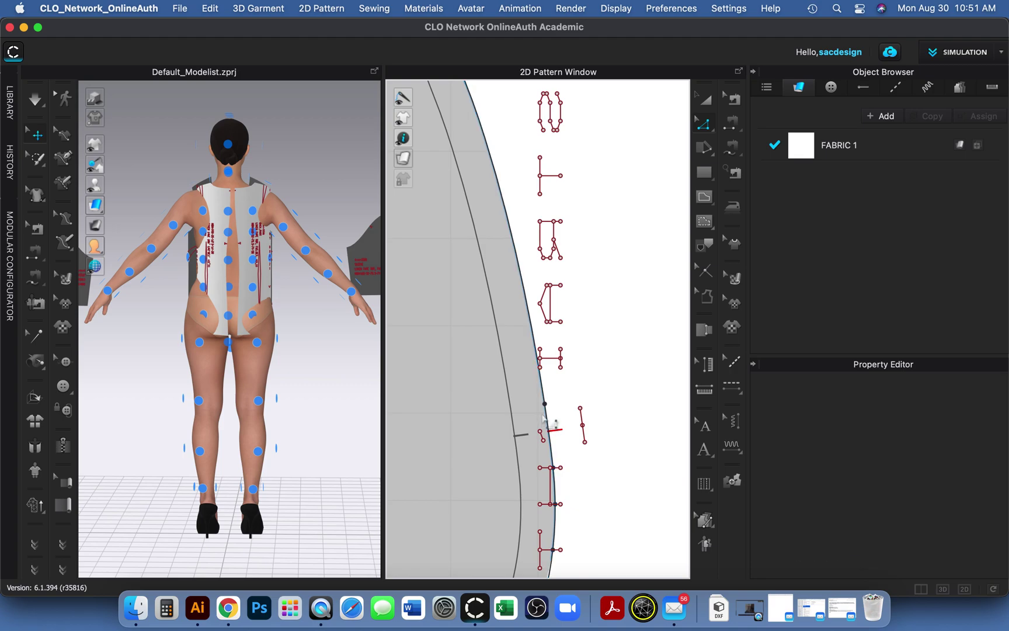
# Step: Try to delete the extra split point just above the notch on the back armhole line
pyautogui.click(548, 416)
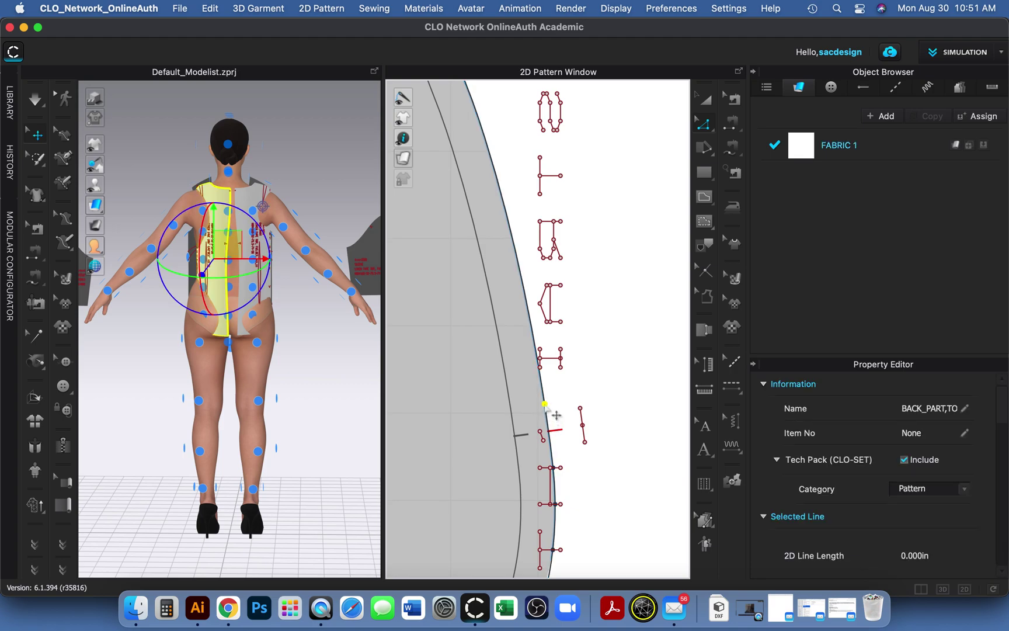
pyautogui.click(547, 411)
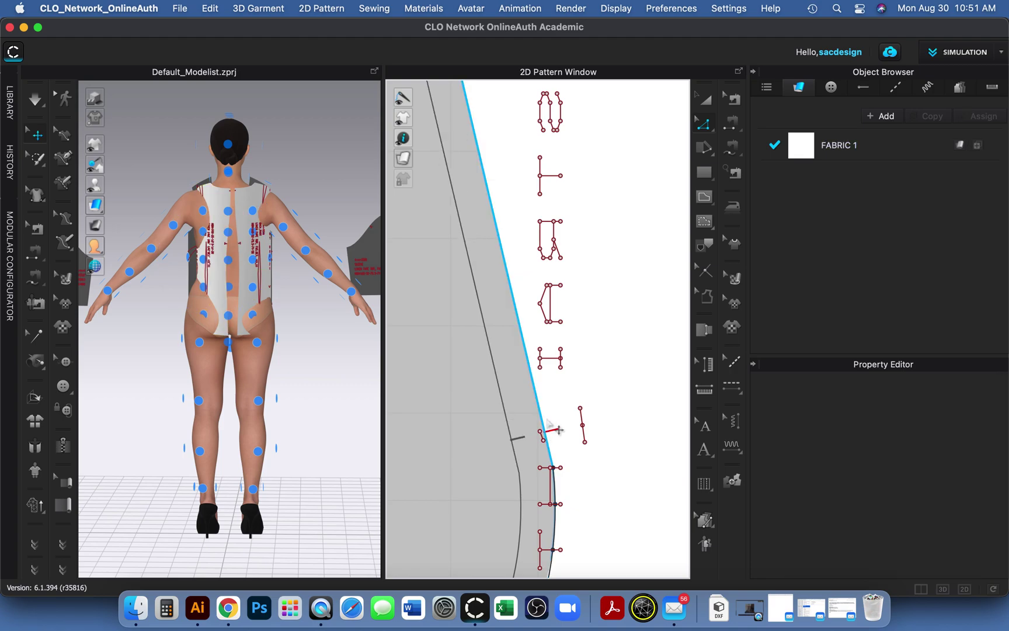
pyautogui.press('super+z')
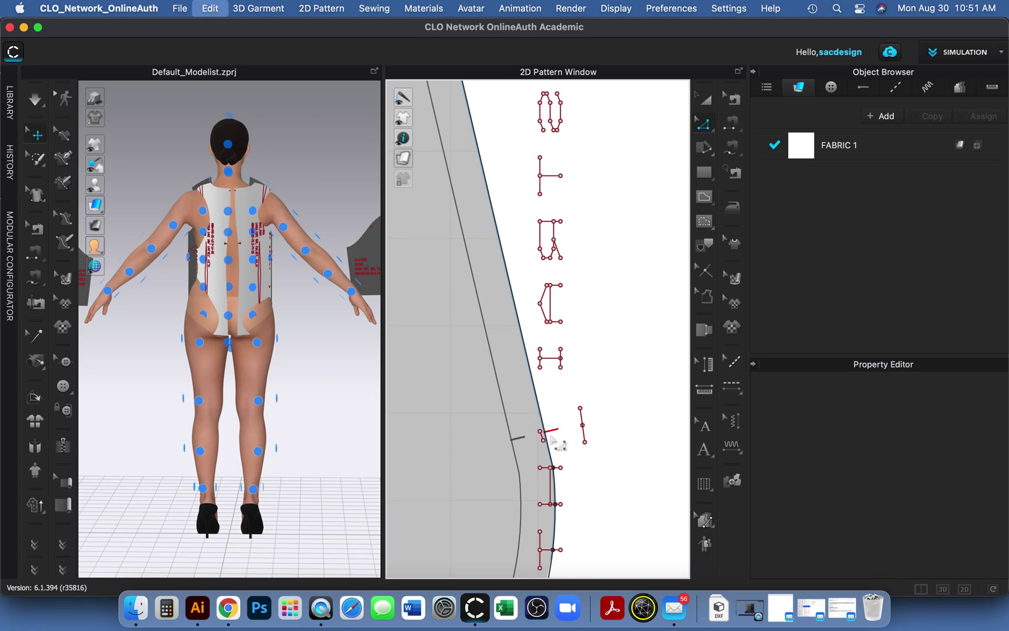
pyautogui.moveTo(551, 436); pyautogui.dragTo(561, 419)
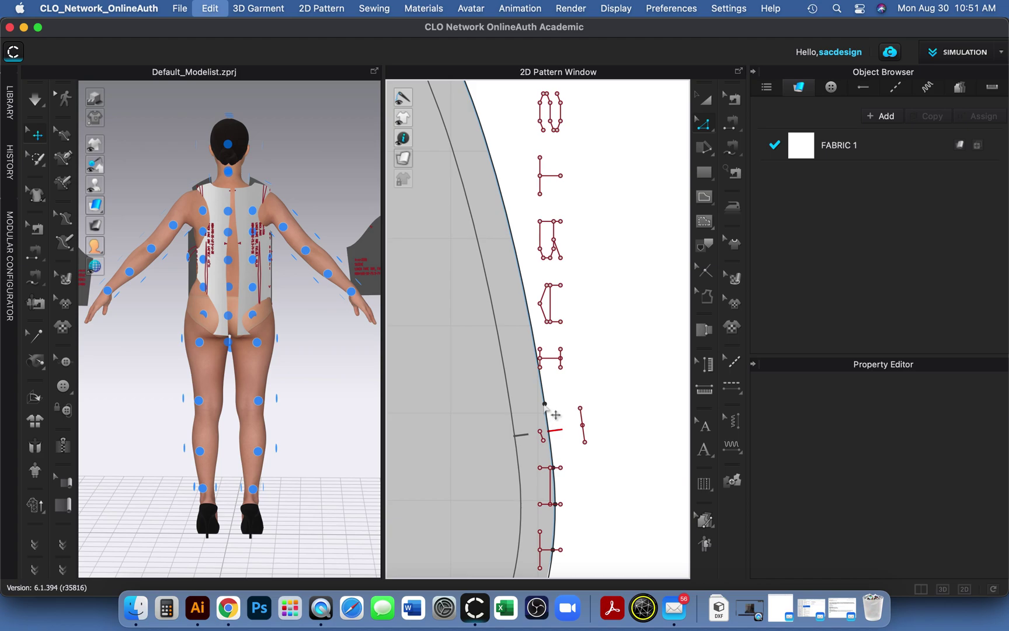
# Step: Convert the extra split point above the notch on the back armhole line to a curve point
pyautogui.click(544, 404)
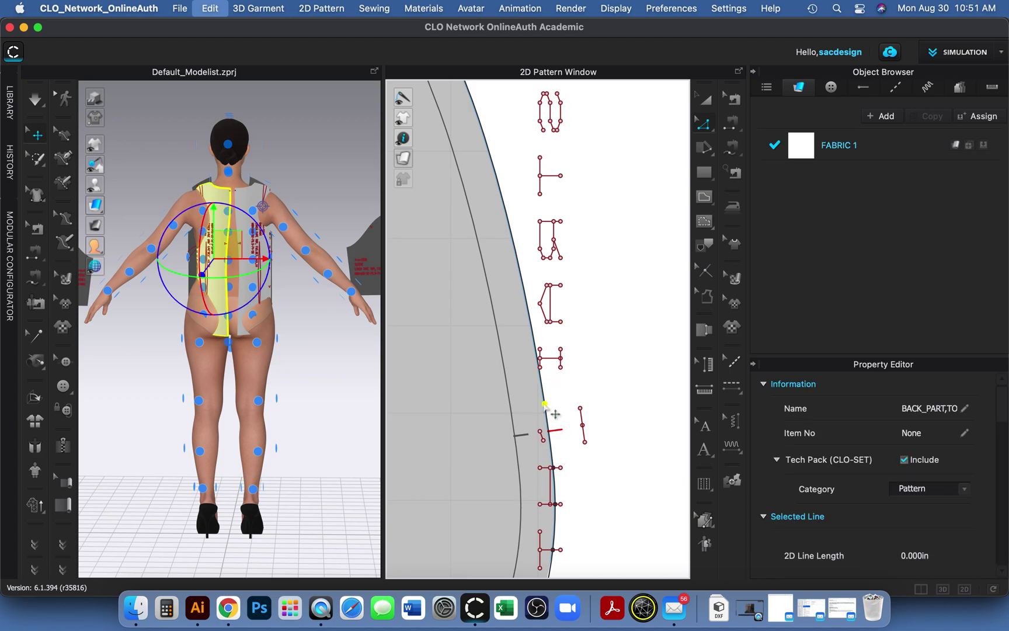
pyautogui.rightClick(545, 404)
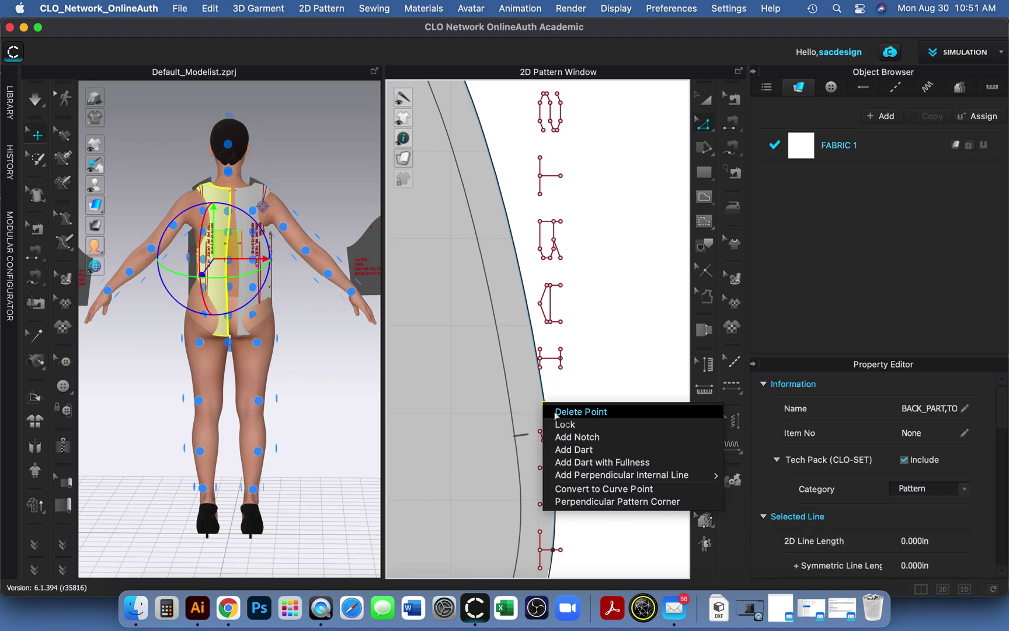
pyautogui.click(599, 491)
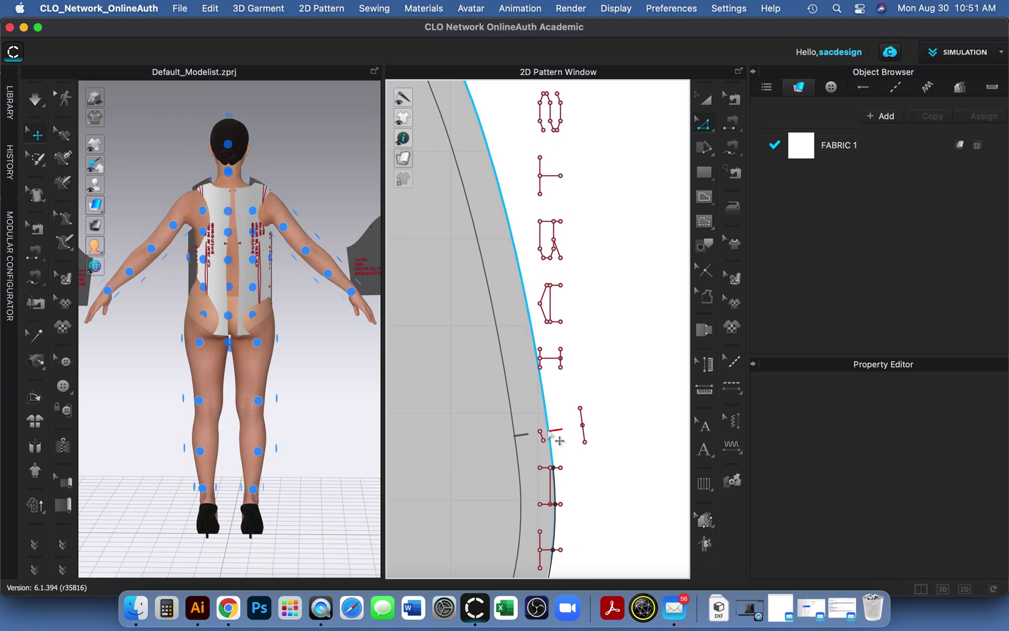
# Step: Split the back armhole line exactly at the notch, about 4.34 in from the shoulder end
pyautogui.click(560, 442)
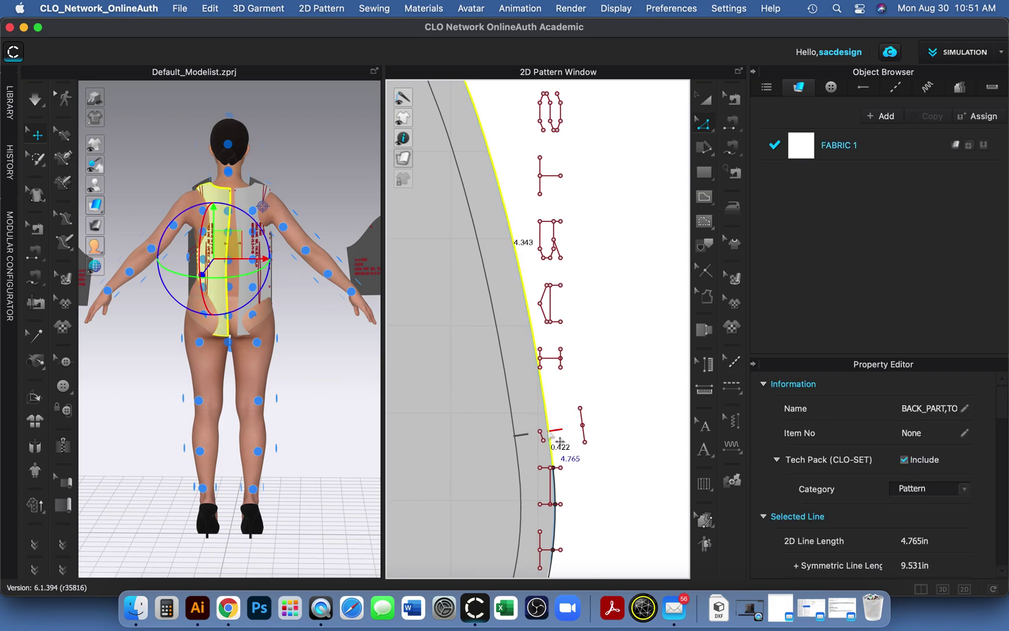
pyautogui.press('v')
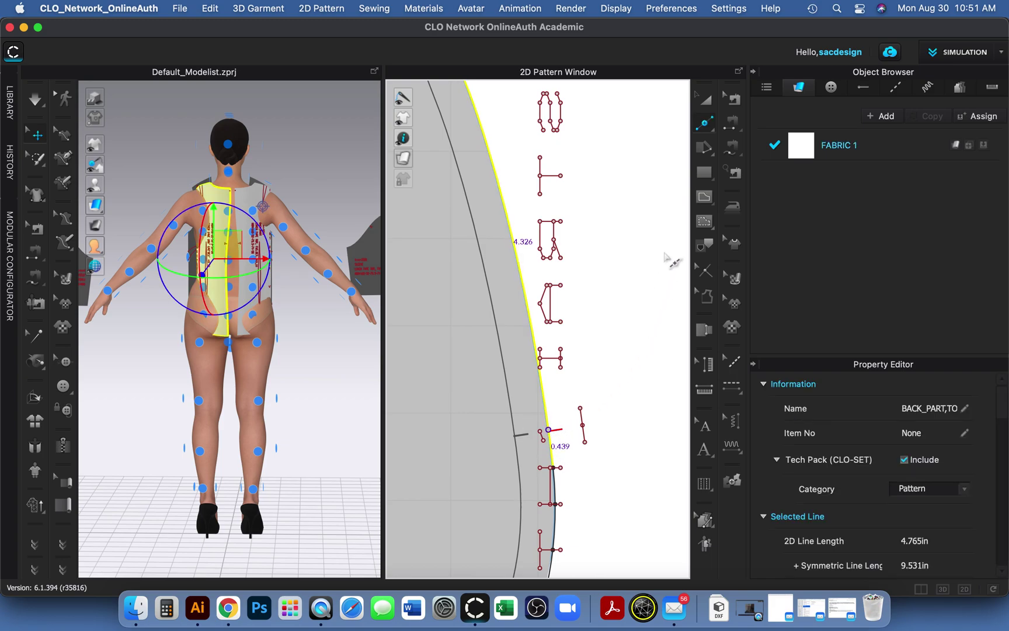
pyautogui.click(704, 126)
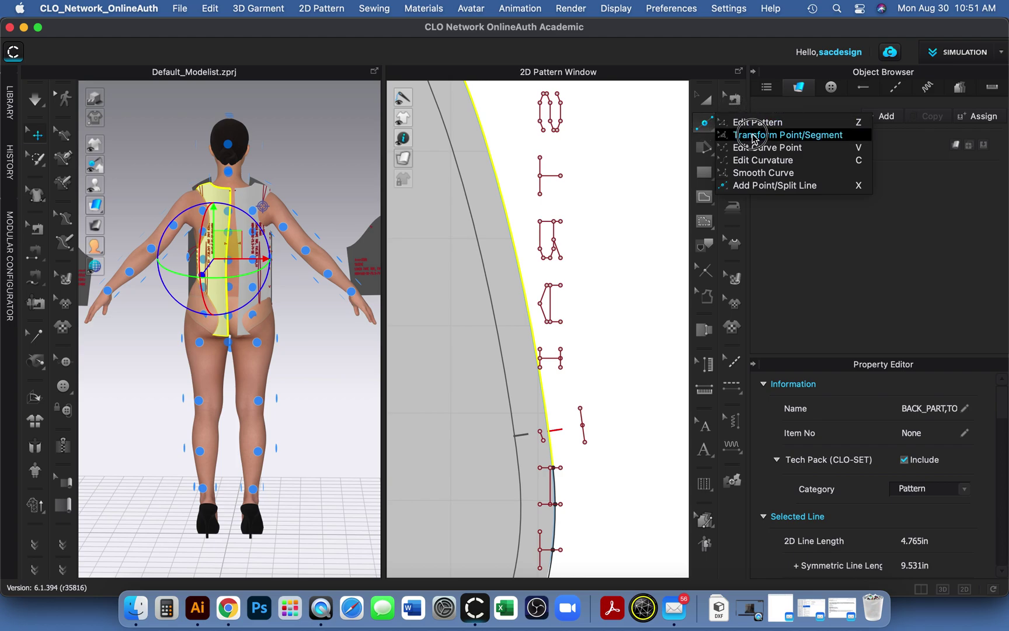
pyautogui.click(765, 187)
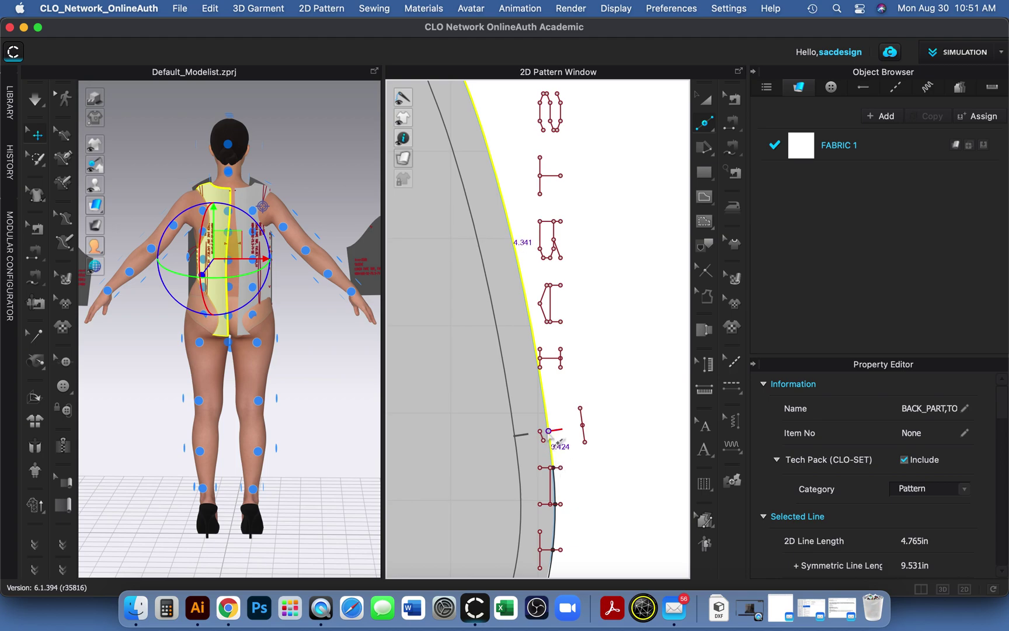
pyautogui.click(548, 431)
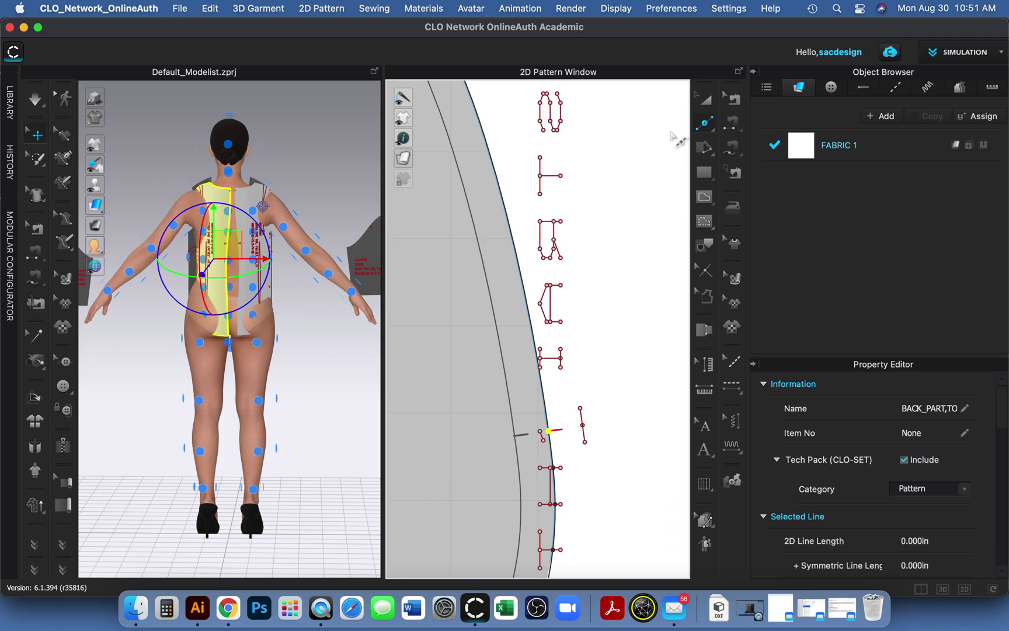
pyautogui.click(704, 124)
pyautogui.moveTo(704, 124); pyautogui.dragTo(753, 125)
# Step: Select the back armhole segments above and below the notch in turn to check their lengths
pyautogui.click(547, 401)
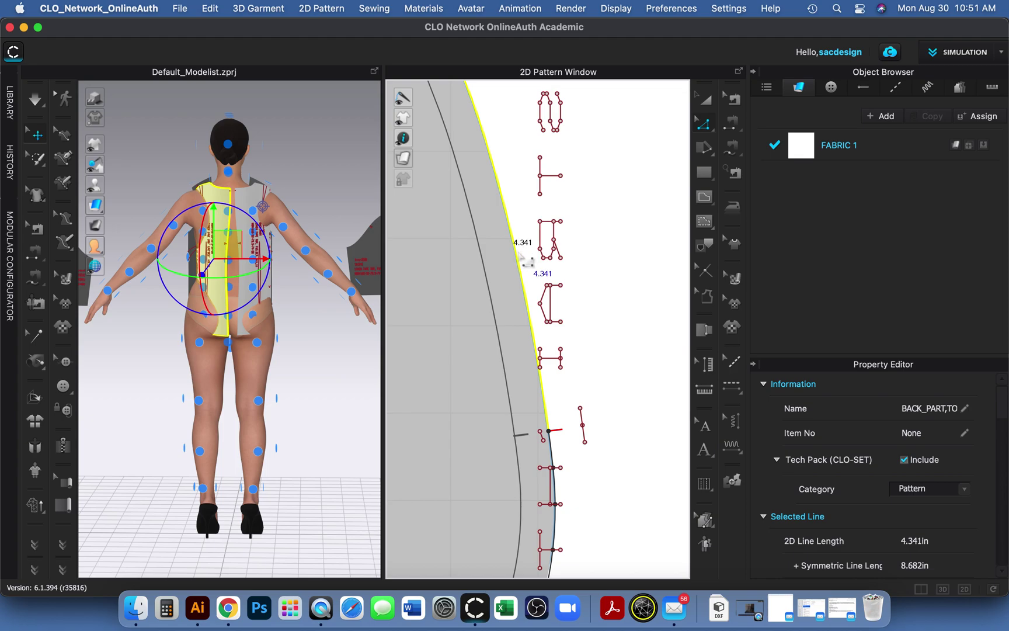
pyautogui.scroll(-3, 523, 267)
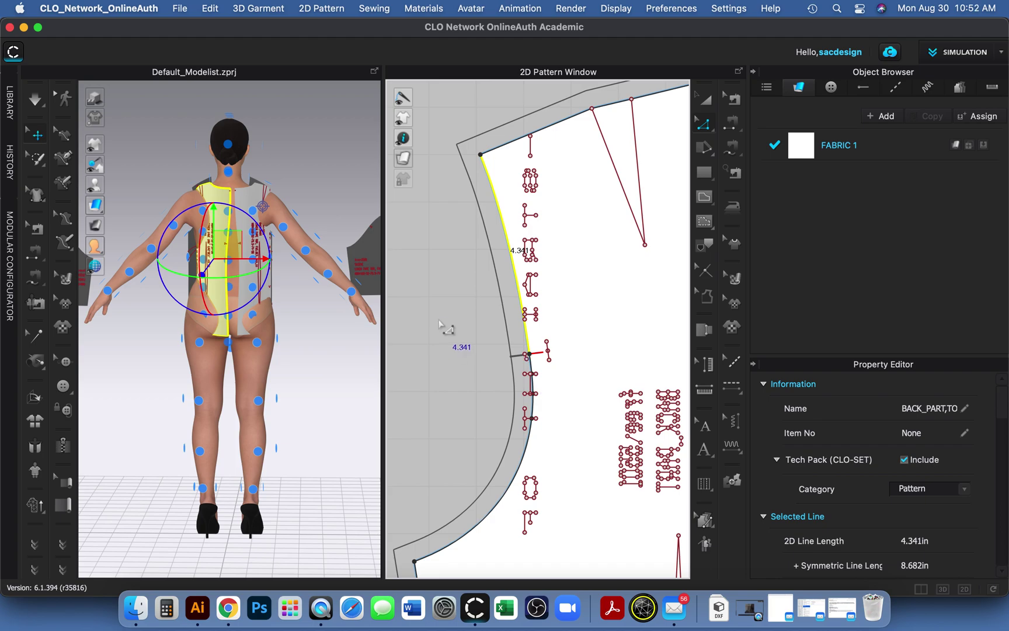
pyautogui.moveTo(457, 322); pyautogui.dragTo(634, 302, button='right')
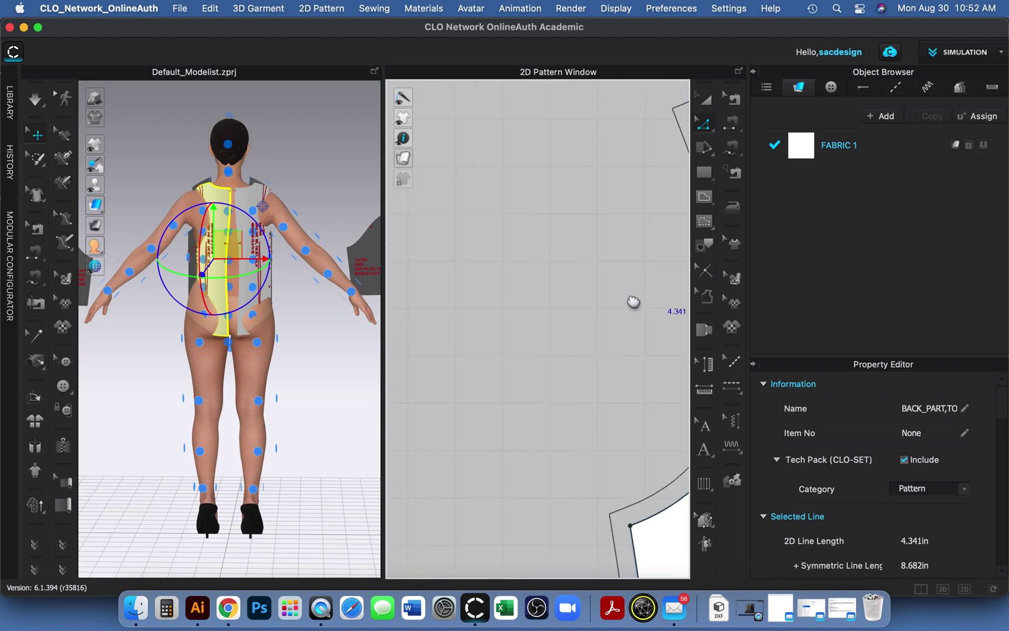
pyautogui.scroll(-6, 519, 324)
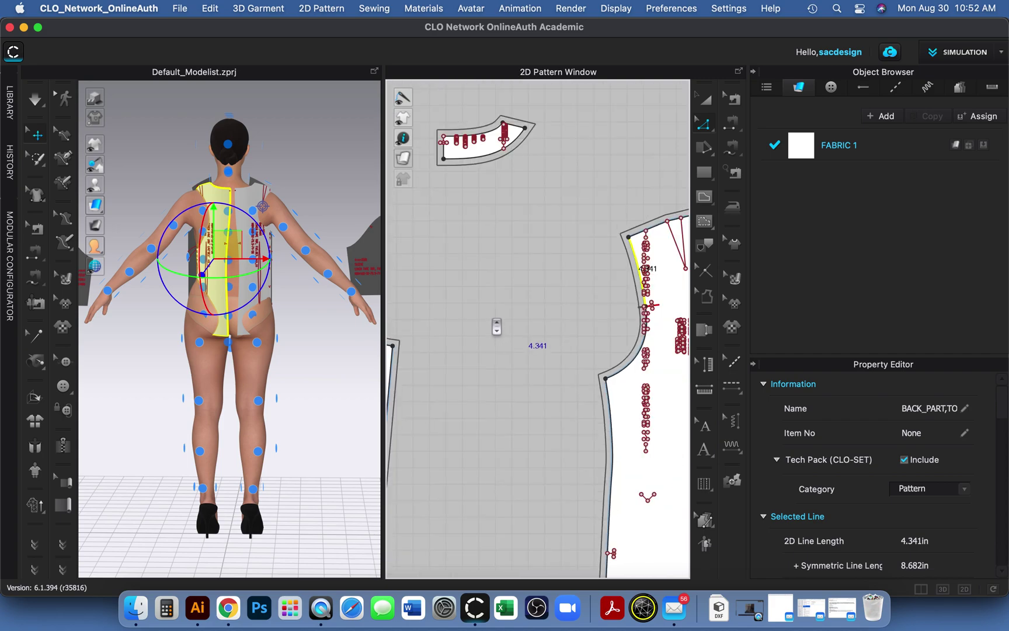
pyautogui.scroll(-2, 497, 326)
pyautogui.moveTo(471, 275); pyautogui.dragTo(498, 268, button='right')
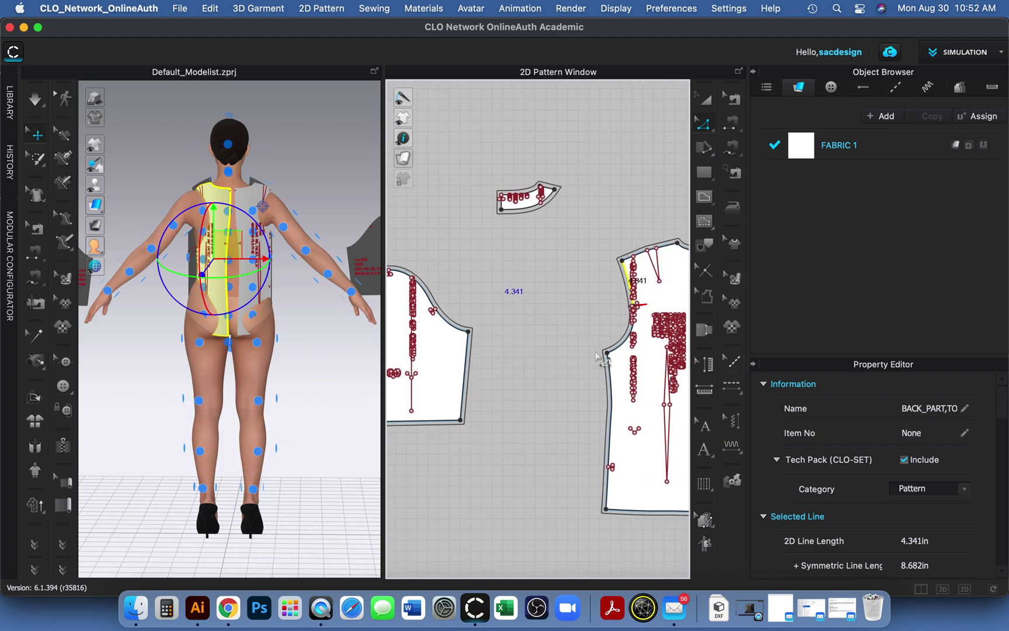
pyautogui.click(625, 345)
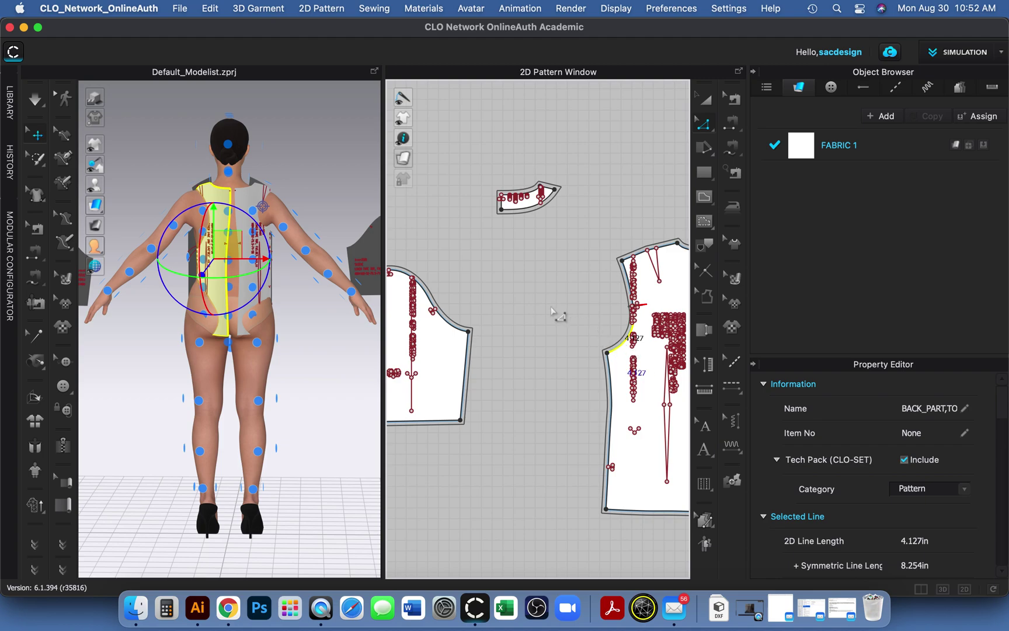
# Step: Pull the right-hand imported notch mark's end off the sleeve cap line and split the line there, about 3.82 in from the underarm corner
pyautogui.click(461, 334)
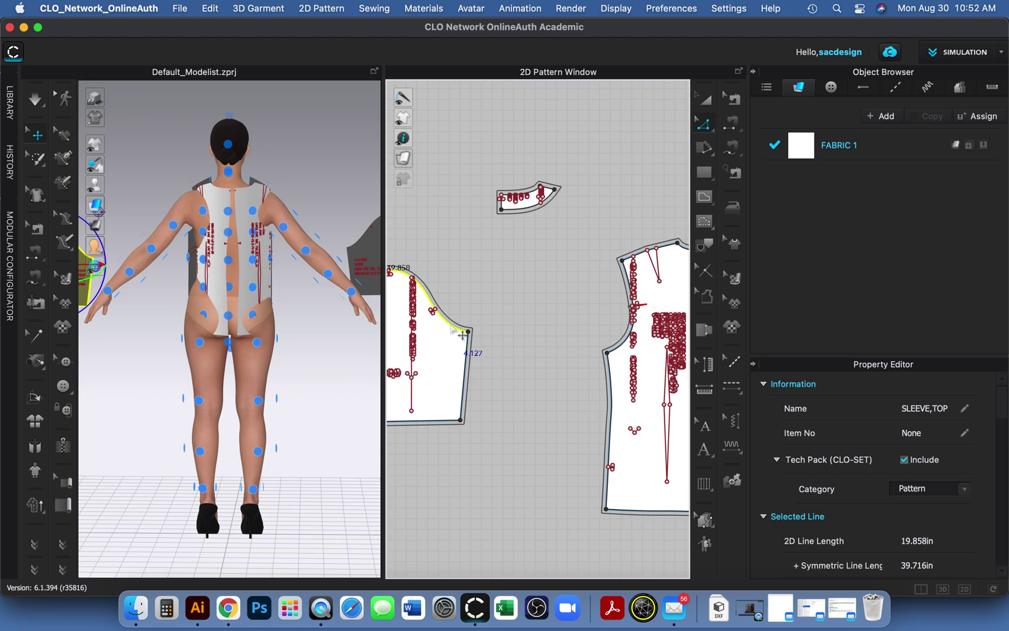
pyautogui.scroll(4, 447, 318)
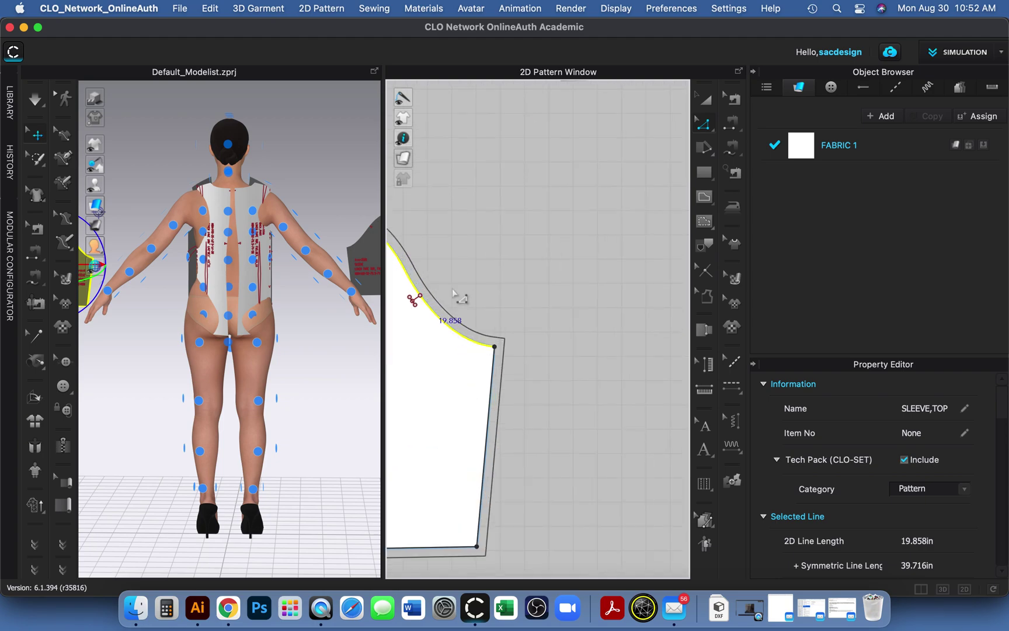
pyautogui.moveTo(528, 292); pyautogui.dragTo(616, 301, button='right')
pyautogui.hscroll(-5, 616, 302)
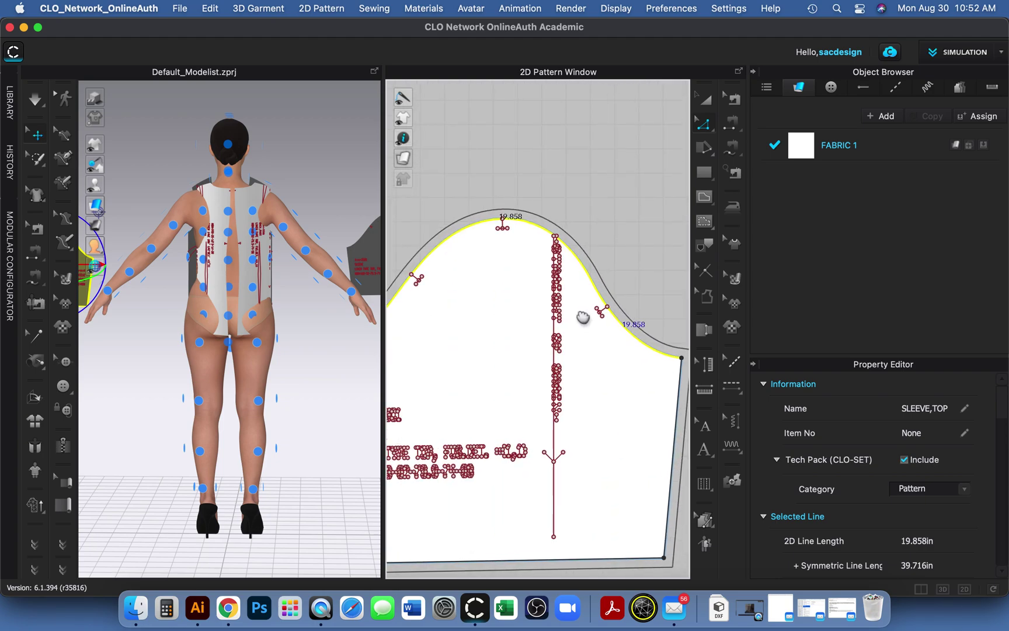
pyautogui.scroll(8, 618, 312)
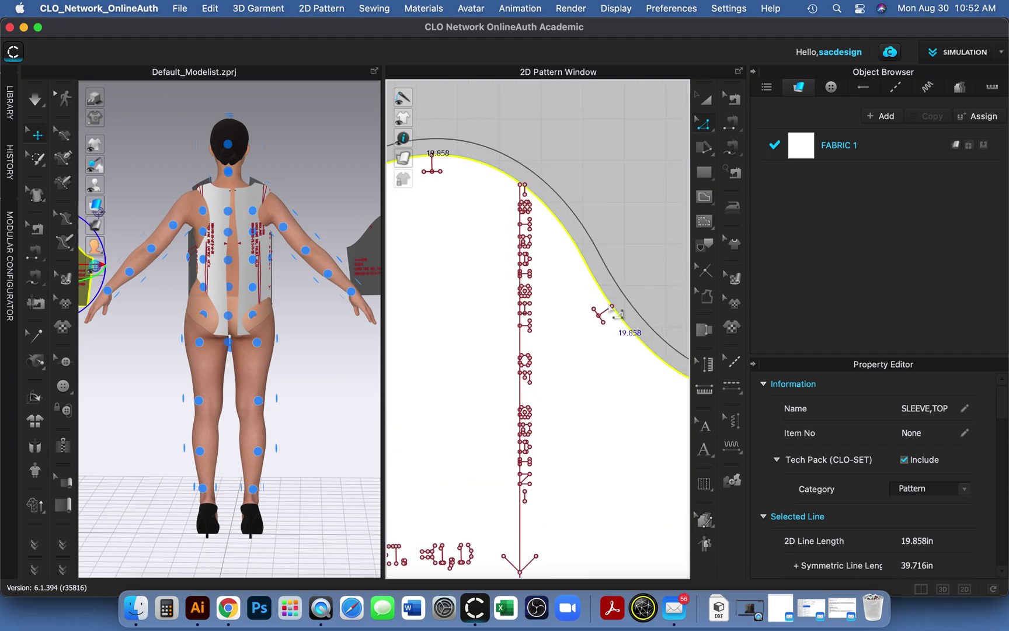
pyautogui.scroll(2, 620, 350)
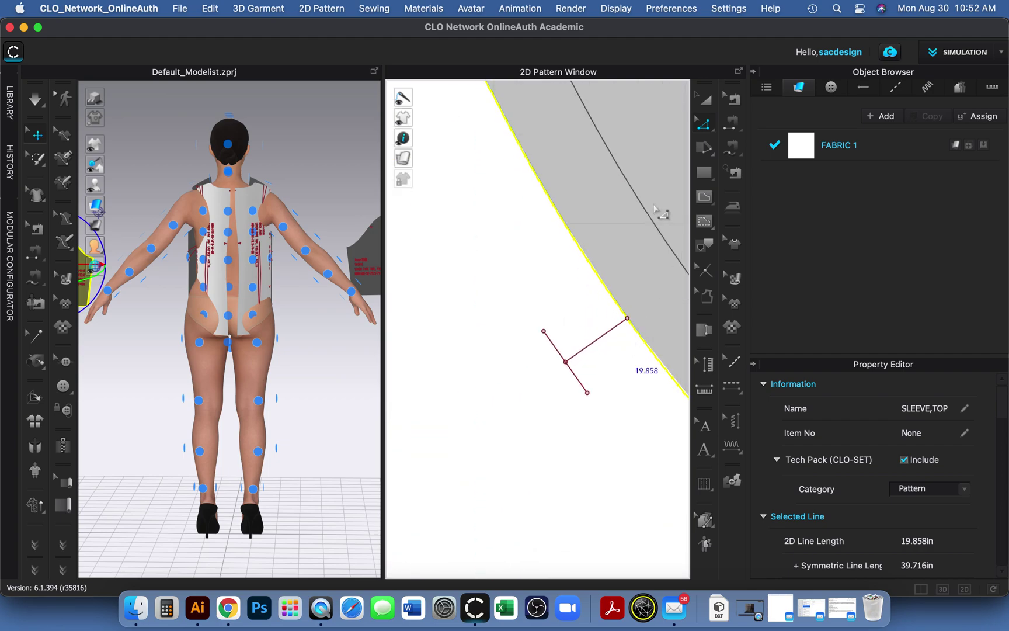
pyautogui.click(628, 321)
pyautogui.moveTo(628, 320)
pyautogui.mouseDown()
pyautogui.moveTo(609, 332)
pyautogui.moveTo(628, 339)
pyautogui.mouseUp()
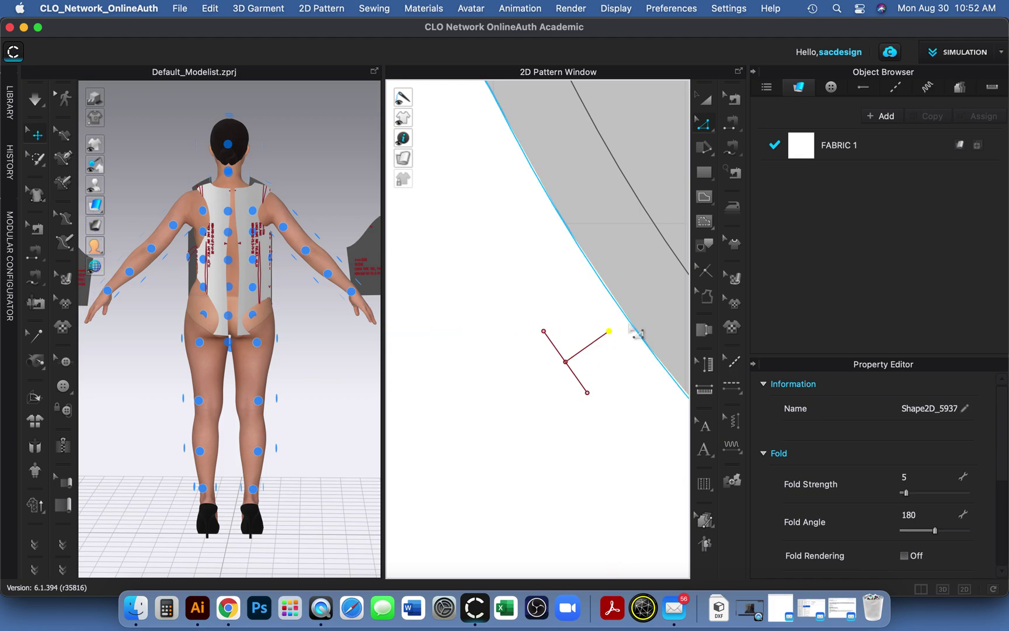
pyautogui.press('x')
pyautogui.click(627, 321)
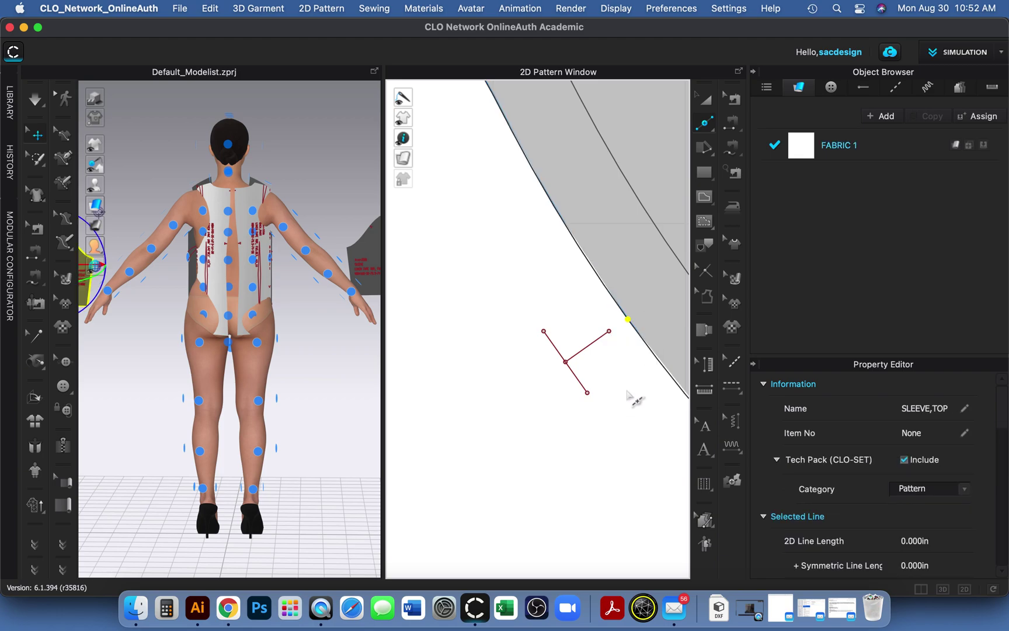
# Step: Select the sleeve cap segment between the new split point and the underarm corner to check its length against the armhole
pyautogui.scroll(-5, 627, 391)
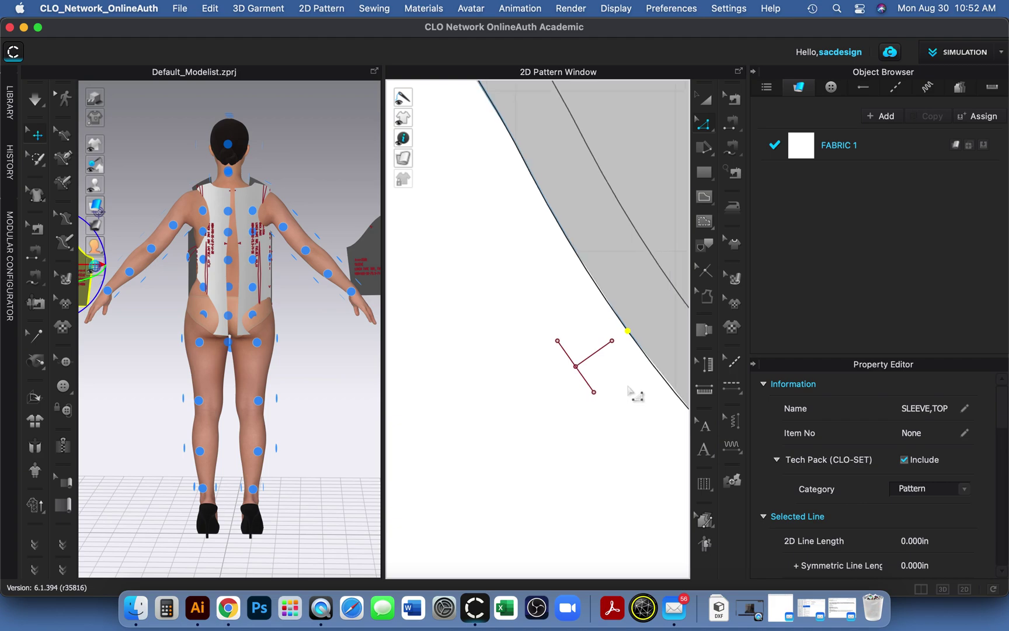
pyautogui.click(662, 403)
pyautogui.moveTo(626, 420); pyautogui.dragTo(462, 333, button='right')
pyautogui.scroll(-2, 553, 302)
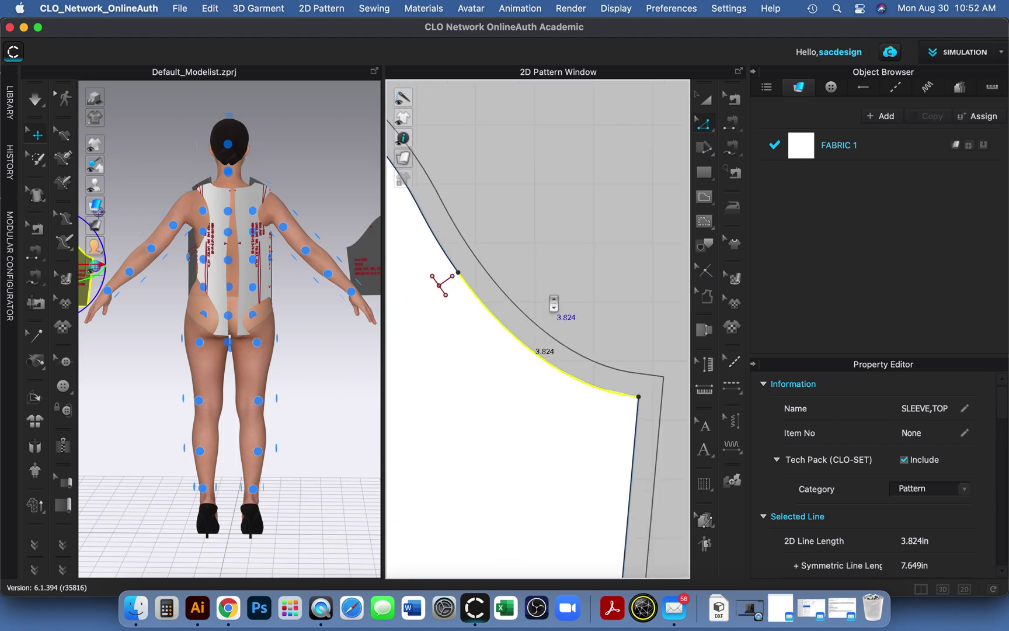
pyautogui.scroll(-4, 554, 303)
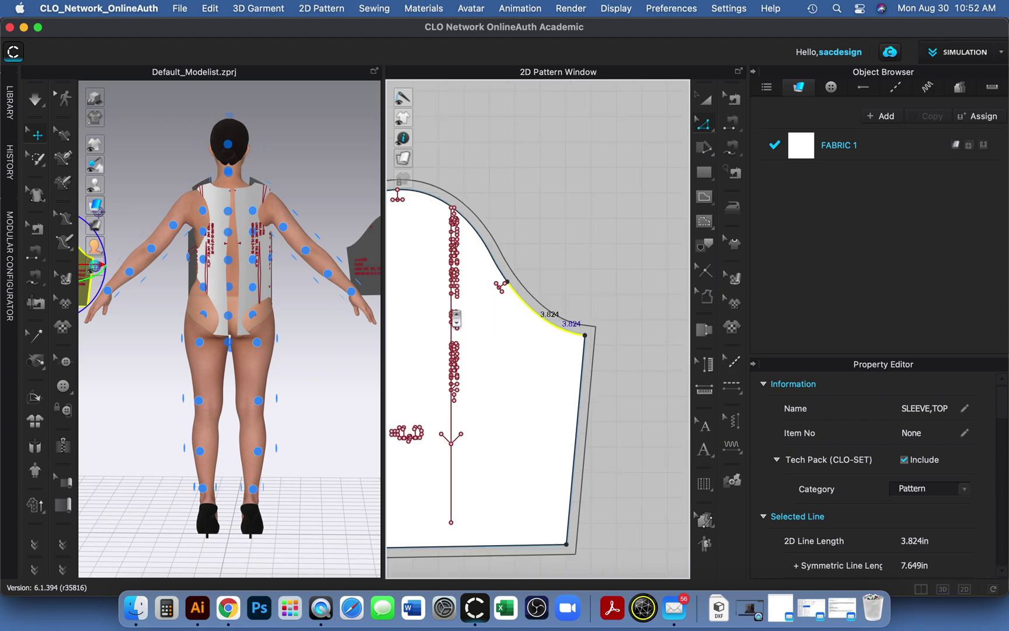
pyautogui.scroll(-3, 459, 318)
pyautogui.scroll(-2, 623, 268)
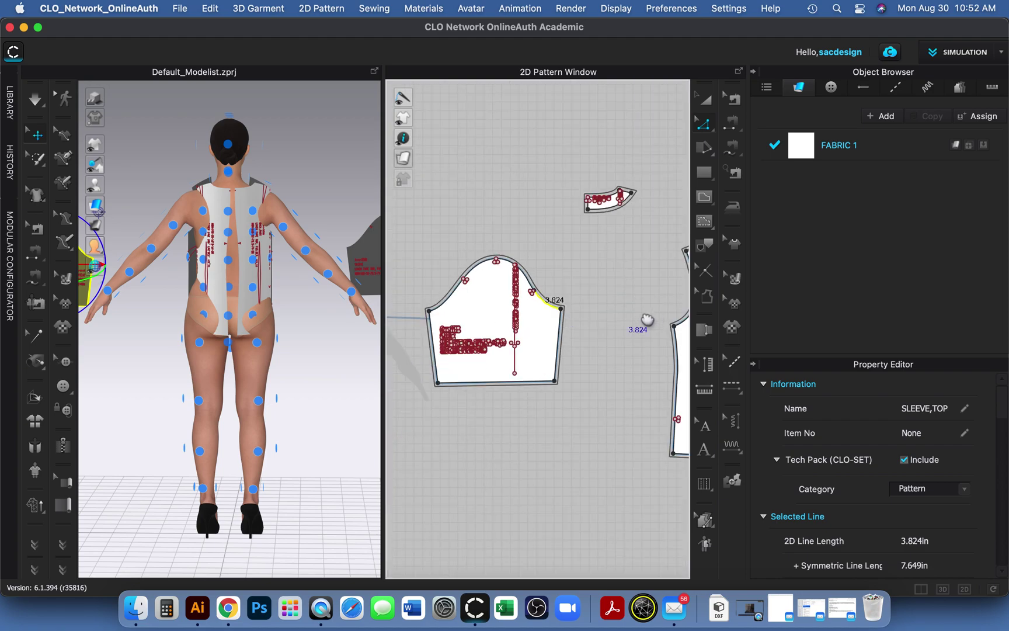
# Step: Select the back piece's armhole segment below the notch to check its length against the sleeve cap
pyautogui.moveTo(654, 317); pyautogui.dragTo(448, 332, button='right')
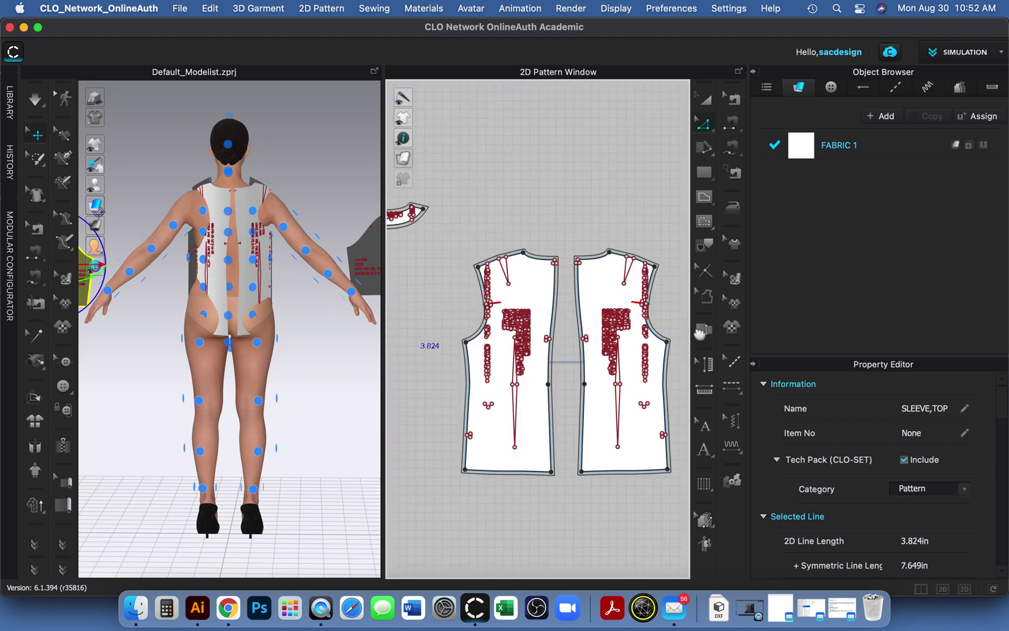
pyautogui.click(480, 339)
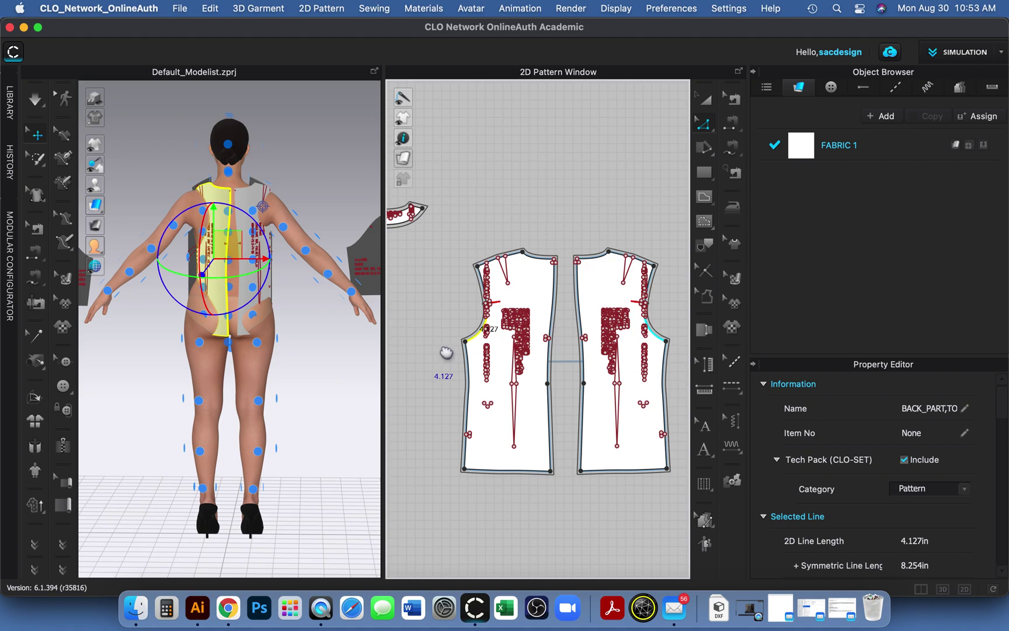
# Step: Pull the left-hand imported notch mark's end off the sleeve cap line and split the line there, about 5.52 in from the underarm corner
pyautogui.hscroll(-3, 445, 352)
pyautogui.moveTo(471, 353); pyautogui.dragTo(634, 336, button='middle')
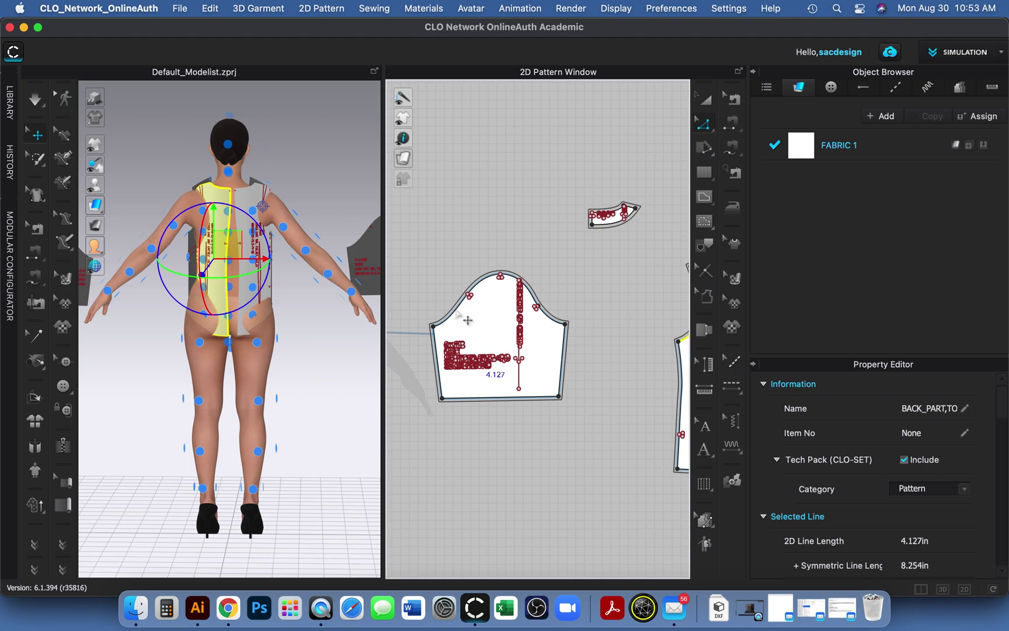
pyautogui.scroll(3, 468, 316)
pyautogui.scroll(5, 468, 320)
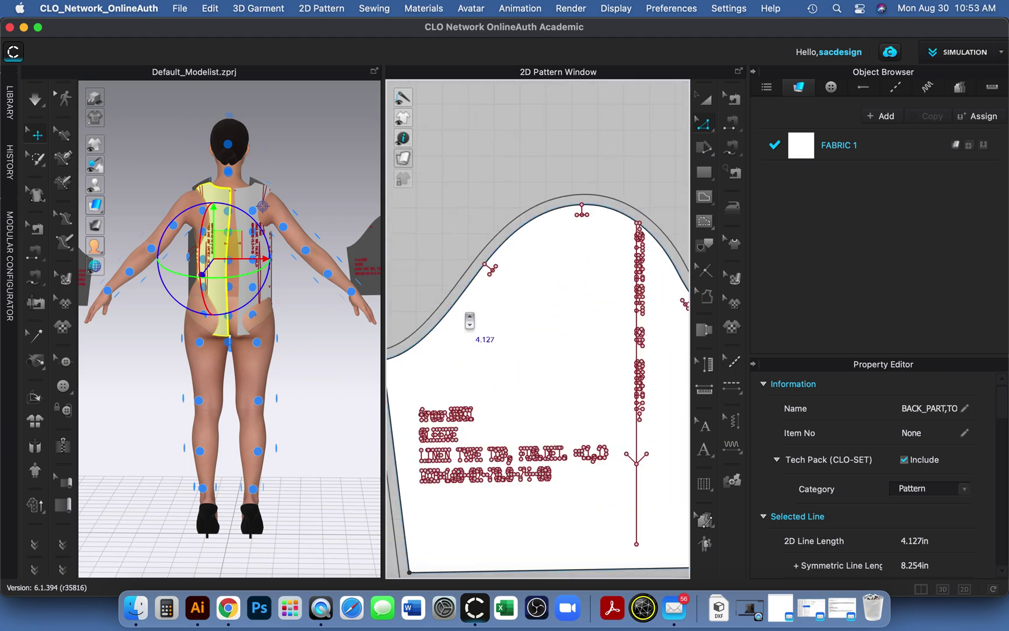
pyautogui.scroll(2, 541, 184)
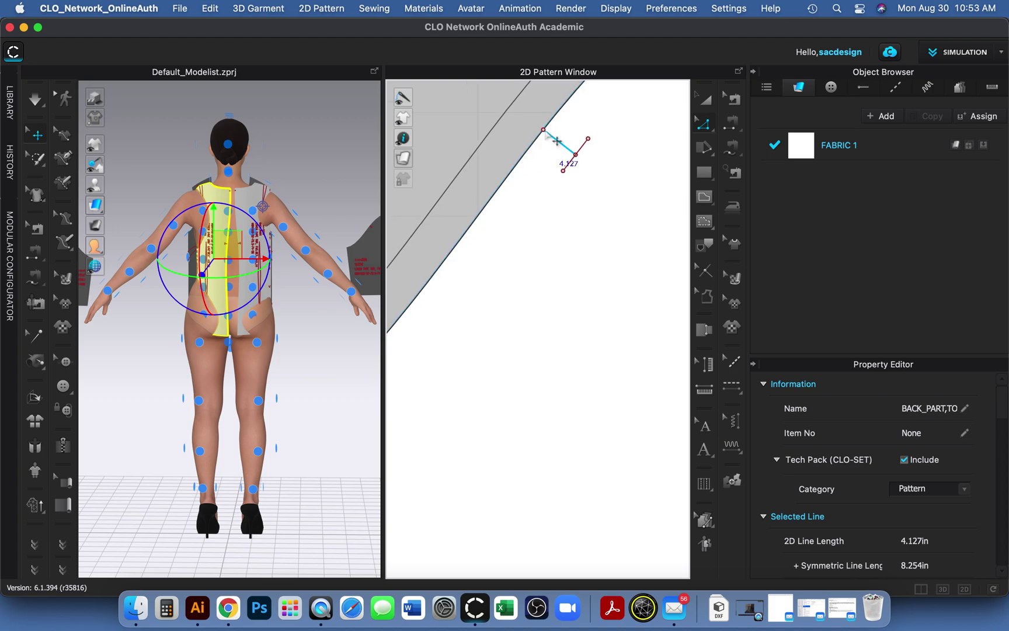
pyautogui.moveTo(556, 140)
pyautogui.mouseDown()
pyautogui.moveTo(564, 149)
pyautogui.moveTo(555, 139)
pyautogui.mouseUp()
pyautogui.press('c')
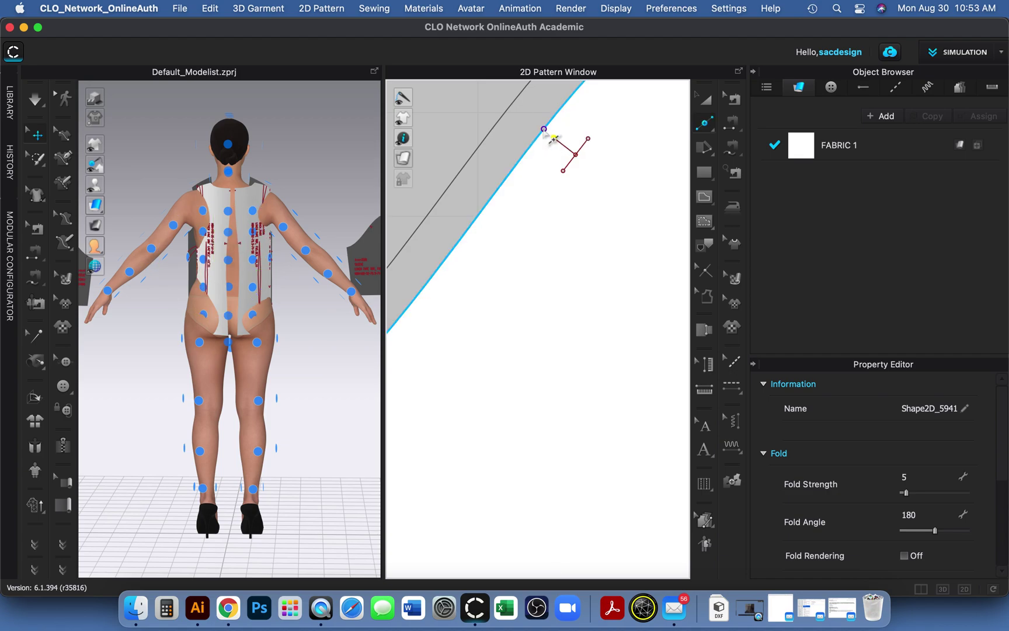
pyautogui.click(544, 129)
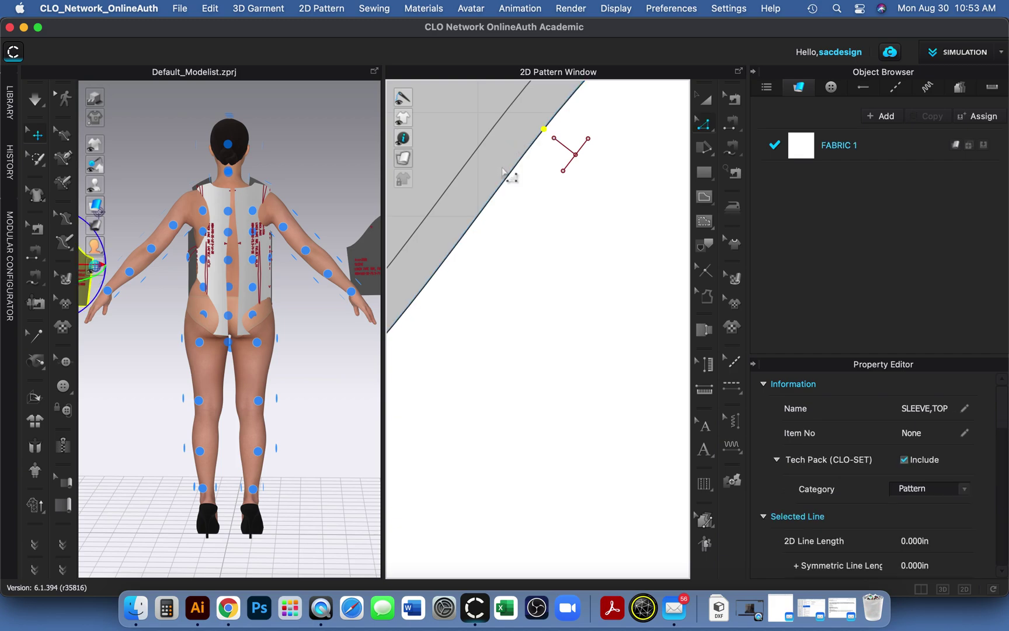
# Step: Select the left and right lower sleeve cap segments in turn to compare their lengths
pyautogui.click(510, 178)
pyautogui.click(508, 181)
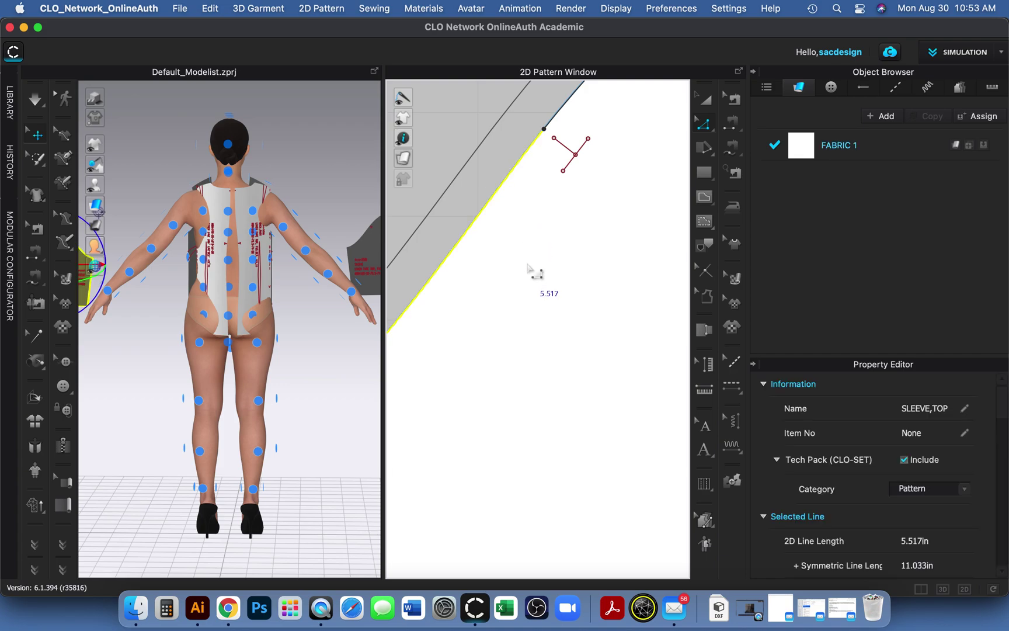
pyautogui.scroll(-5, 529, 268)
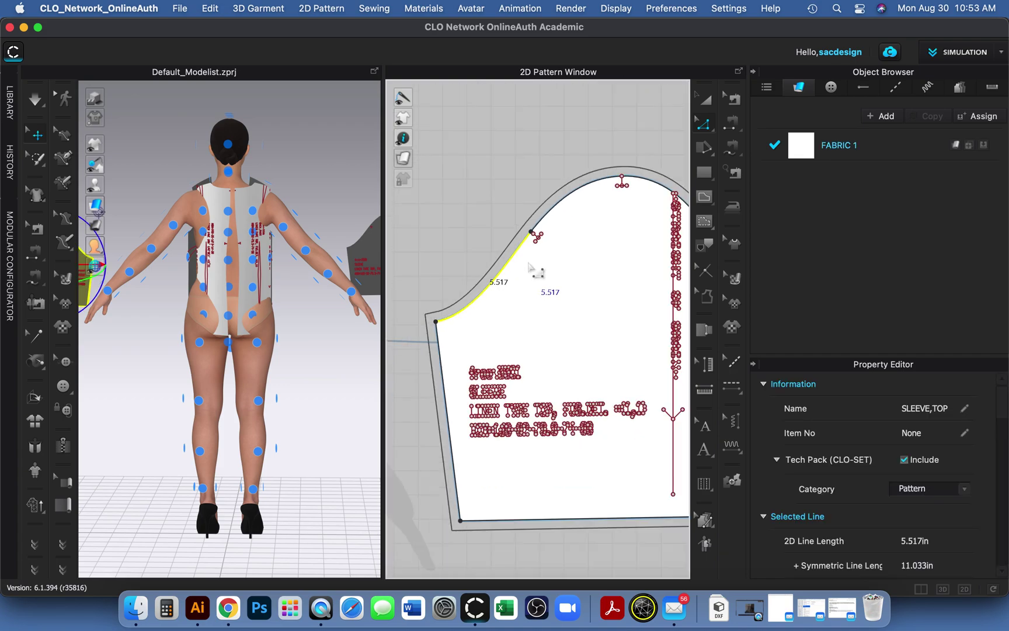
pyautogui.scroll(-2, 529, 267)
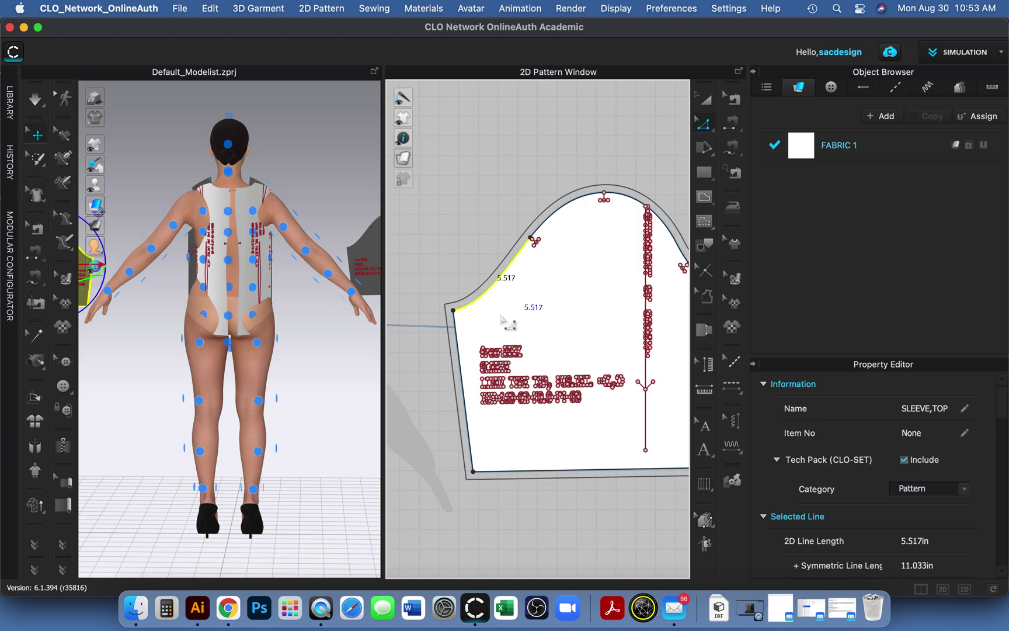
pyautogui.scroll(-5, 500, 316)
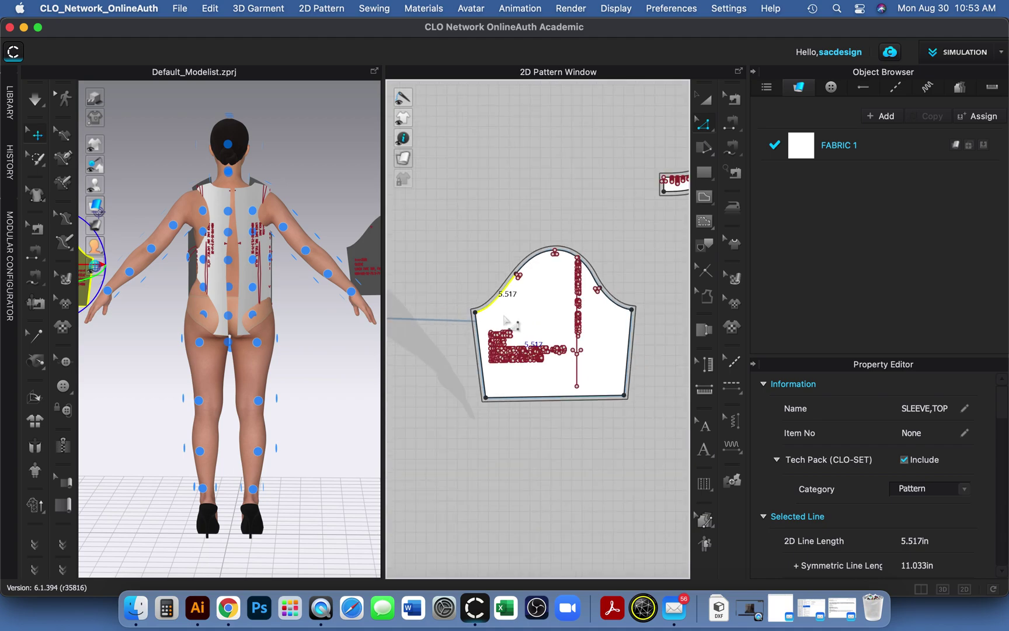
pyautogui.moveTo(435, 381)
pyautogui.mouseDown(button='right')
pyautogui.moveTo(446, 388)
pyautogui.moveTo(439, 383)
pyautogui.mouseUp(button='right')
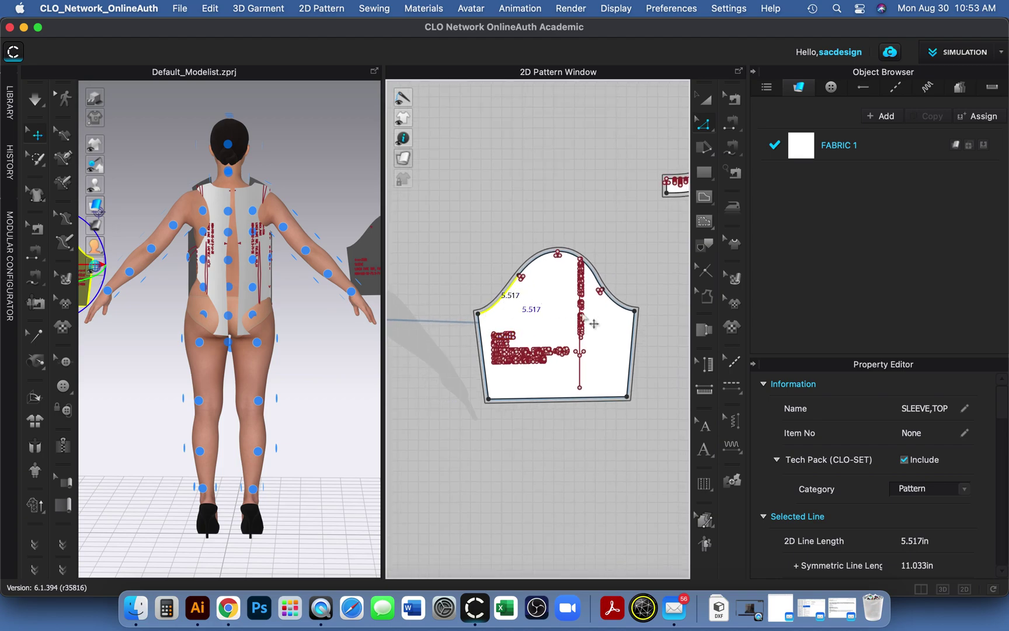
pyautogui.click(625, 314)
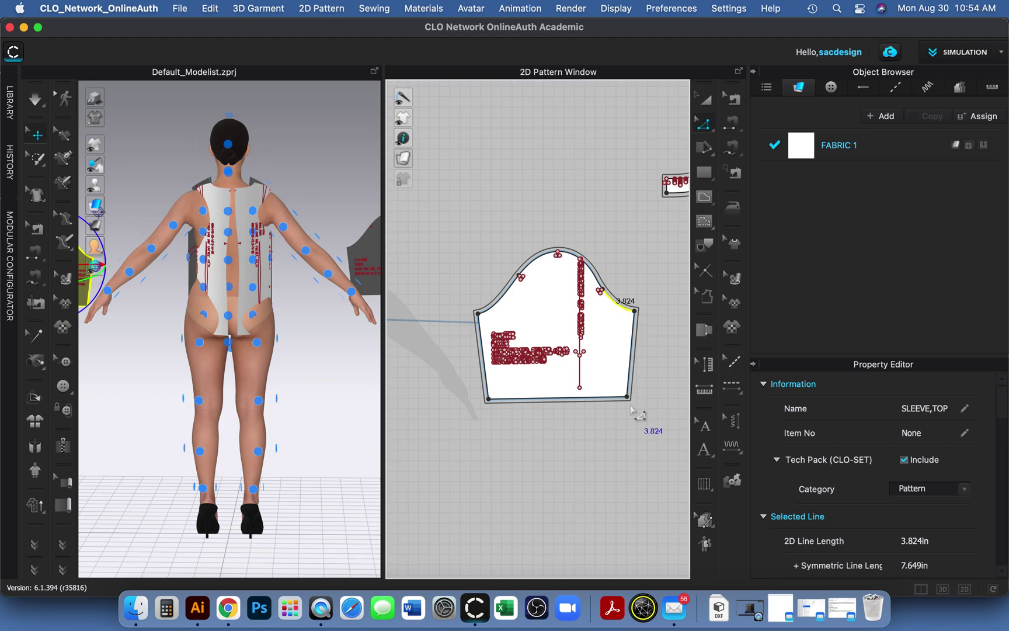
# Step: Delete the imported notch mark lines beside the left split point on the sleeve cap
pyautogui.scroll(-3, 631, 409)
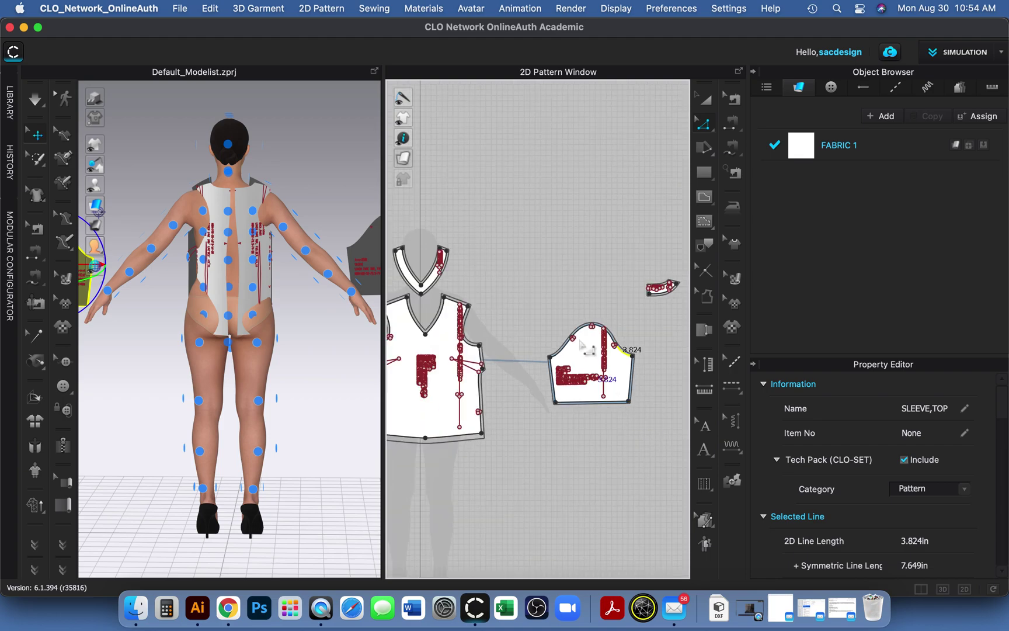
pyautogui.scroll(6, 578, 342)
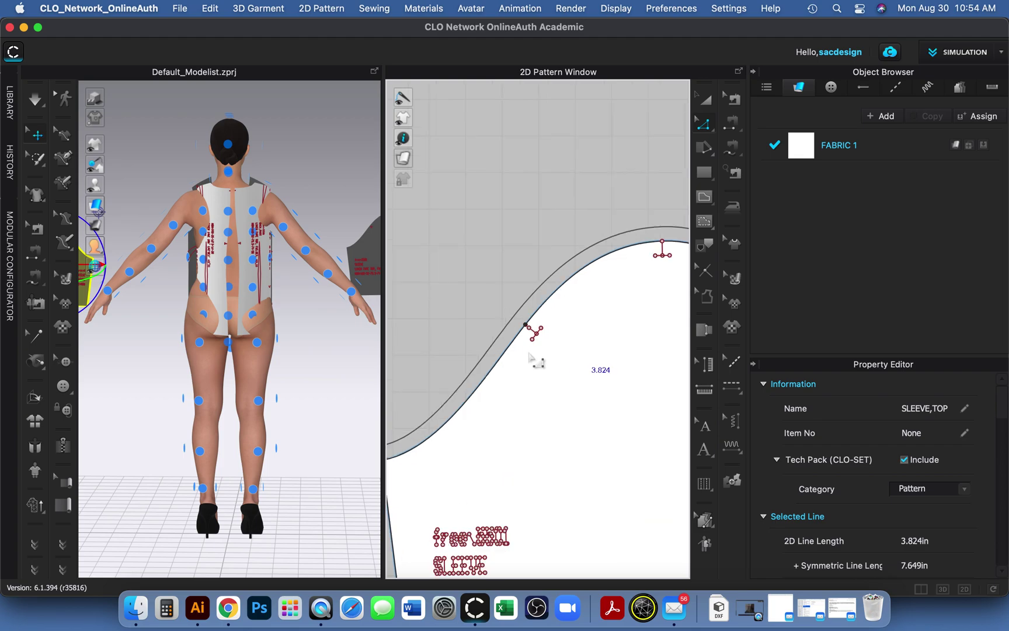
pyautogui.scroll(3, 543, 338)
pyautogui.click(542, 320)
pyautogui.click(551, 331)
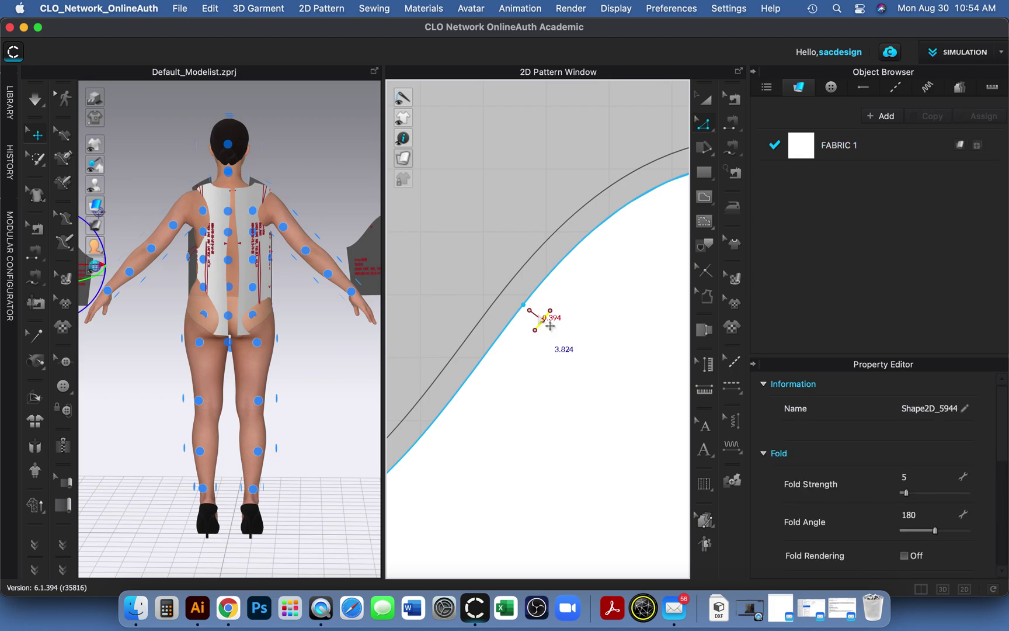
pyautogui.click(540, 315)
pyautogui.click(551, 327)
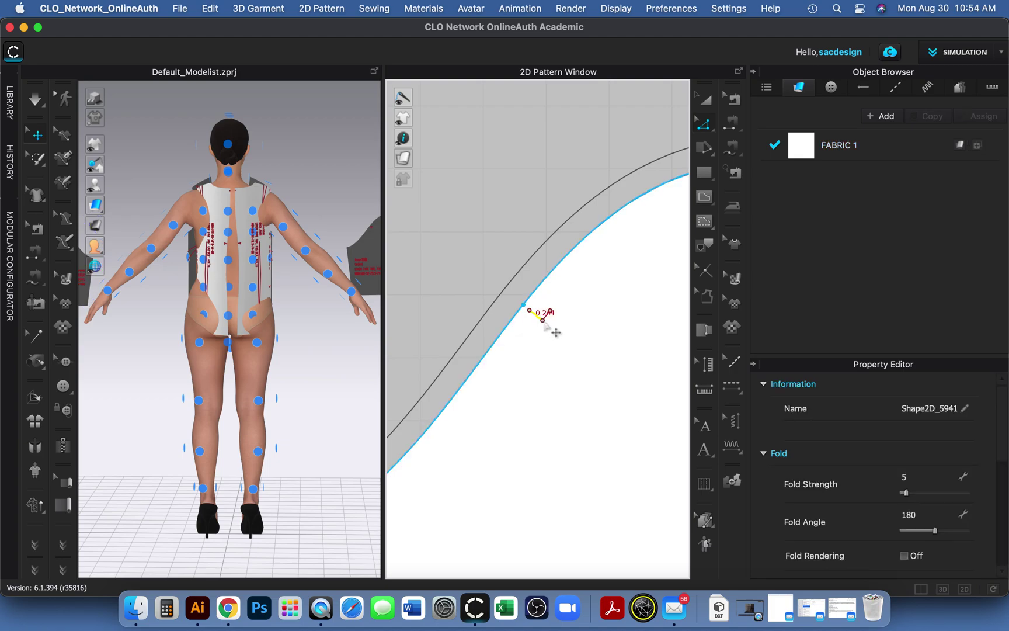
pyautogui.click(546, 312)
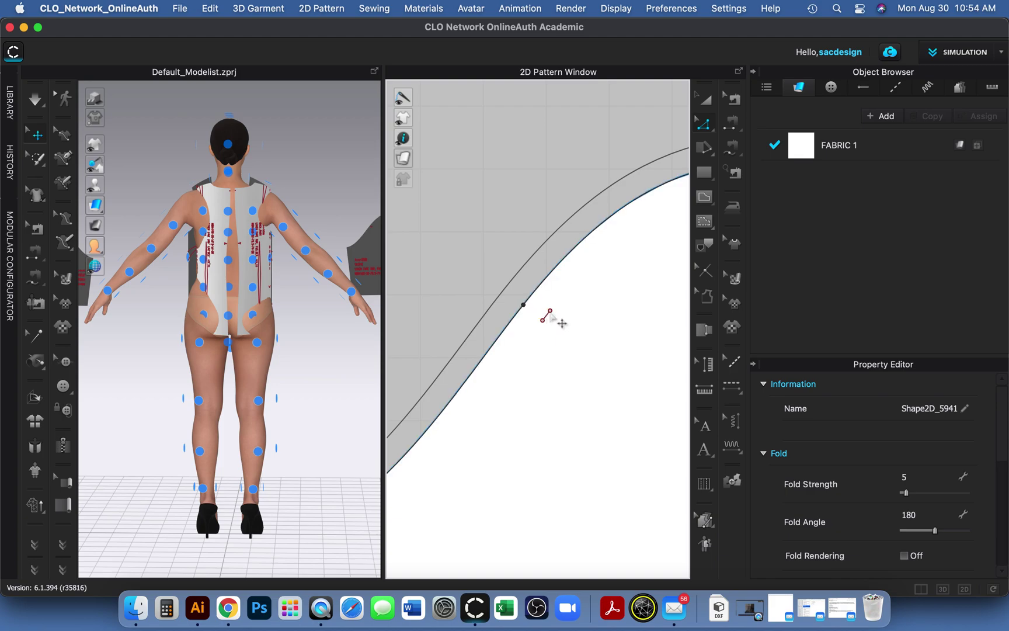
pyautogui.click(543, 318)
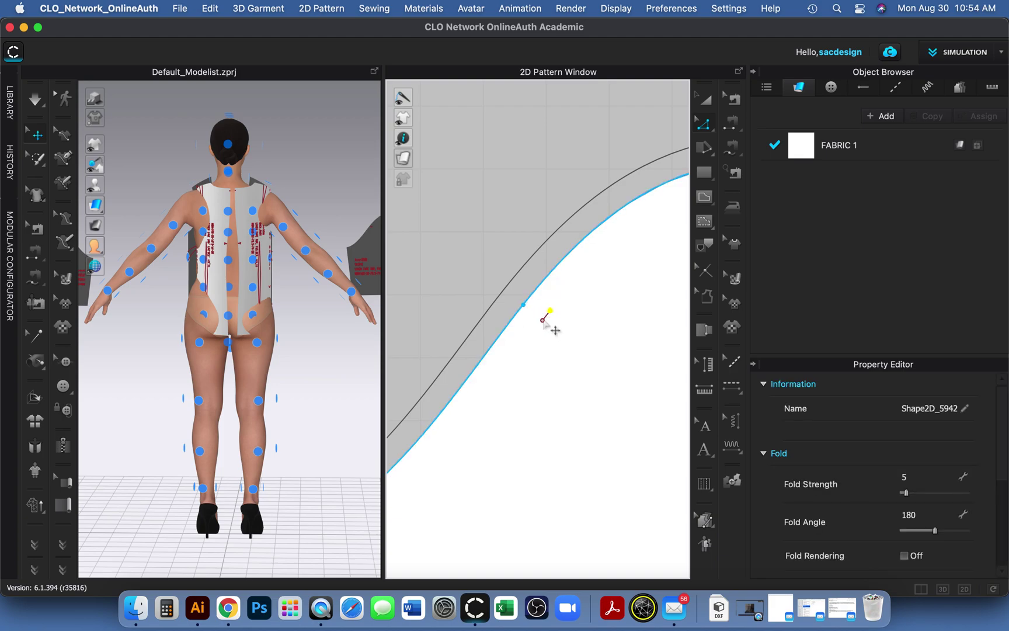
pyautogui.click(541, 323)
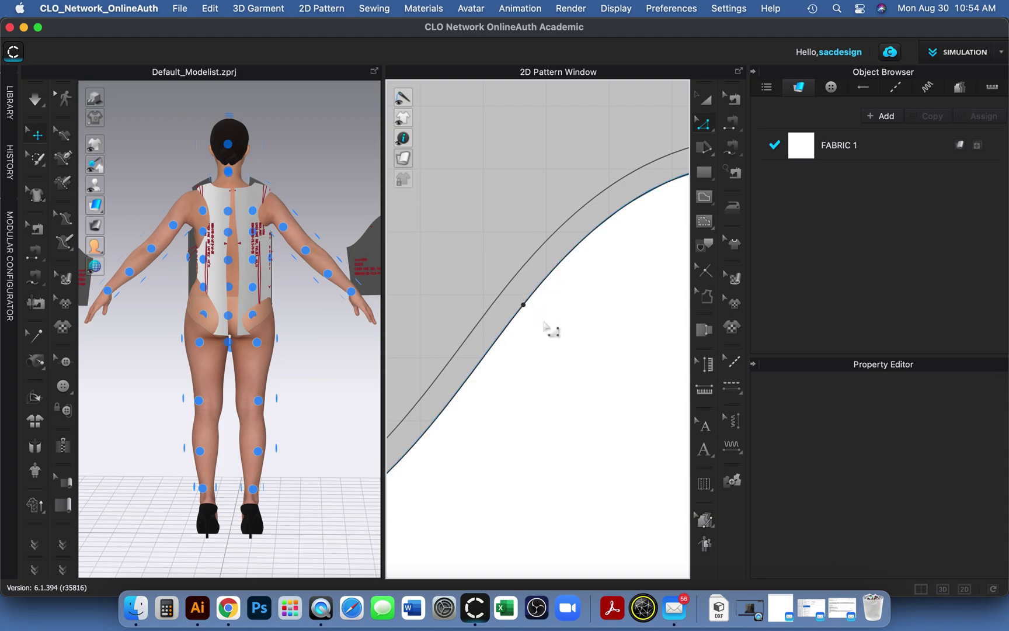
# Step: Add a double notch to the sleeve cap, one at the left split point and a second just below it
pyautogui.click(704, 270)
pyautogui.click(524, 306)
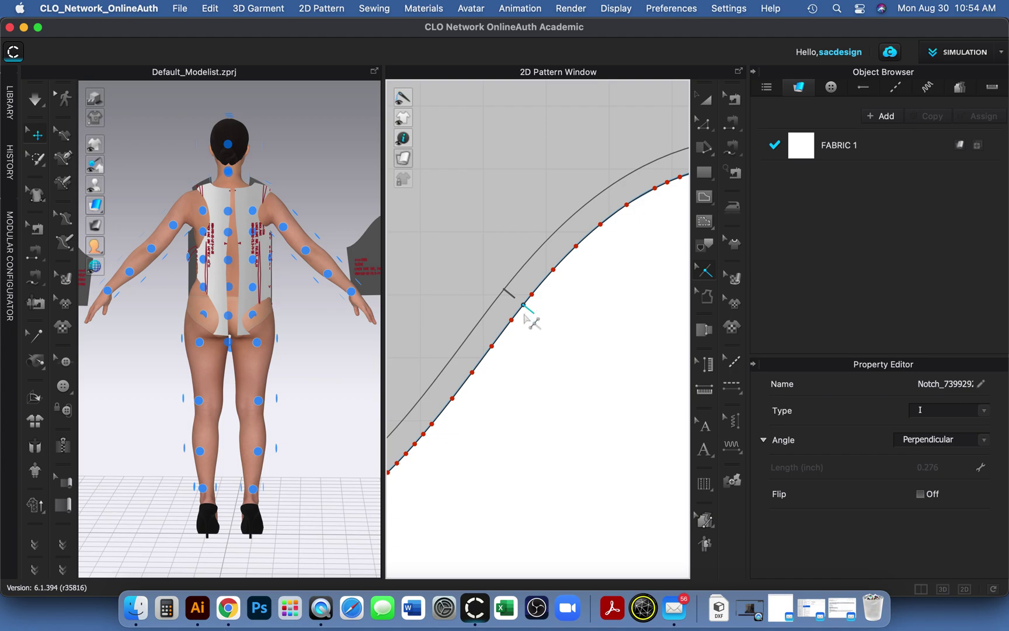
pyautogui.click(512, 322)
# Step: Examine the mirrored sleeve's cap, its double notch and the single notch side against the front piece
pyautogui.scroll(-5, 553, 373)
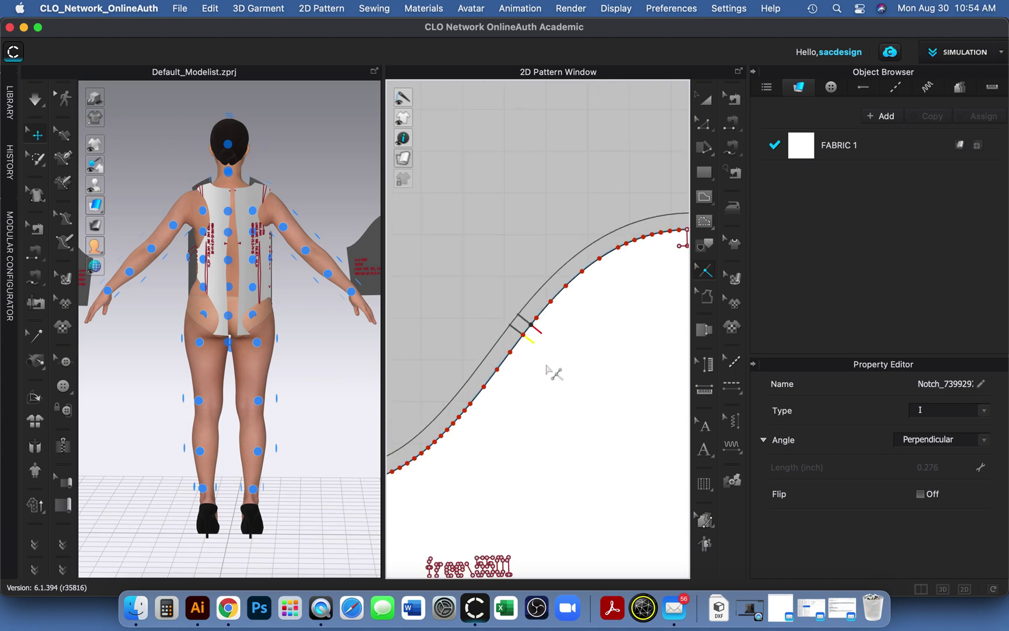
pyautogui.scroll(-4, 550, 374)
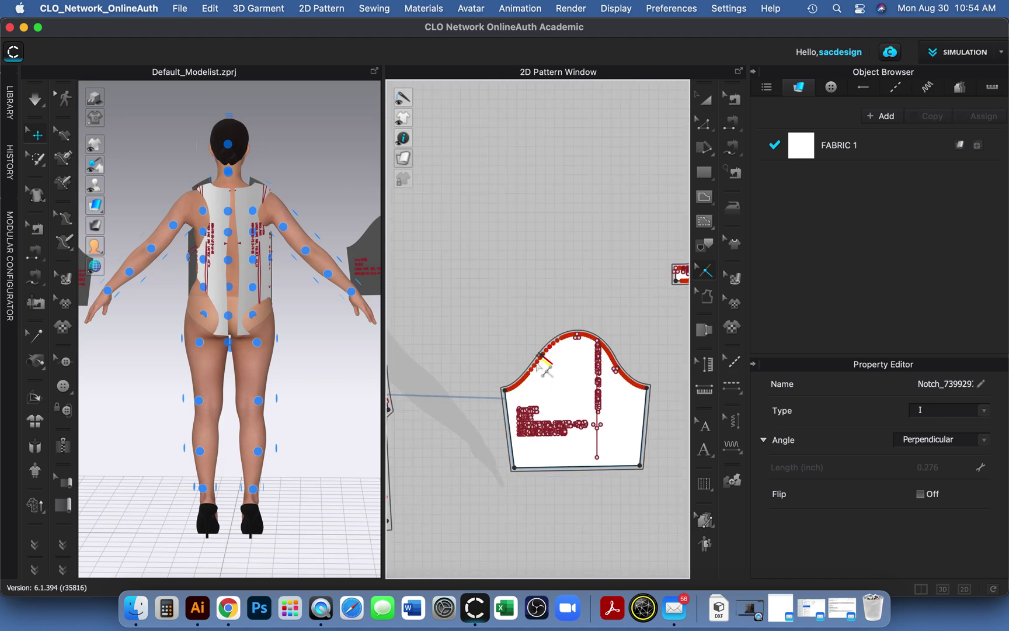
pyautogui.scroll(-6, 540, 355)
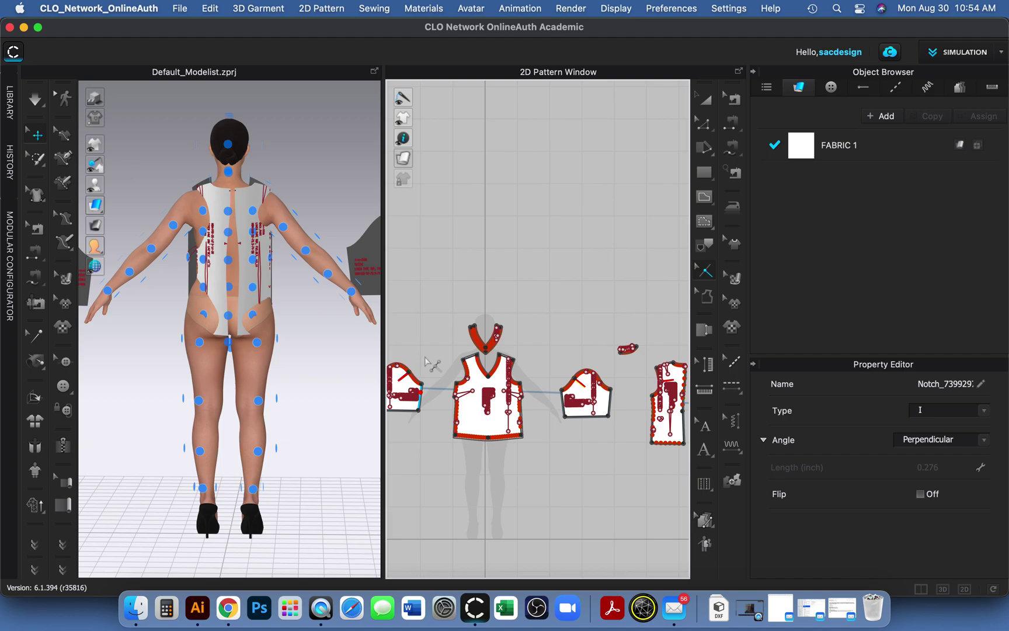
pyautogui.moveTo(520, 340); pyautogui.dragTo(633, 330, button='right')
pyautogui.moveTo(533, 425); pyautogui.dragTo(531, 425, button='right')
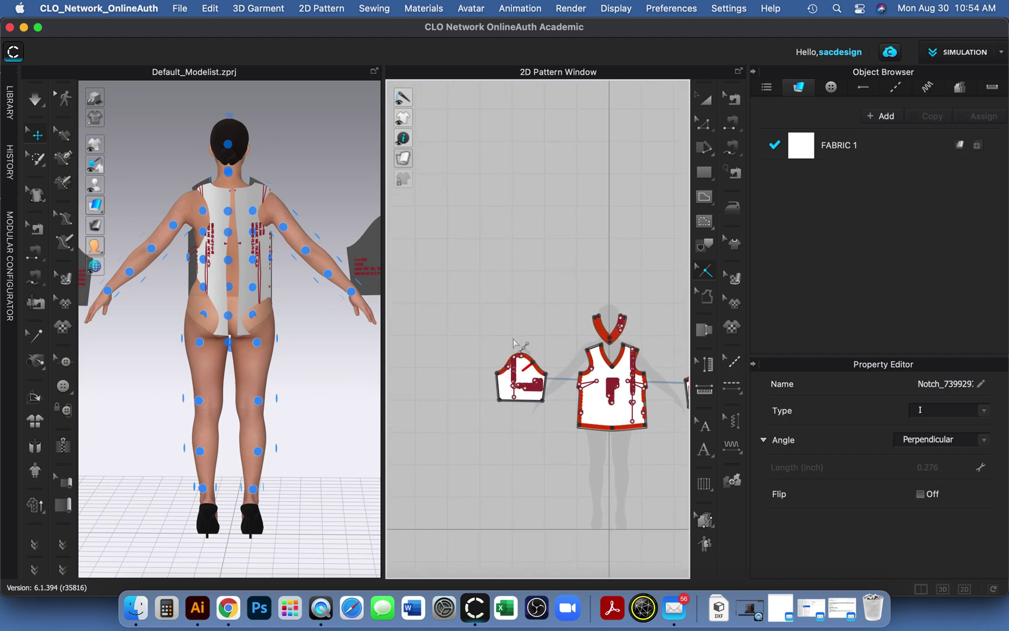
pyautogui.scroll(6, 520, 385)
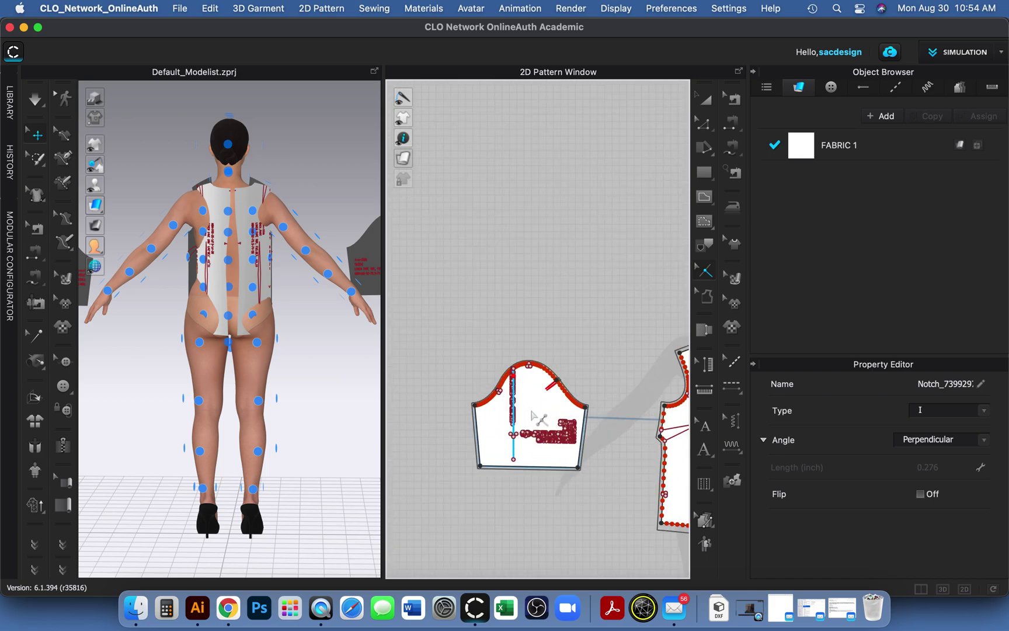
pyautogui.scroll(8, 518, 413)
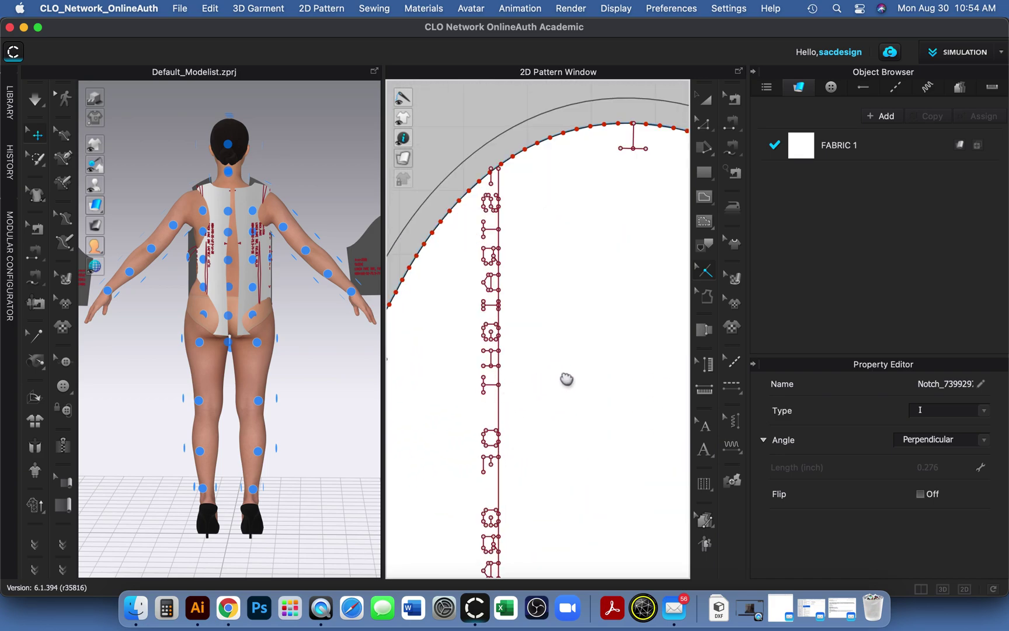
pyautogui.hscroll(-5, 604, 378)
pyautogui.hscroll(1, 603, 377)
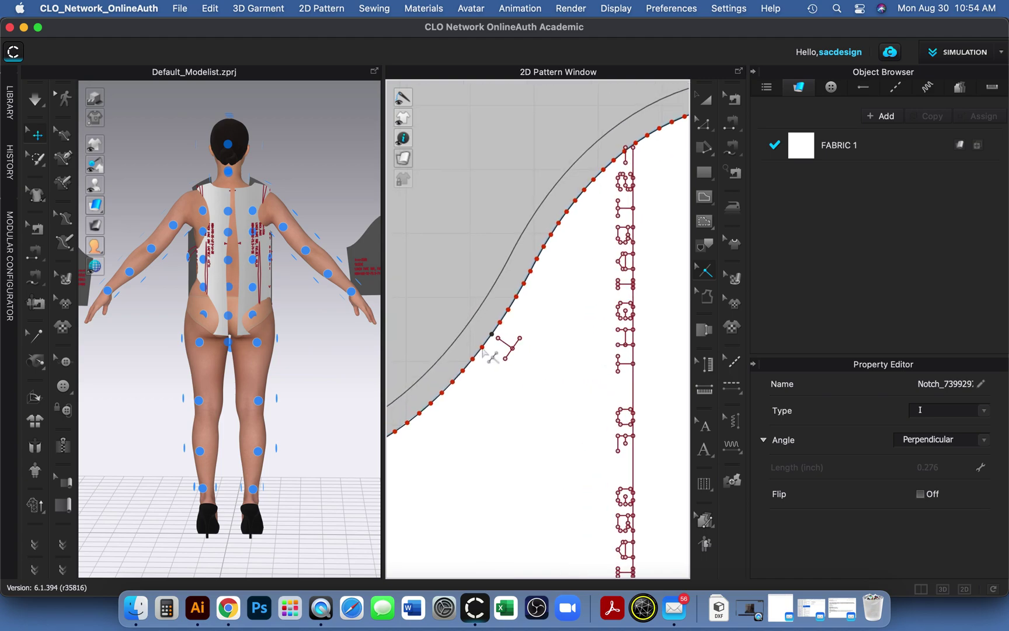
pyautogui.scroll(-6, 559, 387)
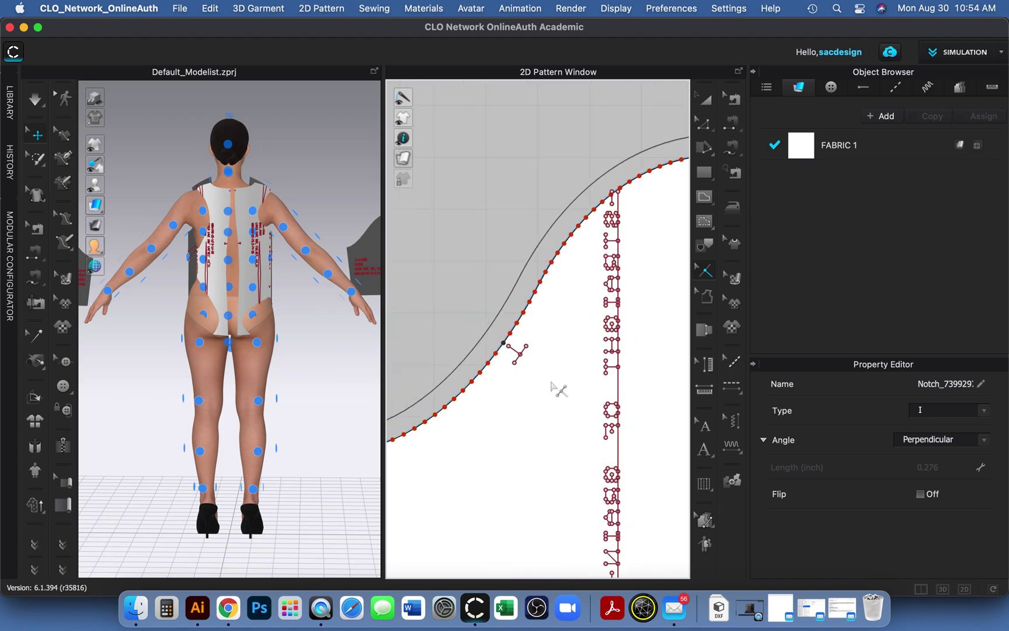
pyautogui.scroll(-5, 603, 427)
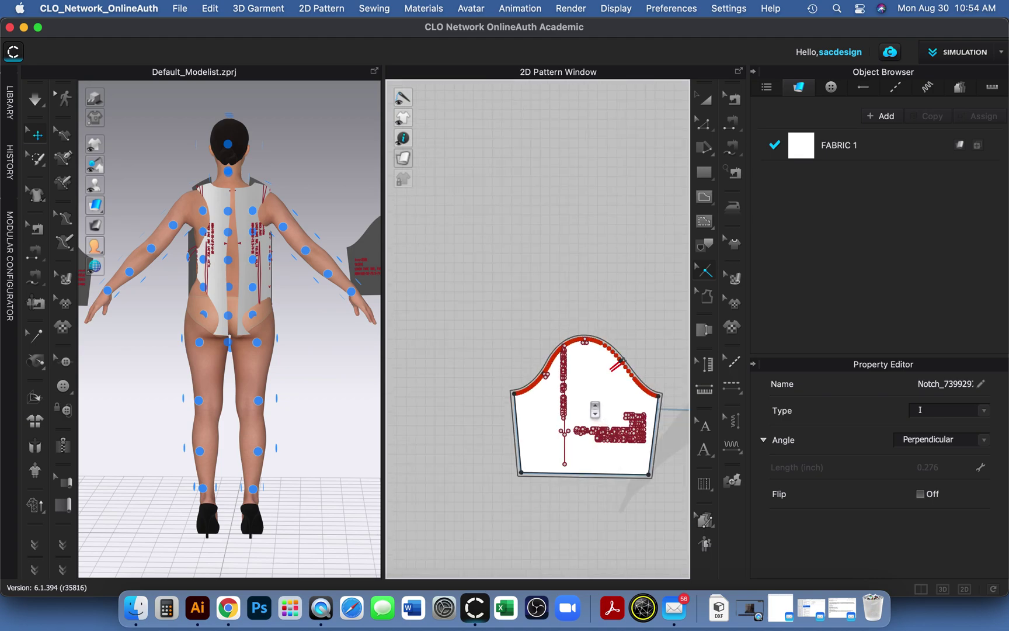
pyautogui.hscroll(2, 510, 387)
pyautogui.hscroll(4, 485, 372)
pyautogui.scroll(-1, 478, 362)
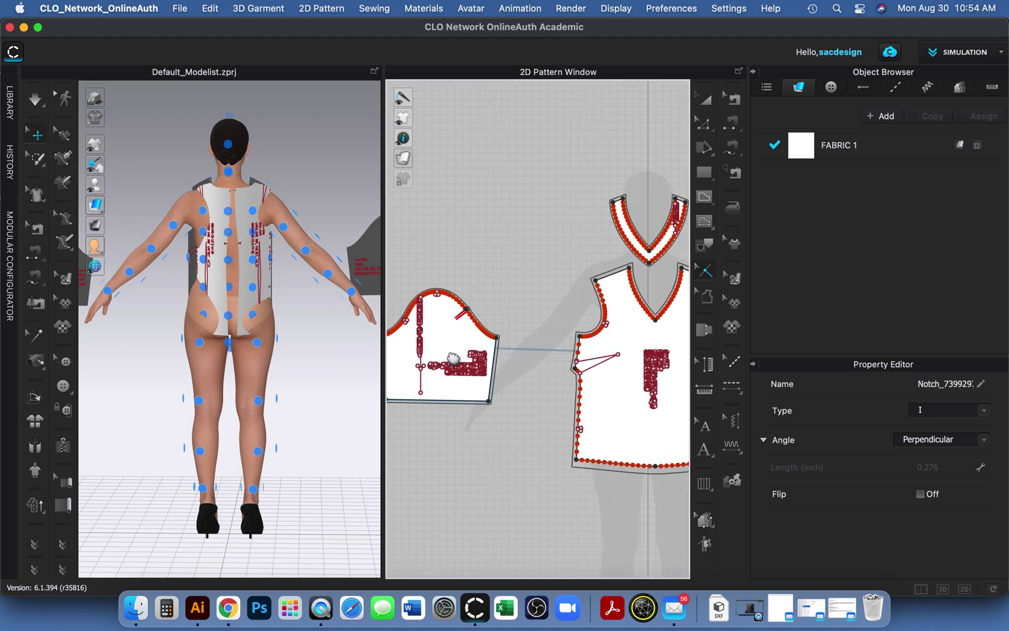
pyautogui.hscroll(-1, 473, 354)
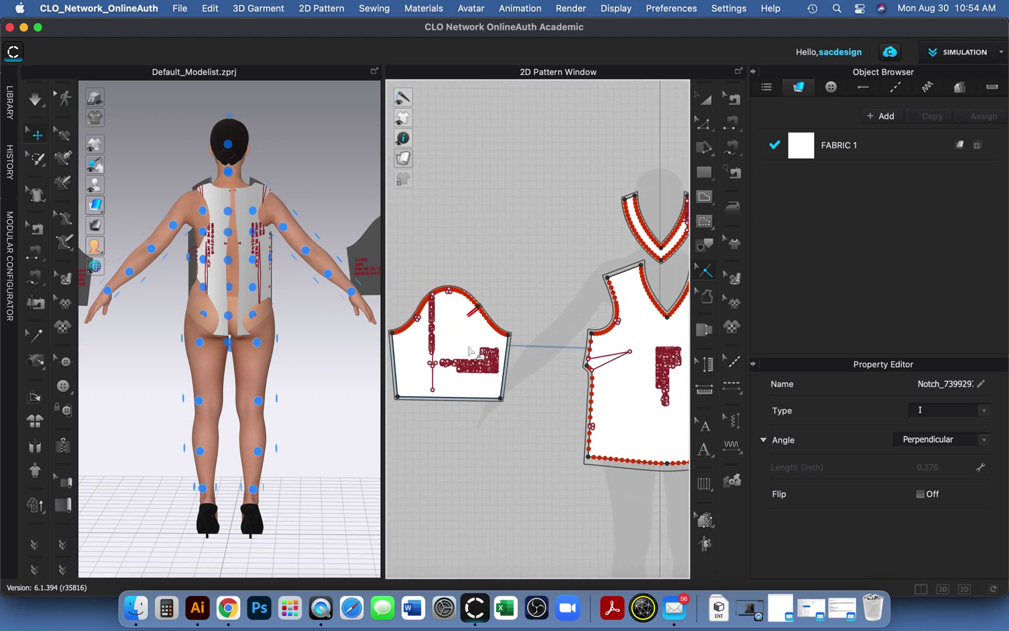
pyautogui.scroll(-6, 474, 355)
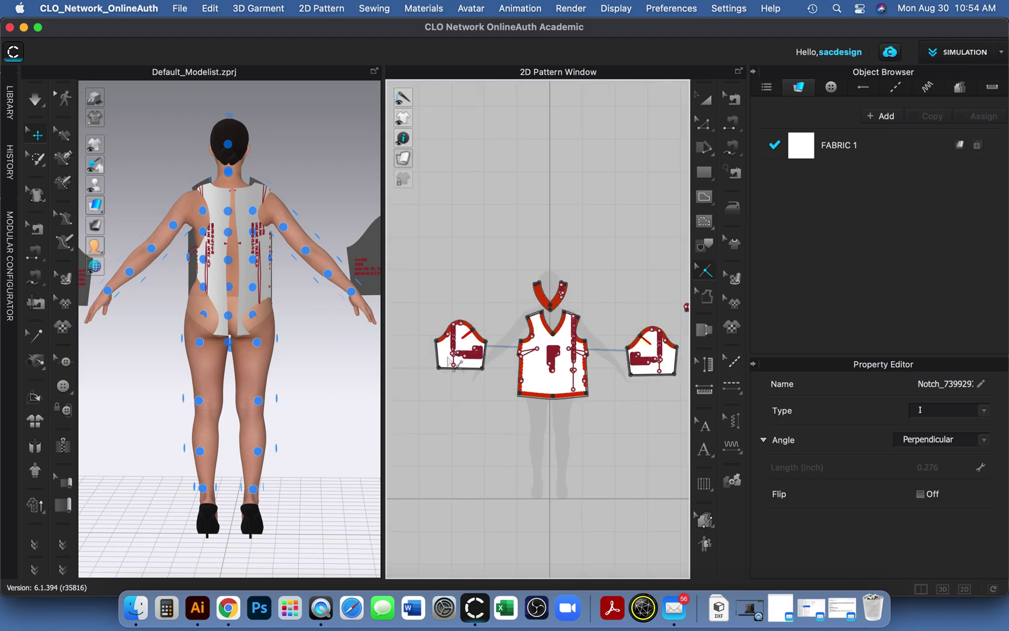
# Step: Arrange the sleeve and its mirrored pair around the avatar's upper arms using the outer arm arrangement point
pyautogui.click(706, 101)
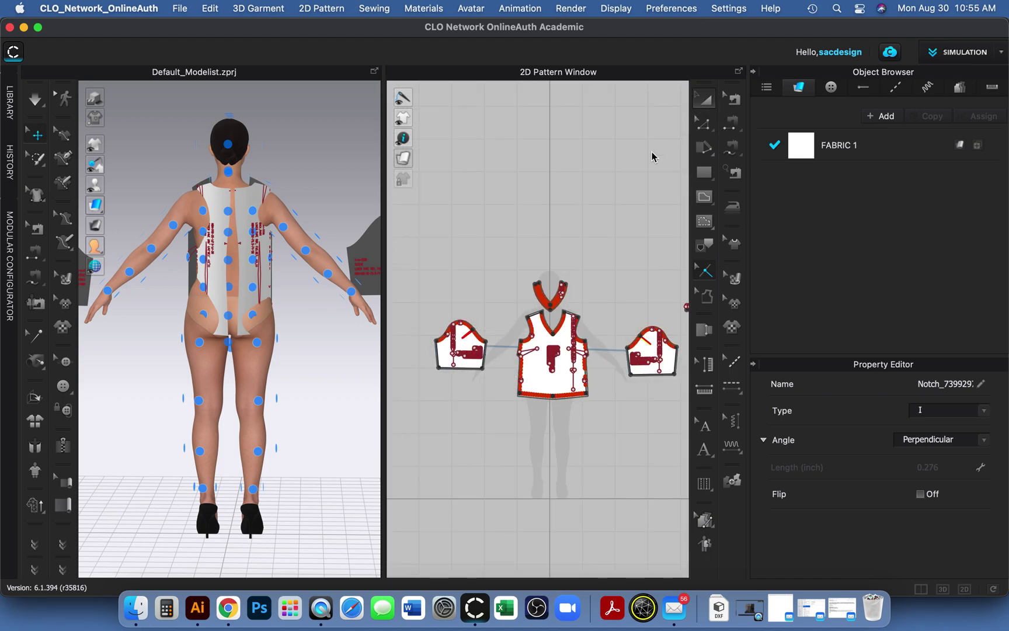
pyautogui.click(444, 353)
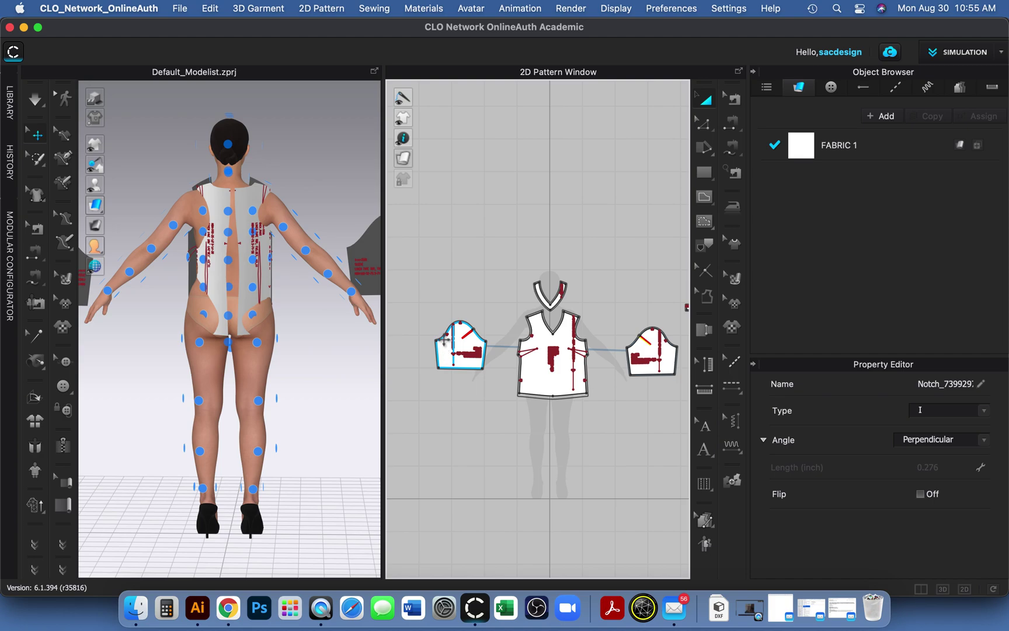
pyautogui.click(447, 336)
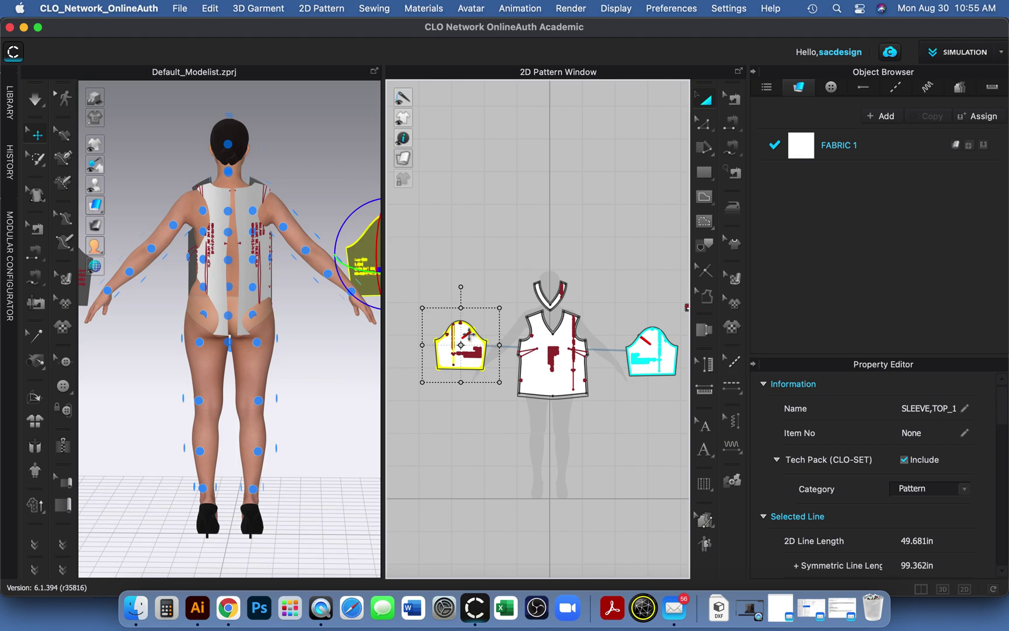
pyautogui.click(145, 127)
pyautogui.press('2')
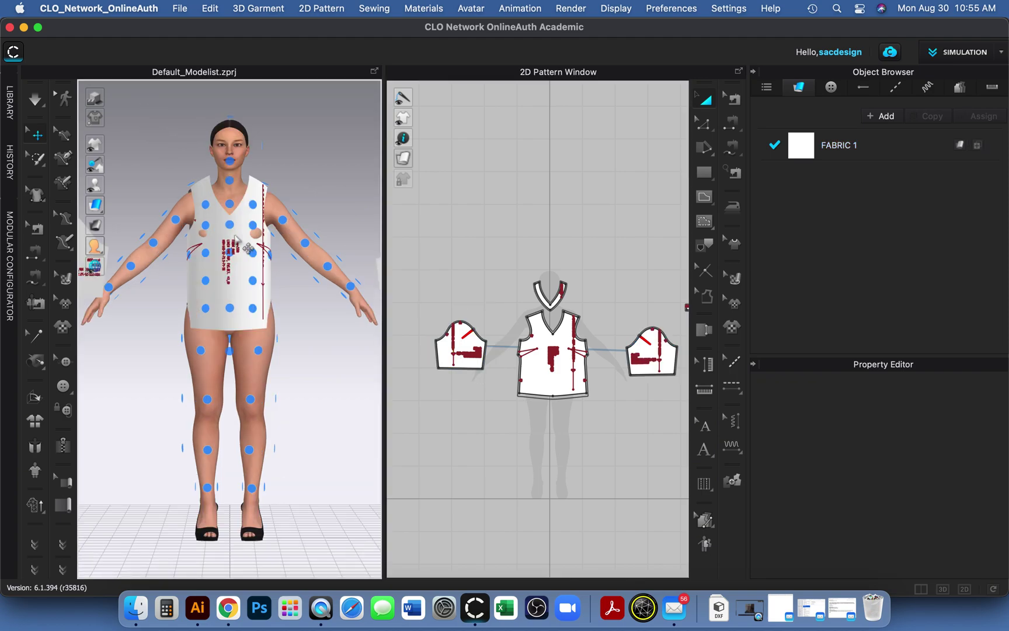
pyautogui.click(447, 344)
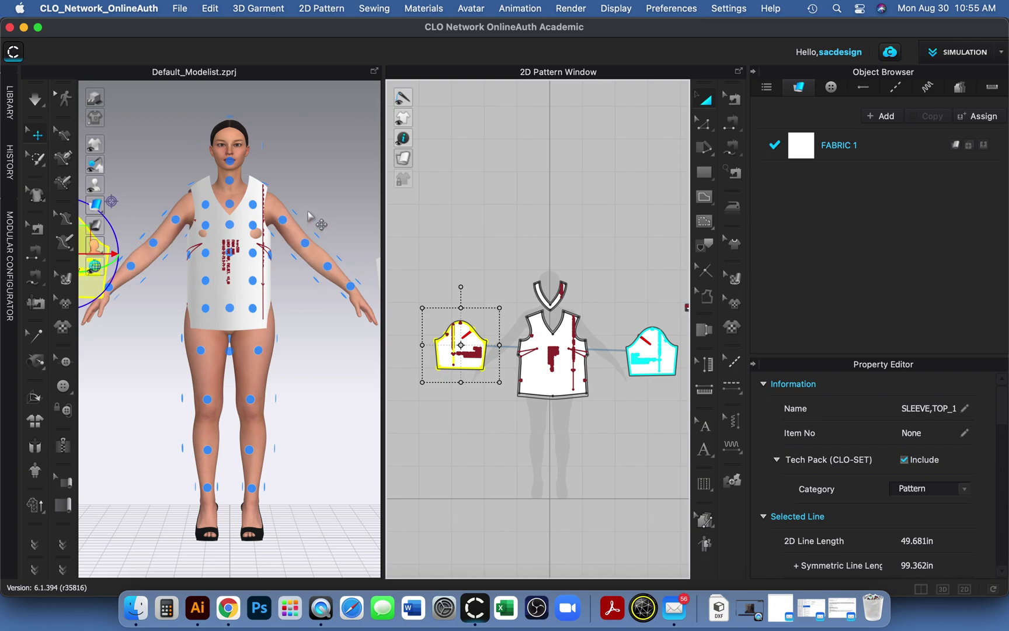
pyautogui.moveTo(326, 207); pyautogui.dragTo(258, 257, button='right')
pyautogui.press('4')
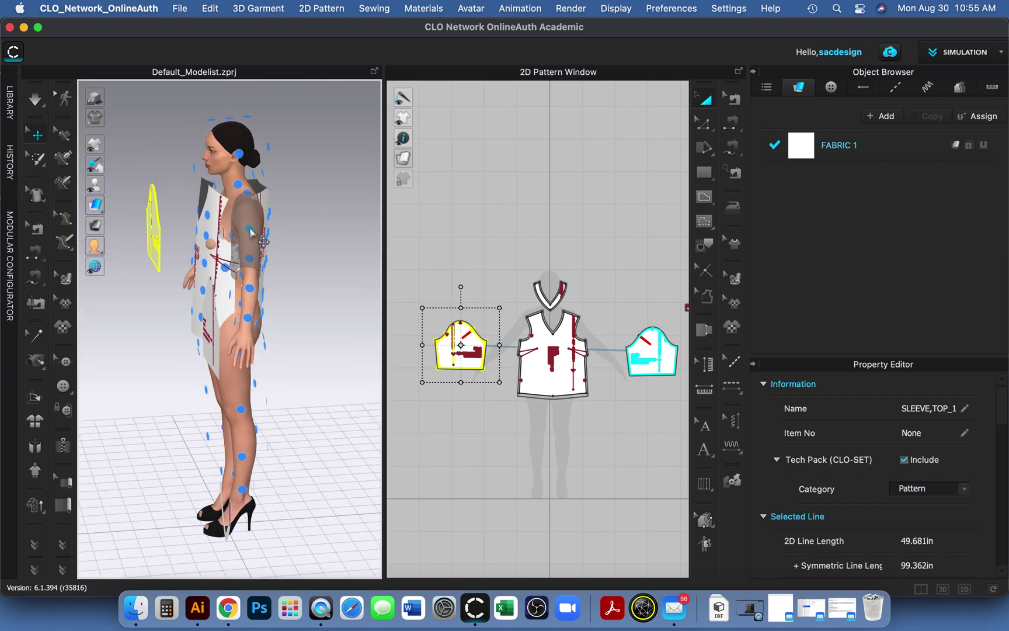
pyautogui.click(250, 233)
pyautogui.moveTo(150, 368); pyautogui.dragTo(228, 349, button='right')
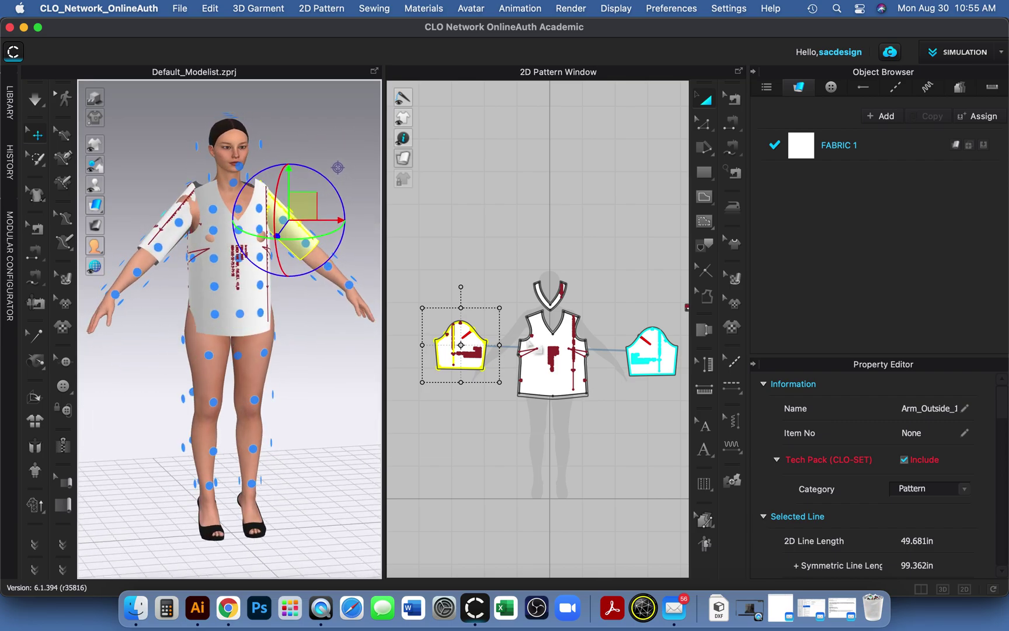
# Step: Delete the V-shaped neck facing piece above the front piece from the pattern layout
pyautogui.scroll(-3, 628, 299)
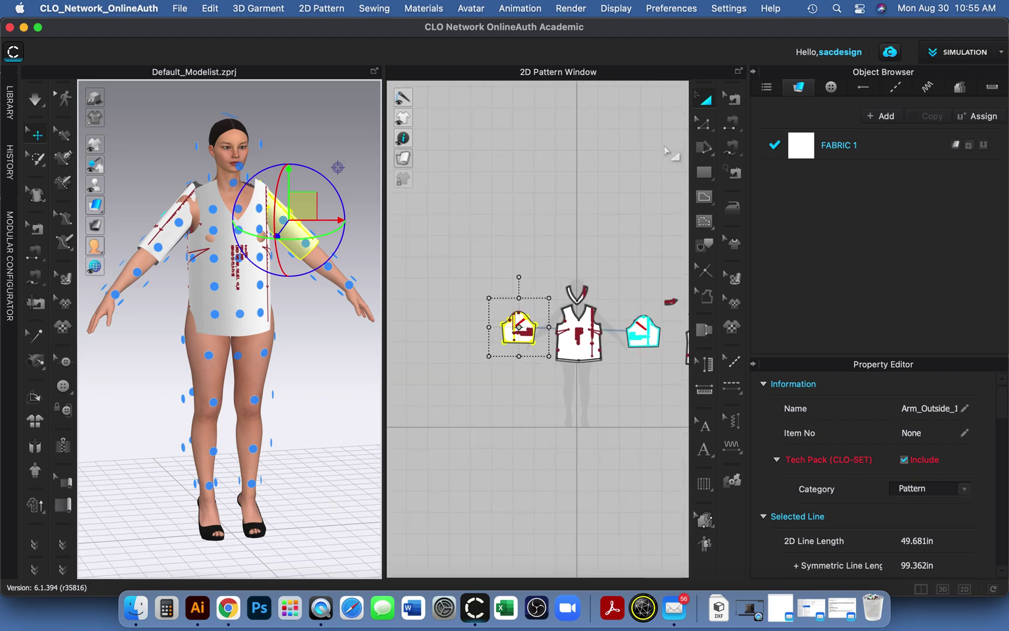
pyautogui.click(557, 271)
pyautogui.moveTo(558, 270); pyautogui.dragTo(592, 300)
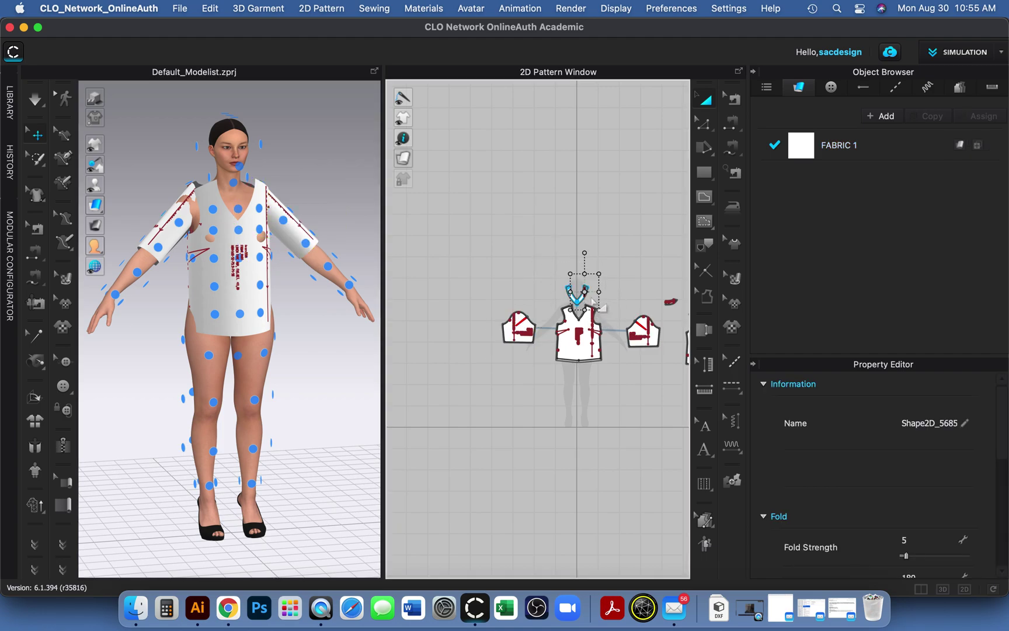
pyautogui.click(636, 290)
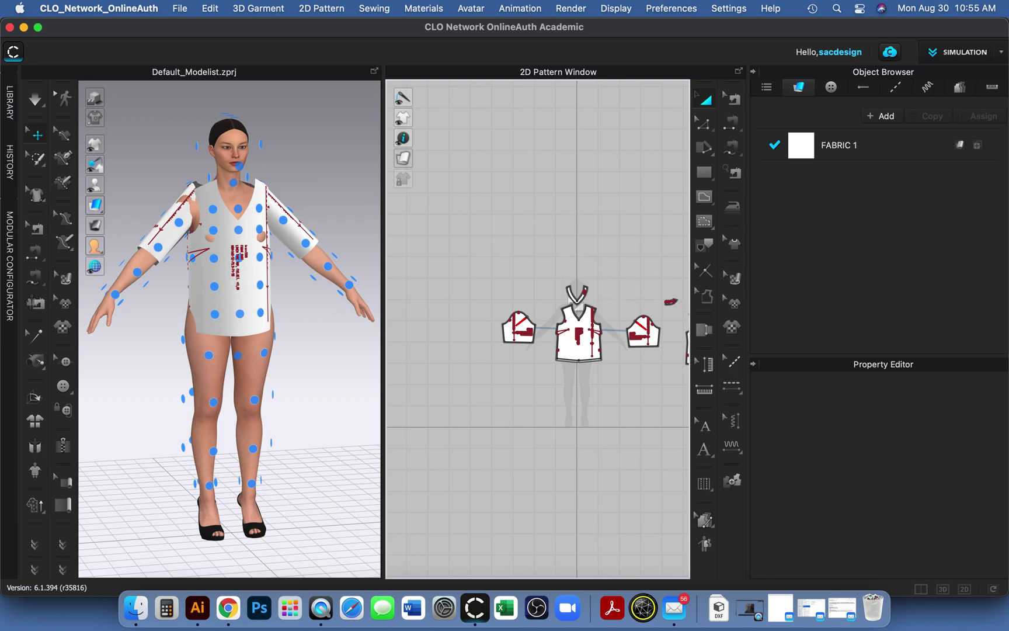
pyautogui.scroll(5, 564, 243)
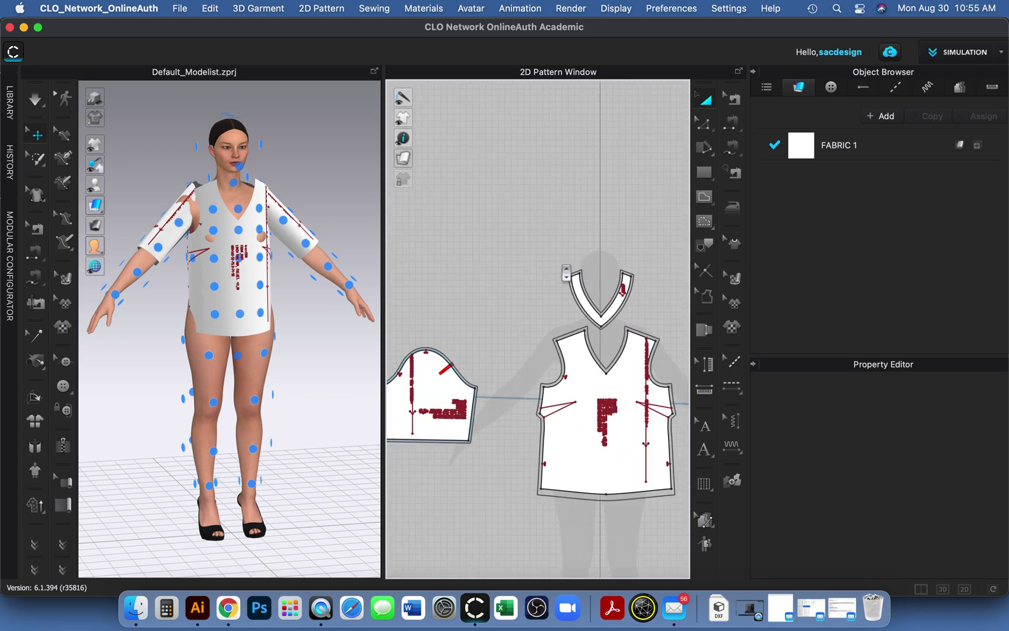
pyautogui.scroll(3, 564, 242)
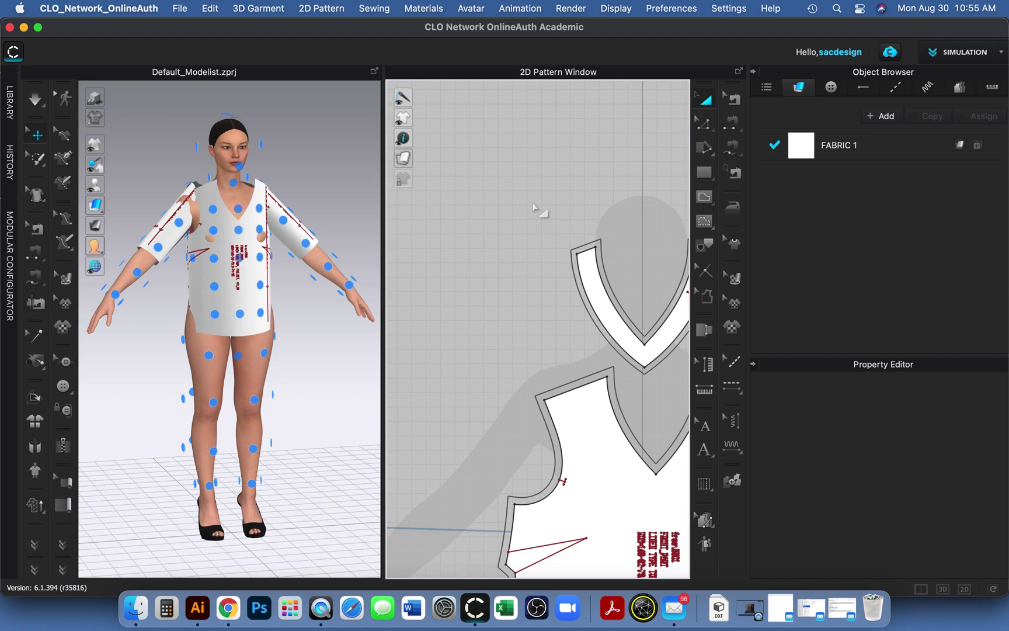
pyautogui.click(667, 339)
pyautogui.press('Delete')
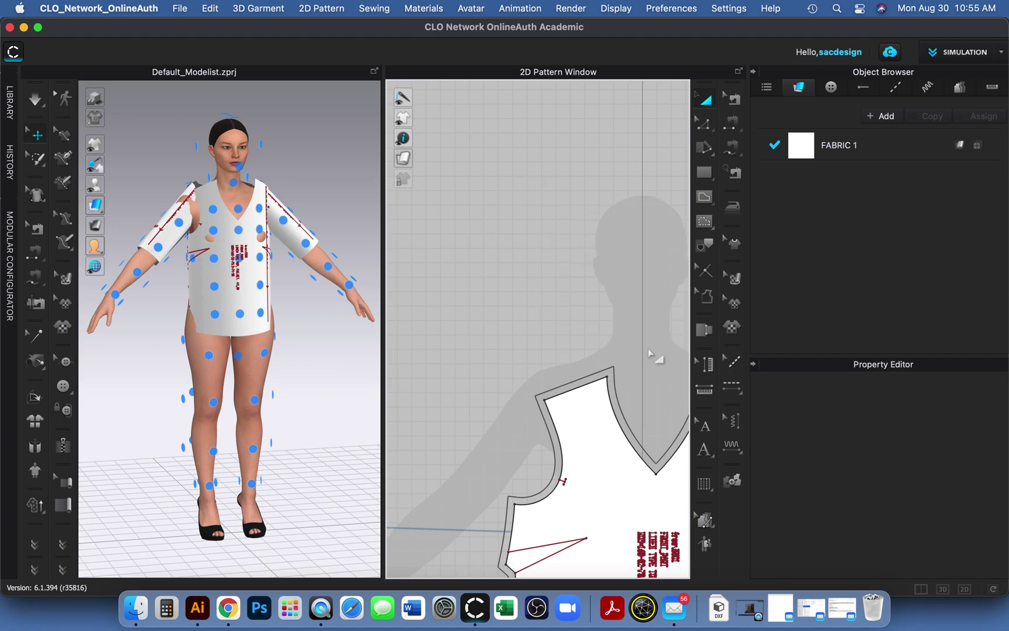
# Step: Delete the small curved facing piece lying above and beyond the mirrored sleeve
pyautogui.moveTo(655, 354); pyautogui.dragTo(396, 350, button='right')
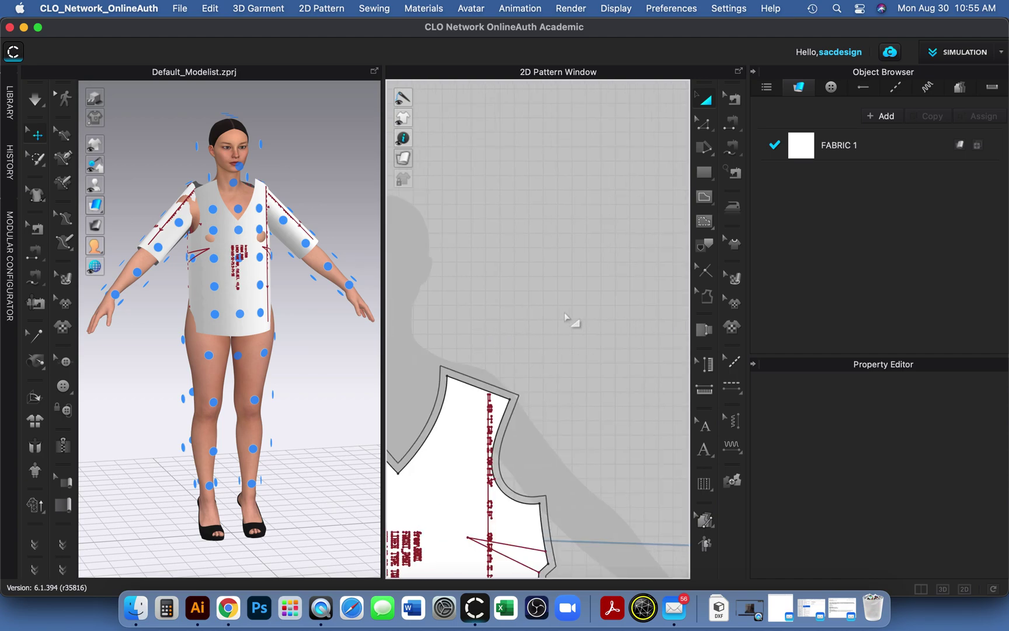
pyautogui.moveTo(453, 315); pyautogui.dragTo(228, 300, button='right')
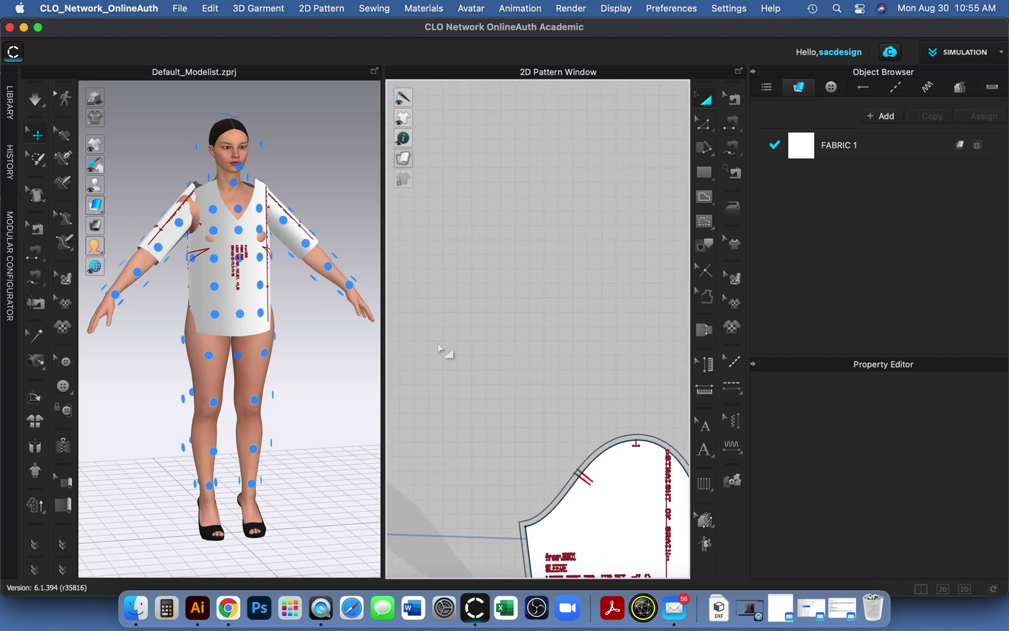
pyautogui.hscroll(5, 596, 331)
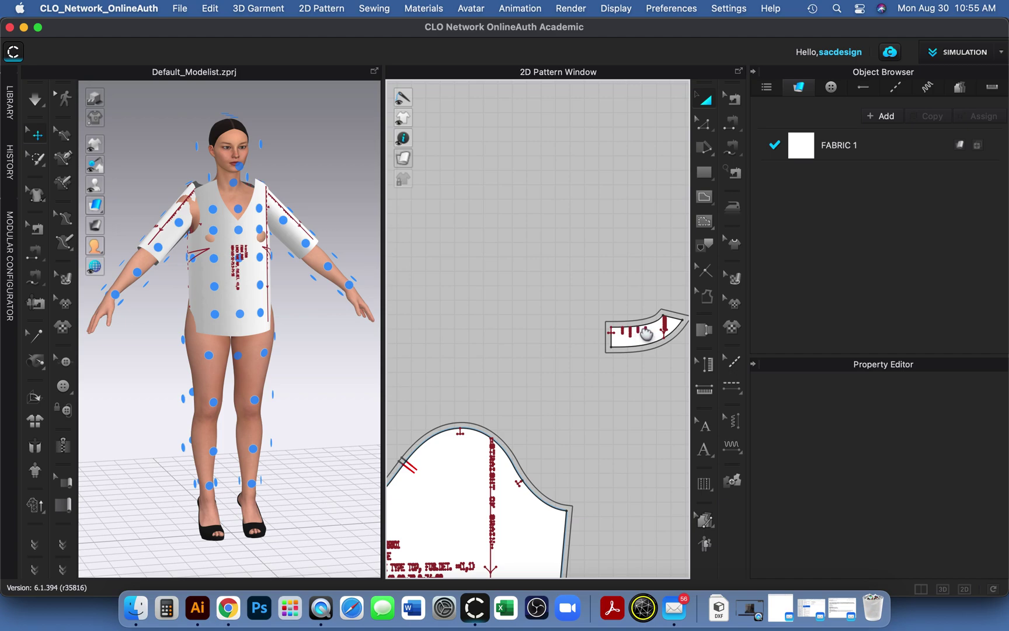
pyautogui.hscroll(1, 638, 336)
pyautogui.click(613, 333)
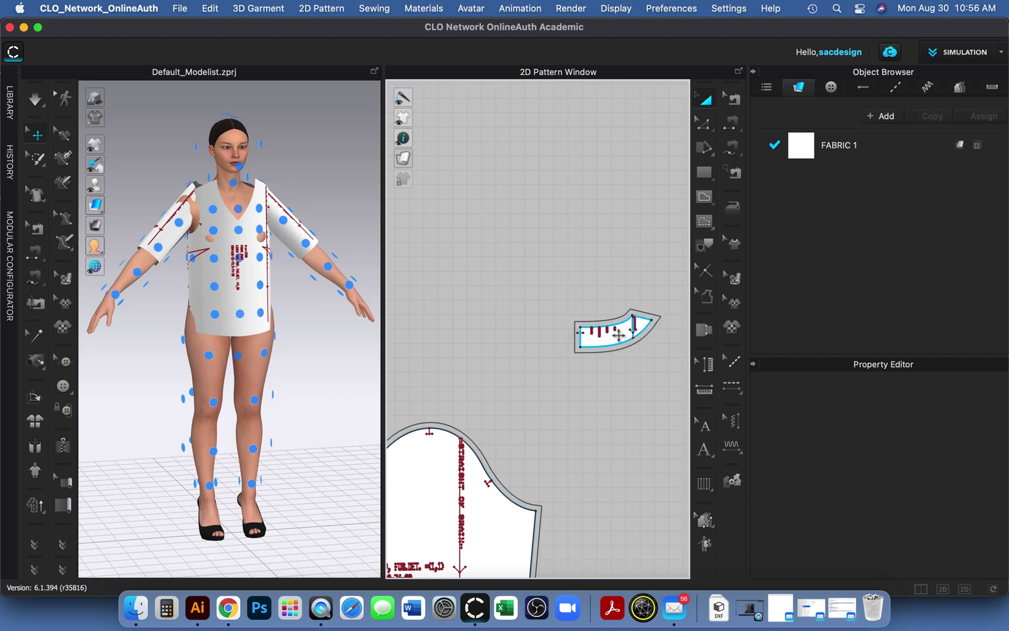
pyautogui.press('Delete')
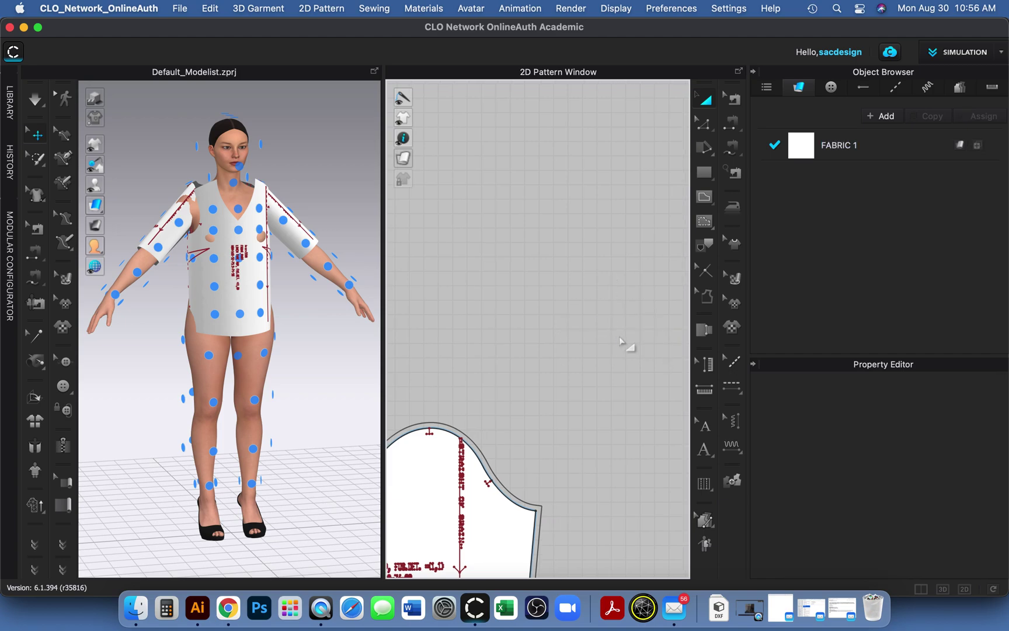
# Step: Switch to Finder to look through the files in the Desktop folder
pyautogui.scroll(-3, 621, 342)
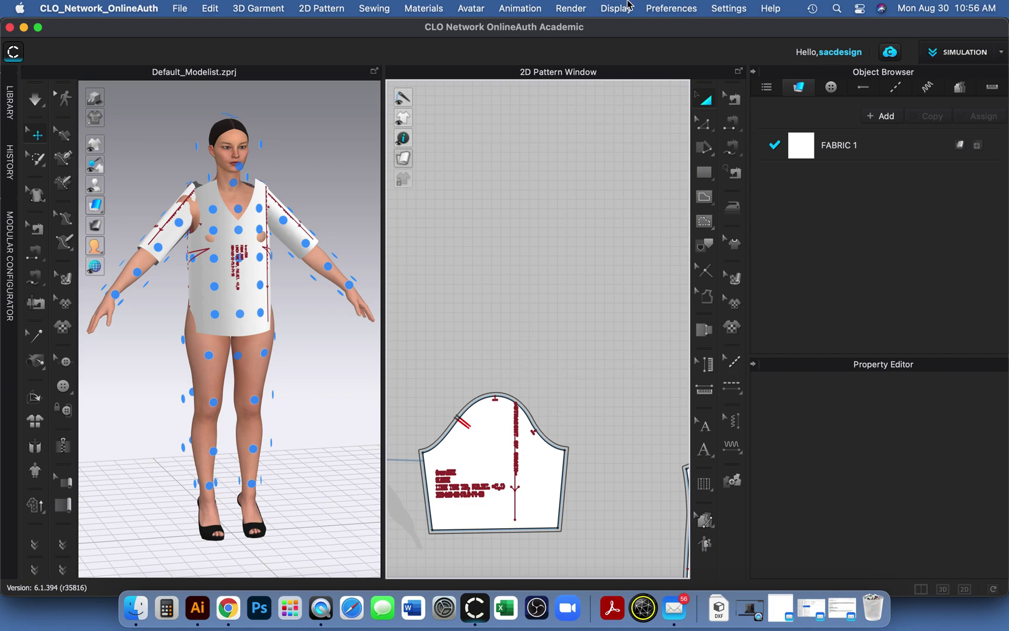
pyautogui.click(132, 620)
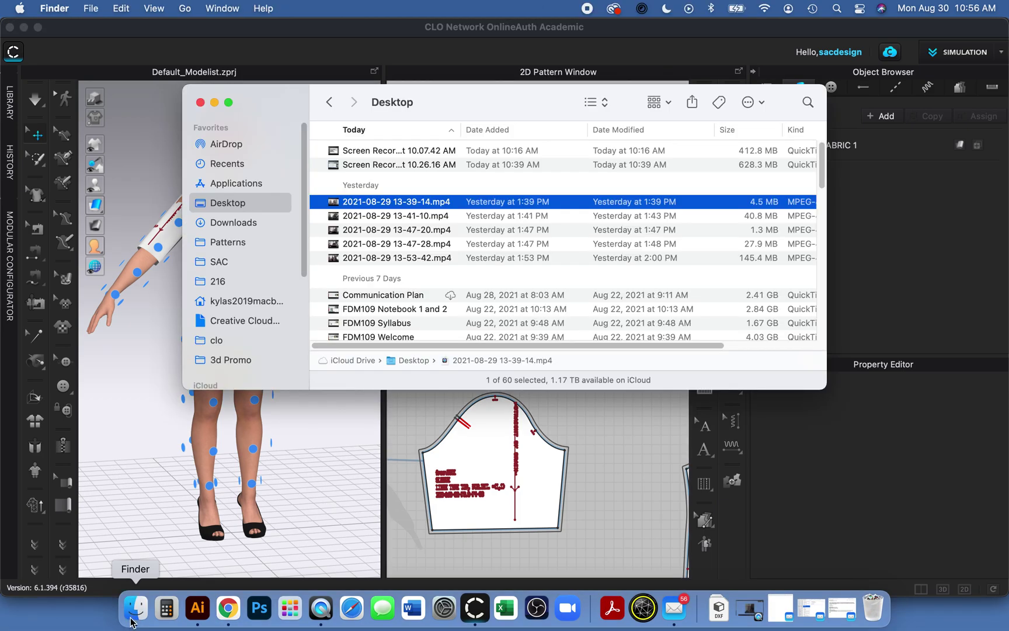